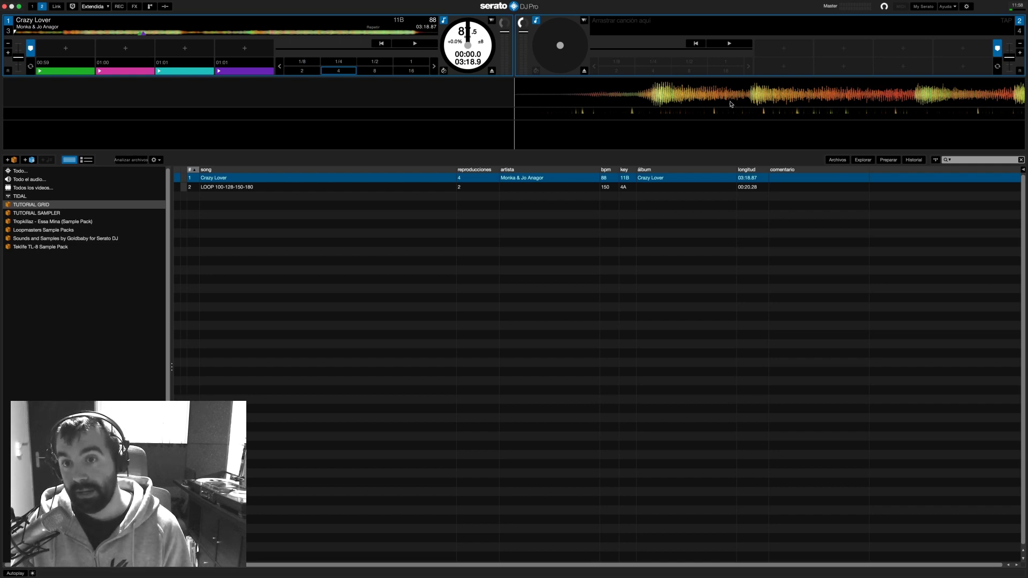
Set the sync mode to Smart Sync in the DJ preferences and return to the decks
{"action": "left_click", "coordinate": [966, 6]}
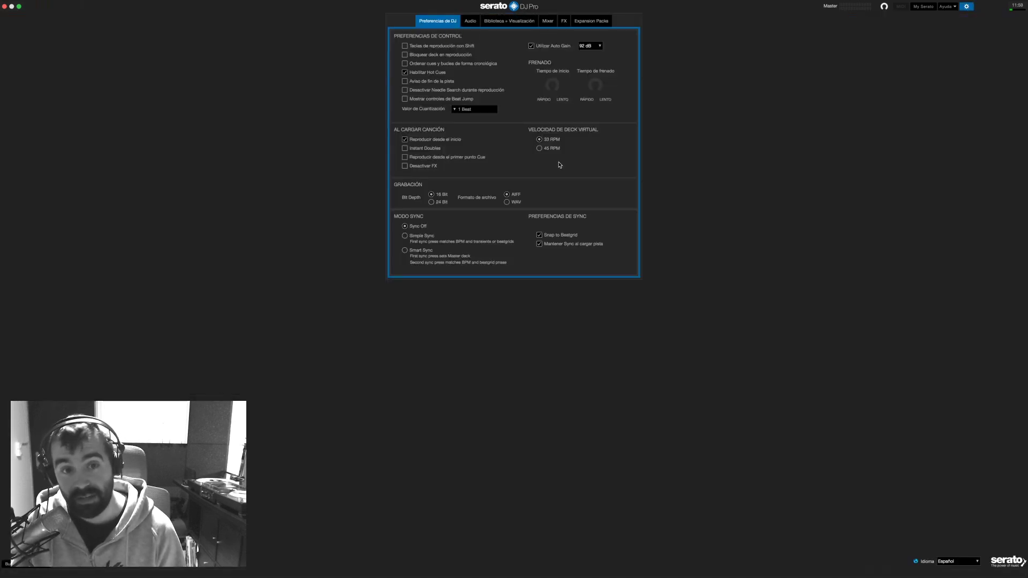
{"action": "left_click", "coordinate": [405, 251]}
{"action": "left_click", "coordinate": [406, 236]}
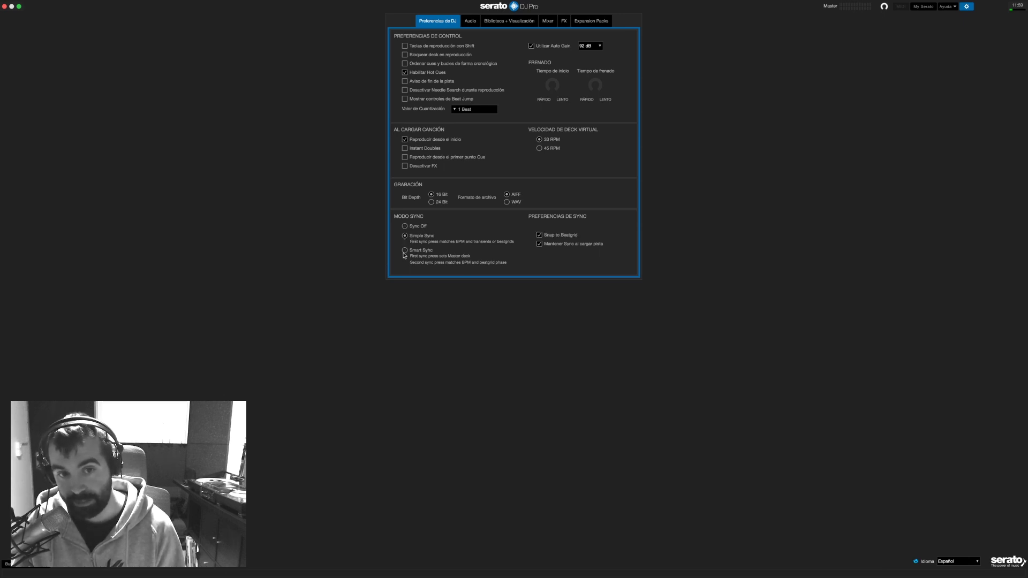
{"action": "left_click", "coordinate": [405, 251]}
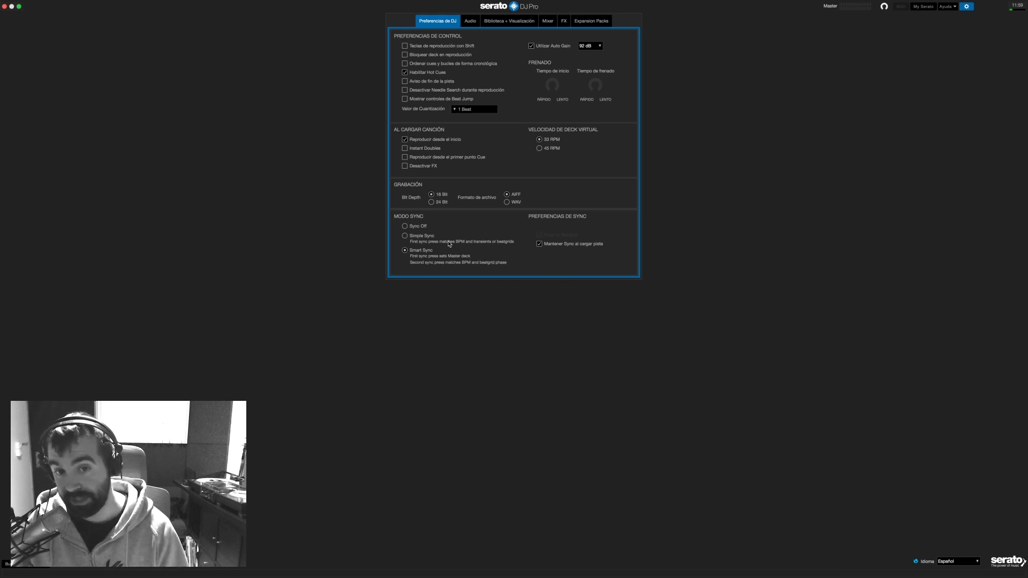
{"action": "left_click", "coordinate": [967, 7]}
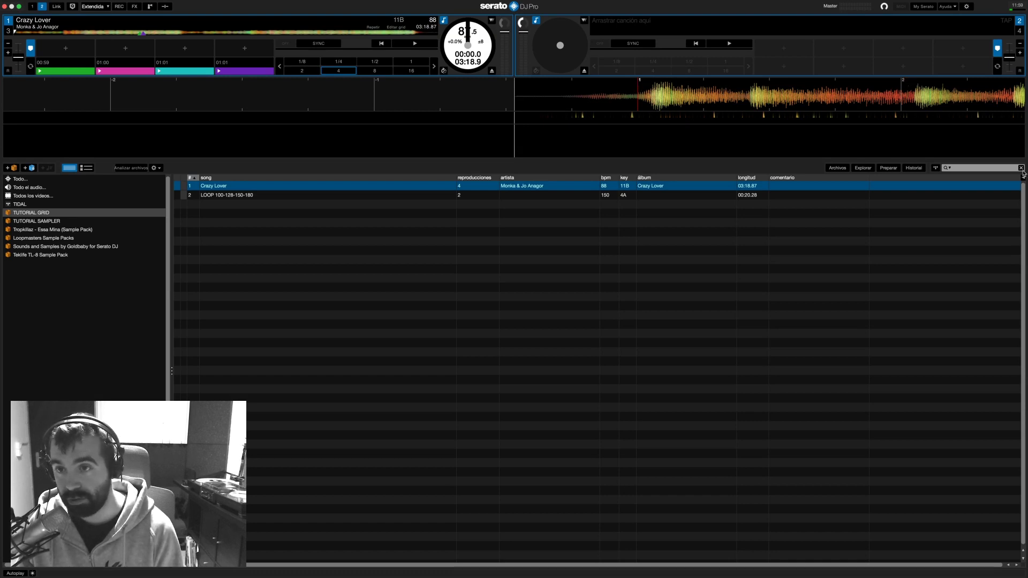
Scrub Crazy Lover on deck 1 to a playback position of about 2.8 seconds
{"action": "left_click_drag", "start_coordinate": [668, 101], "coordinate": [429, 88]}
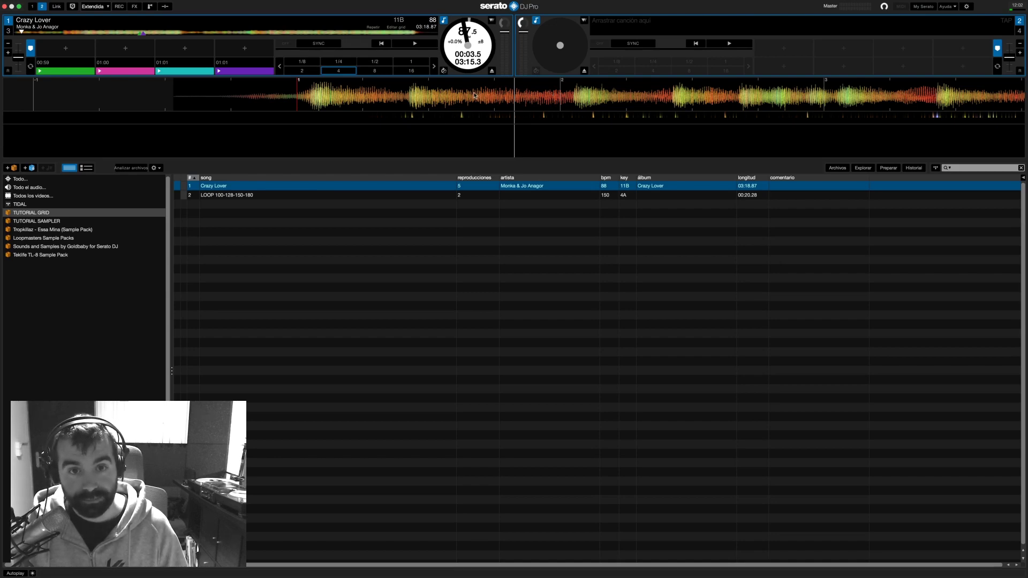
{"action": "left_click_drag", "start_coordinate": [473, 95], "coordinate": [543, 95]}
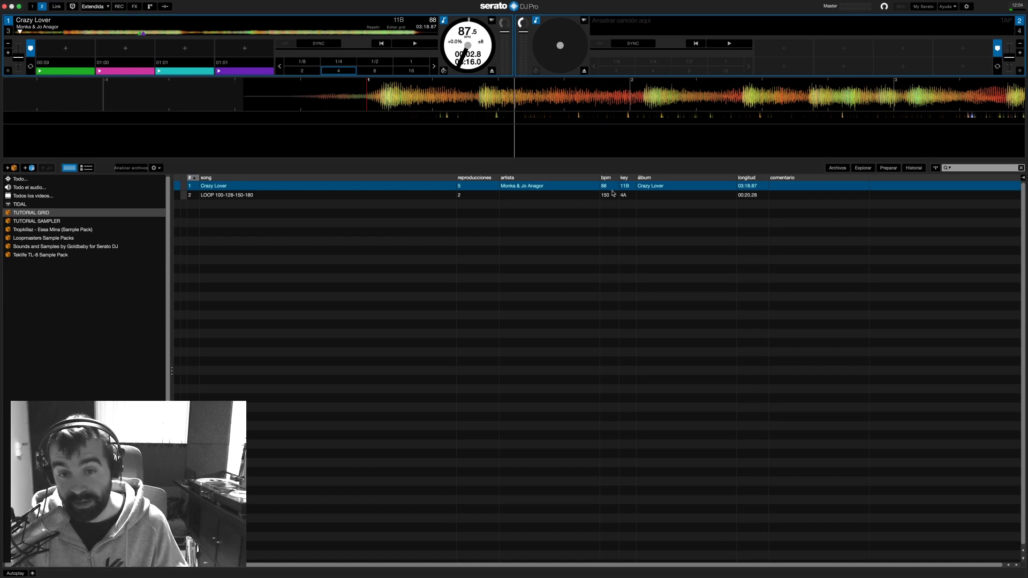
Set the BPM of Crazy Lover to 88 in the library list
{"action": "double_click", "coordinate": [608, 187]}
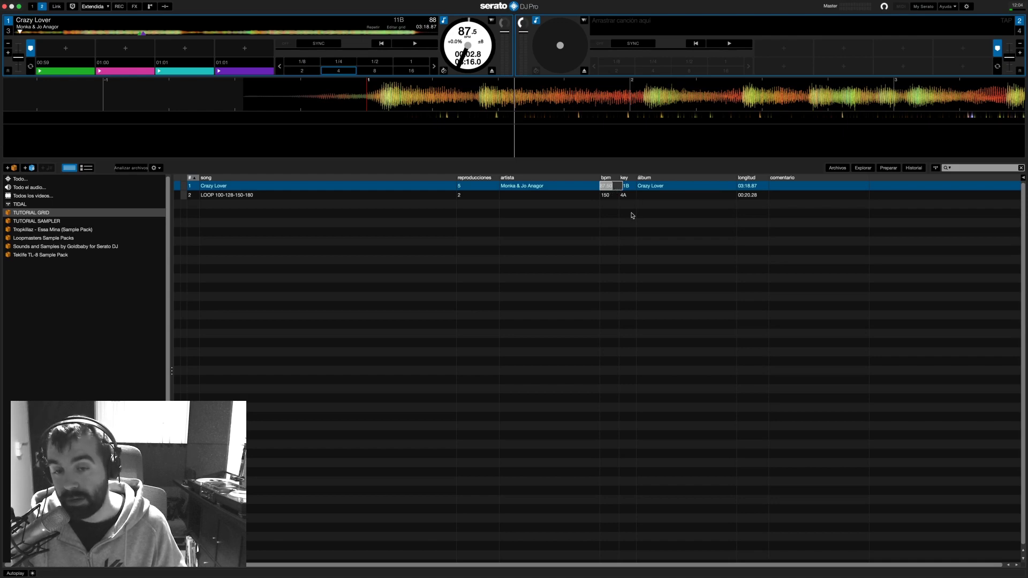
{"action": "type", "text": "88"}
{"action": "key", "text": "Return"}
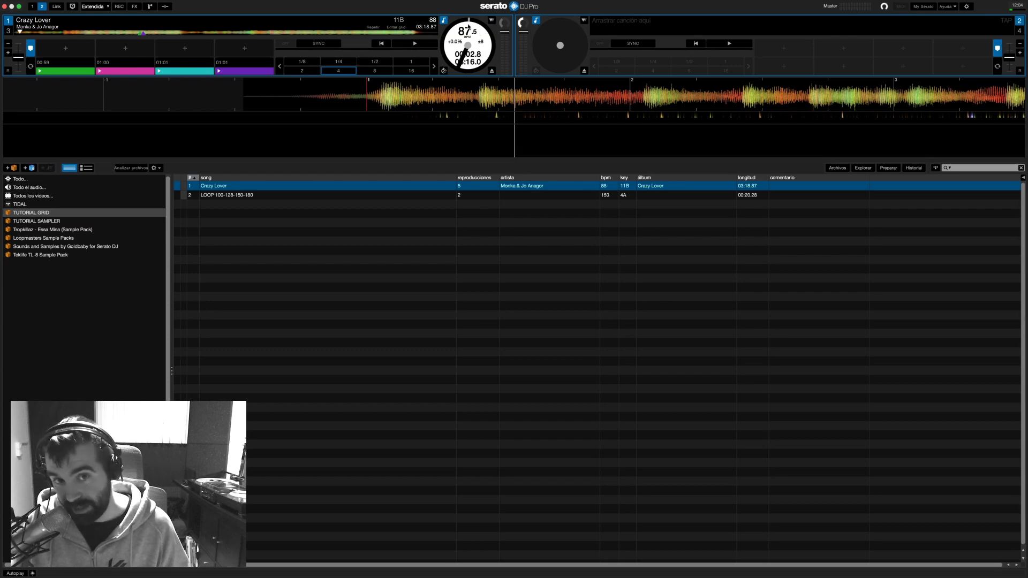
{"action": "double_click", "coordinate": [608, 186]}
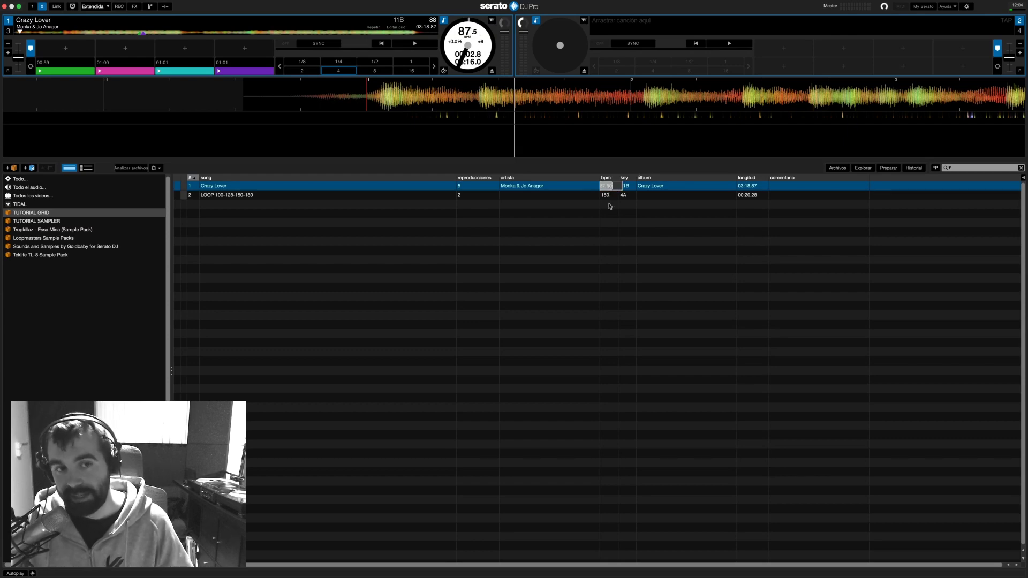
{"action": "type", "text": "88"}
{"action": "key", "text": "Return"}
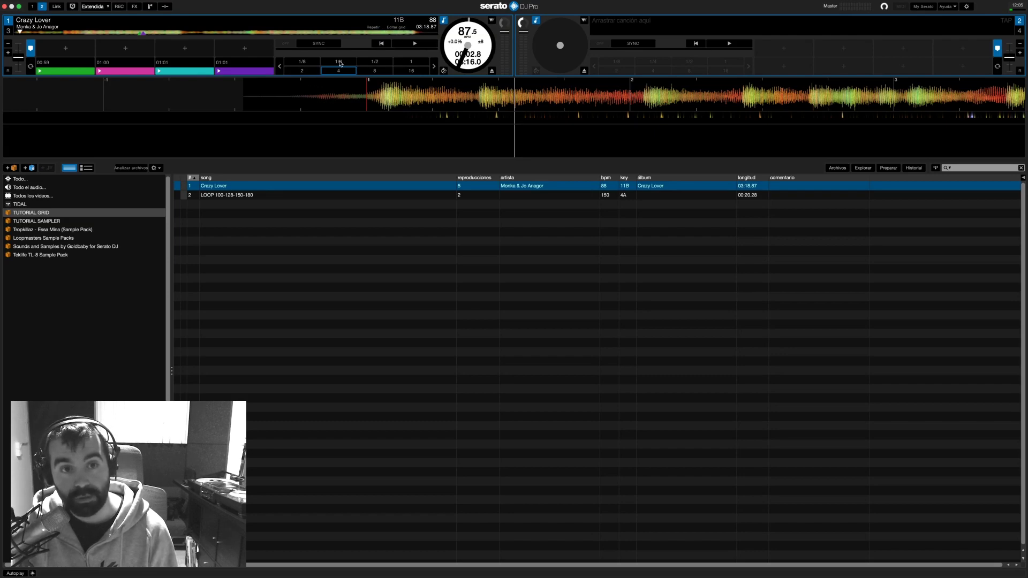
Open the beatgrid editor for Crazy Lover and use tooltips to read the descriptions of the deck's volume, sync and play controls
{"action": "left_click", "coordinate": [399, 28]}
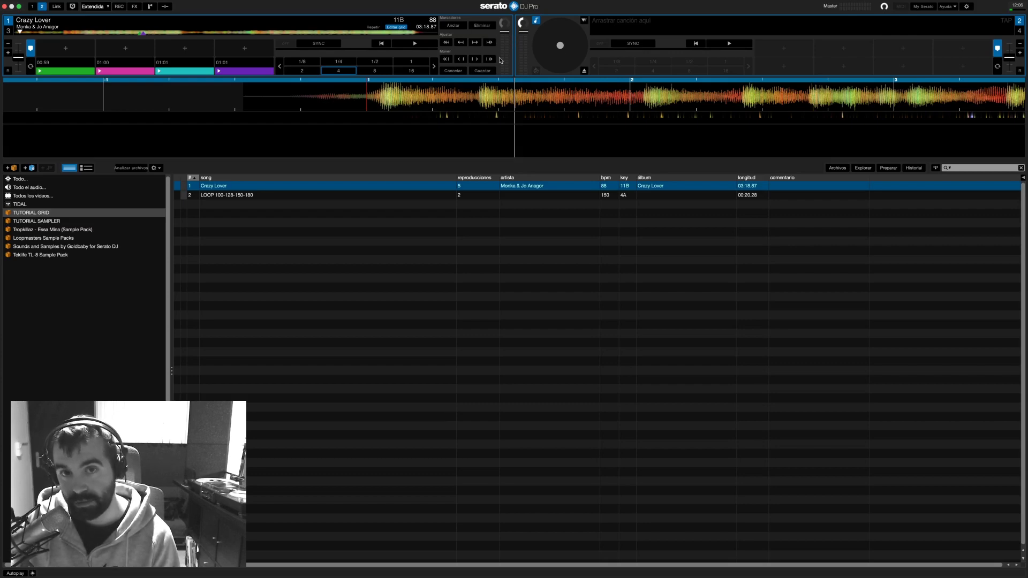
{"action": "left_click", "coordinate": [948, 7]}
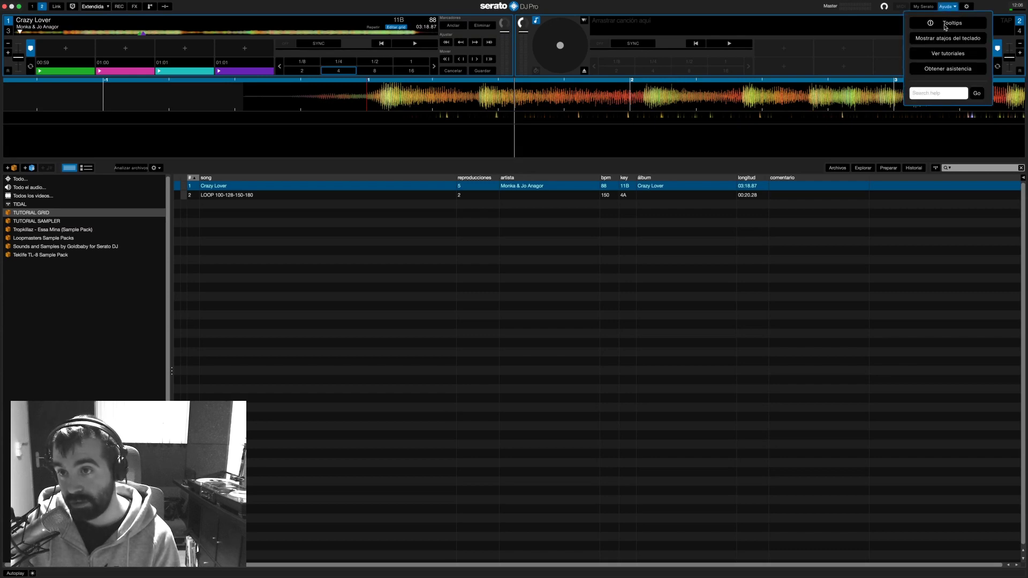
{"action": "left_click", "coordinate": [945, 23]}
{"action": "mouse_move", "coordinate": [548, 49]}
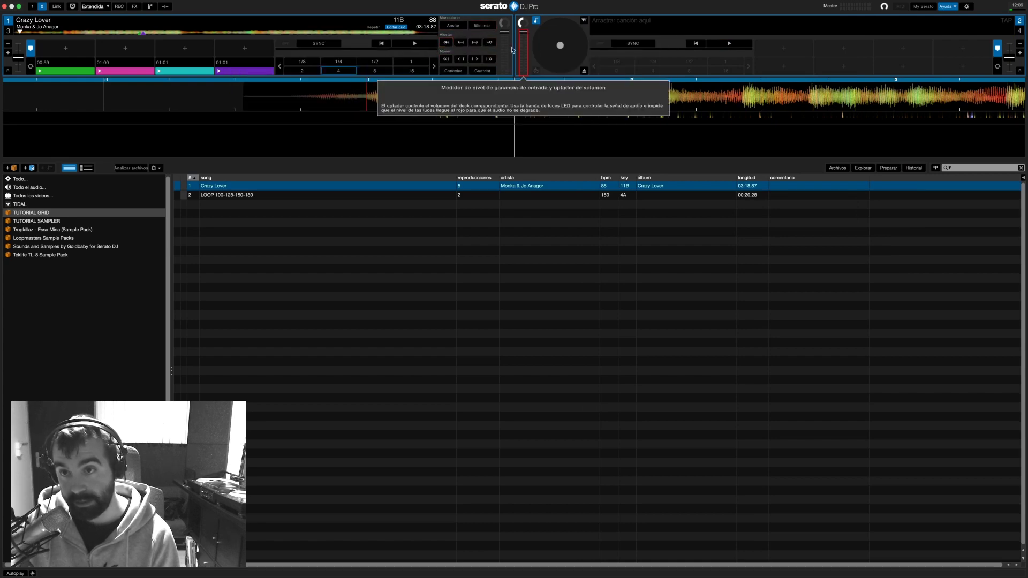
{"action": "left_click", "coordinate": [950, 8]}
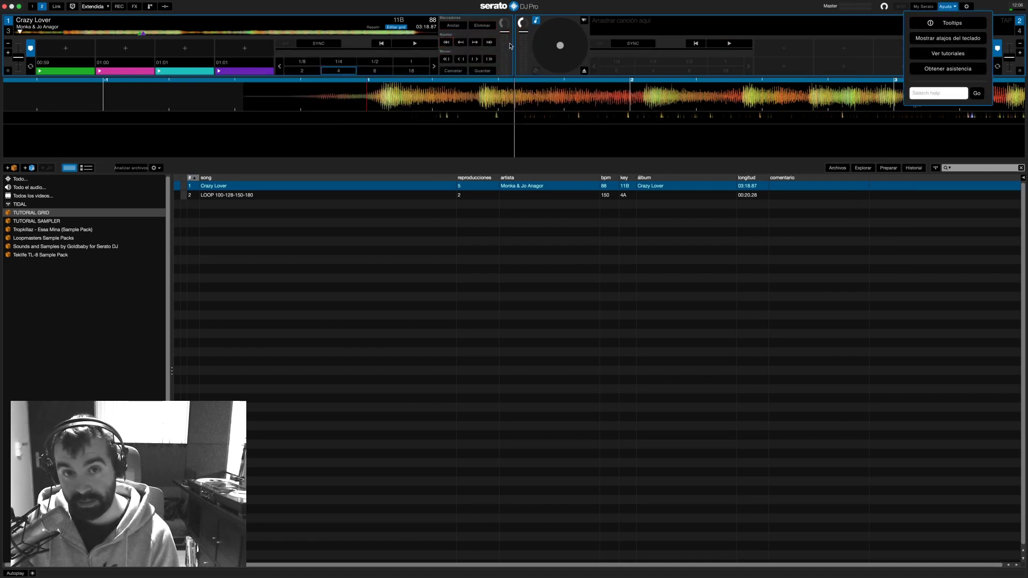
{"action": "left_click", "coordinate": [962, 24]}
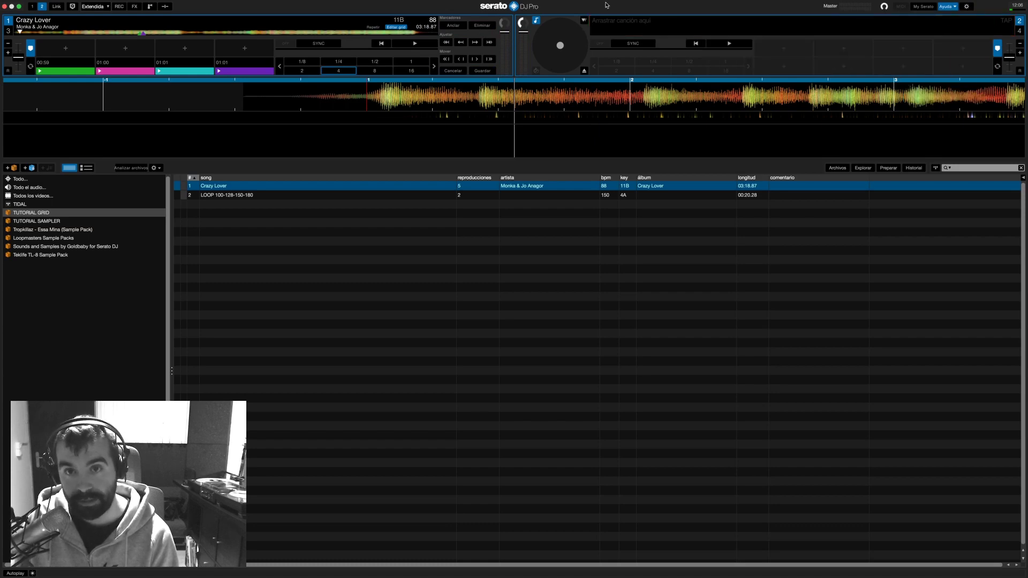
{"action": "mouse_move", "coordinate": [617, 48]}
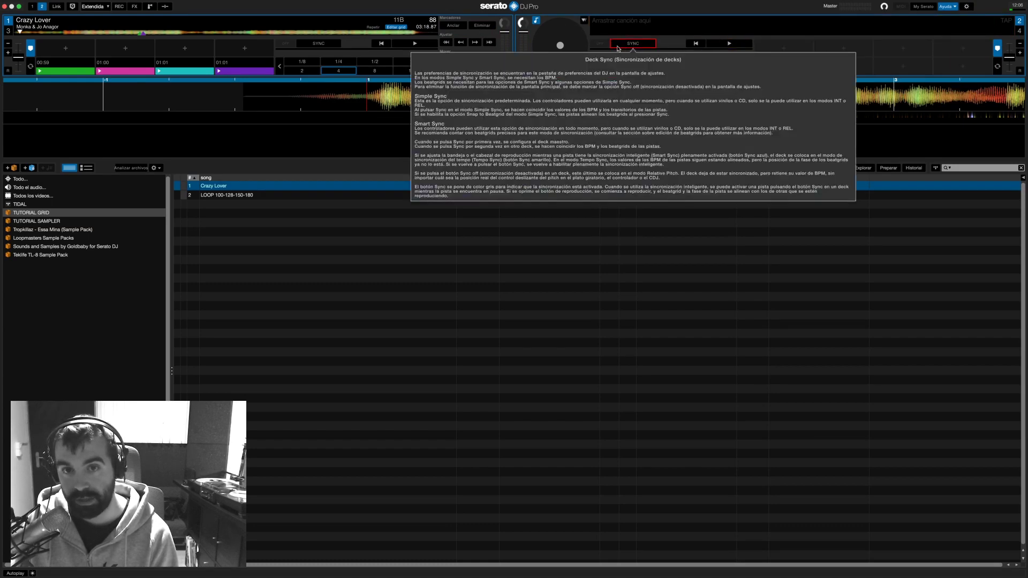
{"action": "mouse_move", "coordinate": [731, 43]}
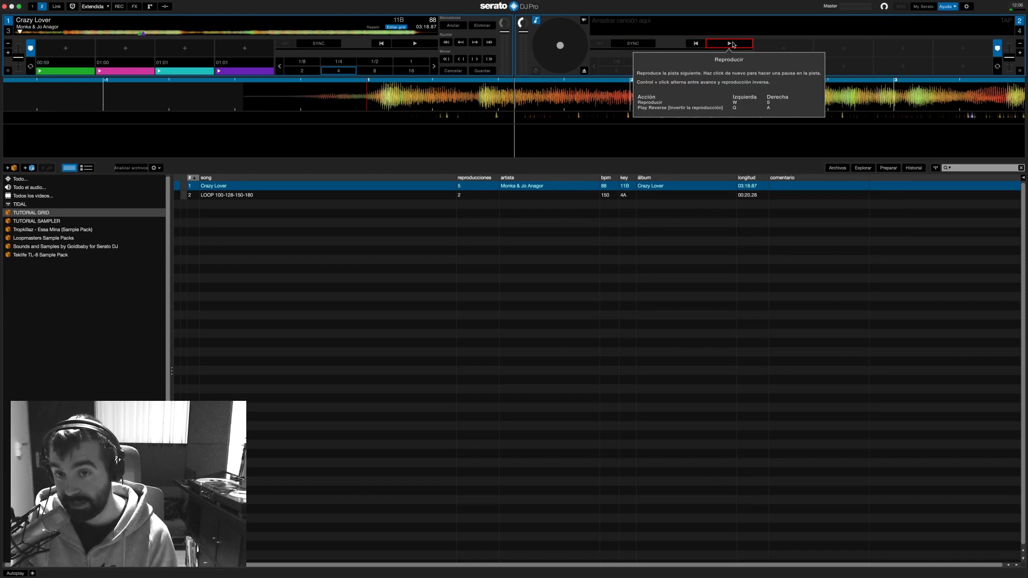
{"action": "left_click", "coordinate": [946, 6]}
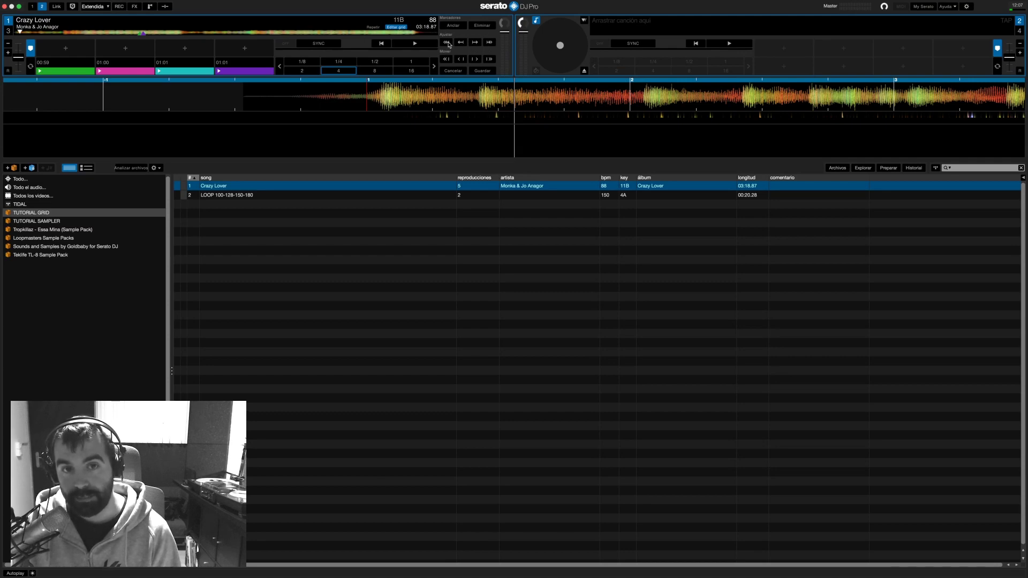
Try widening and narrowing Crazy Lover's beatgrid spacing in fine and coarse increments, and cancel the grid edit
{"action": "left_click", "coordinate": [475, 42]}
{"action": "left_click", "coordinate": [475, 42]}
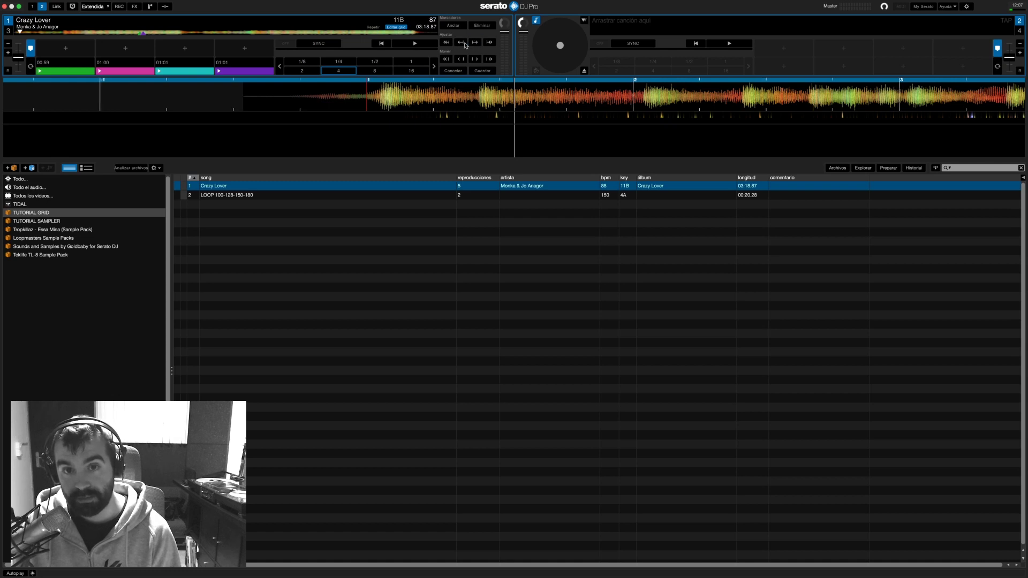
{"action": "left_click", "coordinate": [466, 45]}
{"action": "left_click", "coordinate": [466, 45]}
{"action": "left_click", "coordinate": [489, 43]}
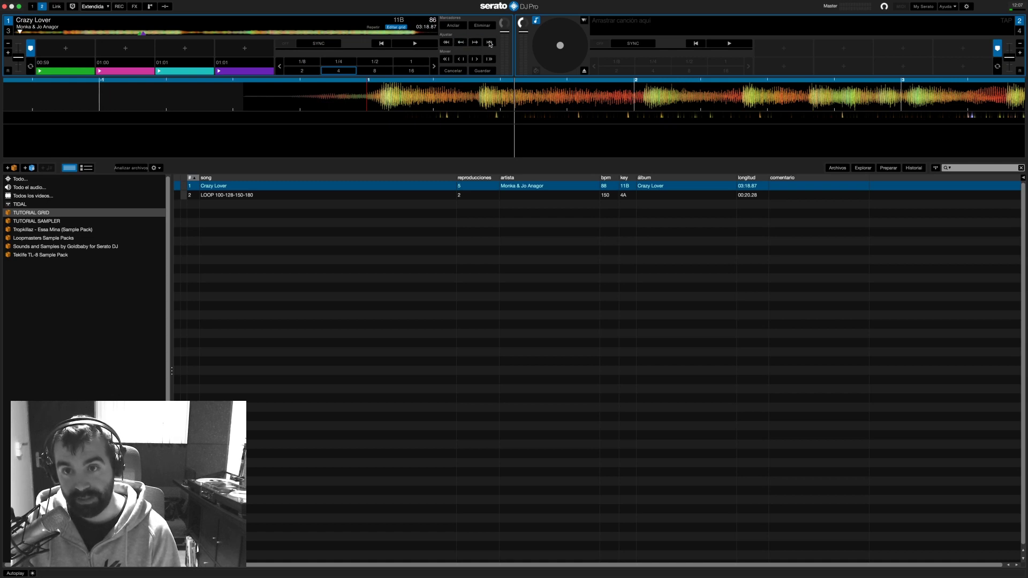
{"action": "left_click", "coordinate": [449, 44]}
{"action": "left_click", "coordinate": [449, 43]}
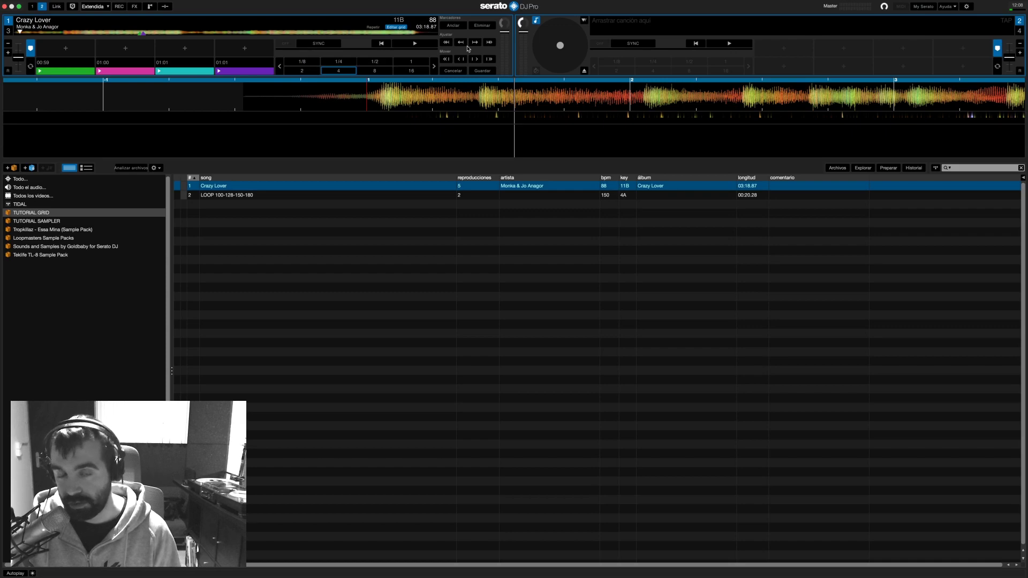
{"action": "left_click", "coordinate": [454, 71]}
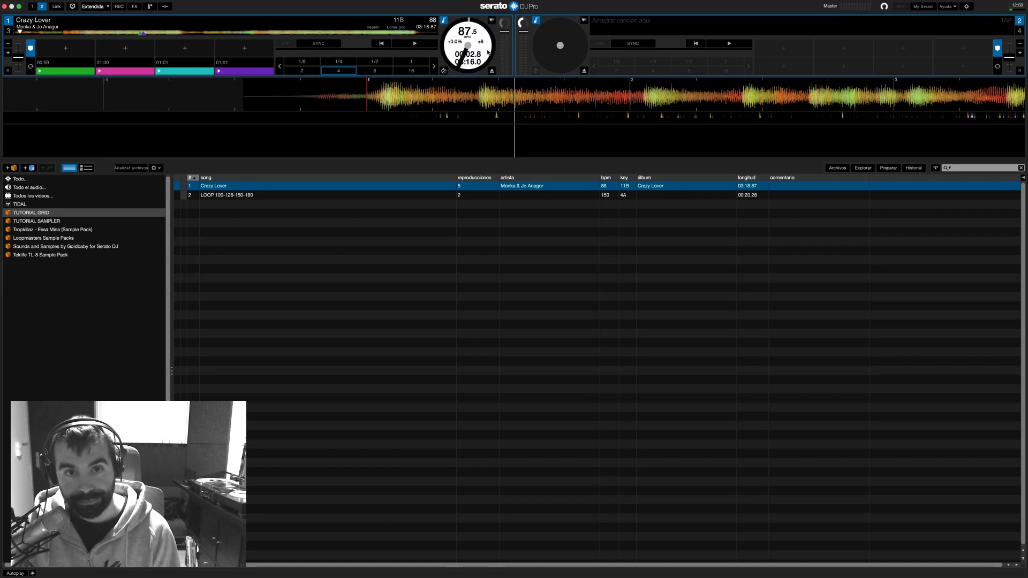
Reopen Crazy Lover's beatgrid for editing and shift the whole grid by fine increments, ending with a coarse shift later in the track
{"action": "left_click", "coordinate": [396, 27]}
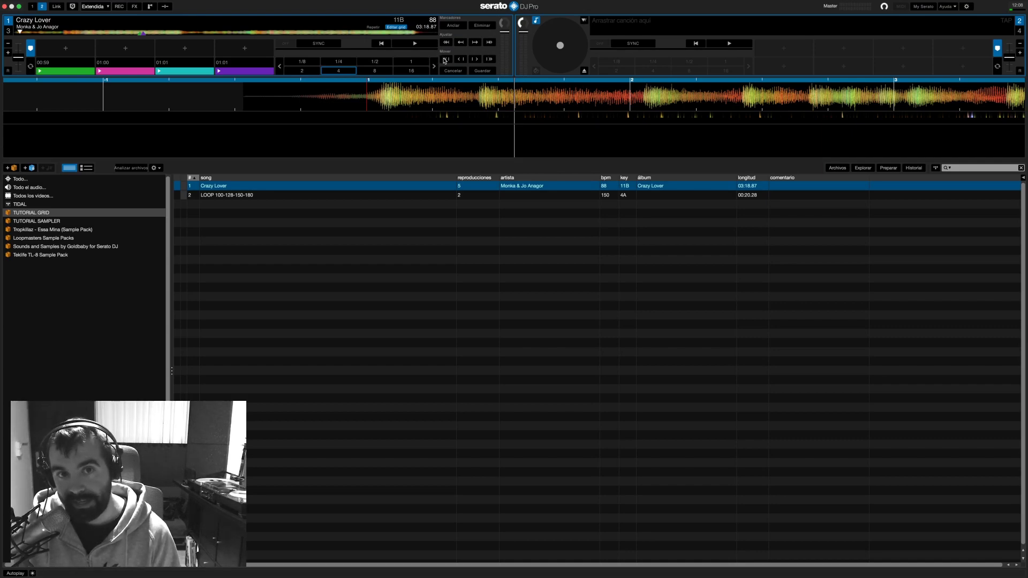
{"action": "left_click", "coordinate": [460, 59]}
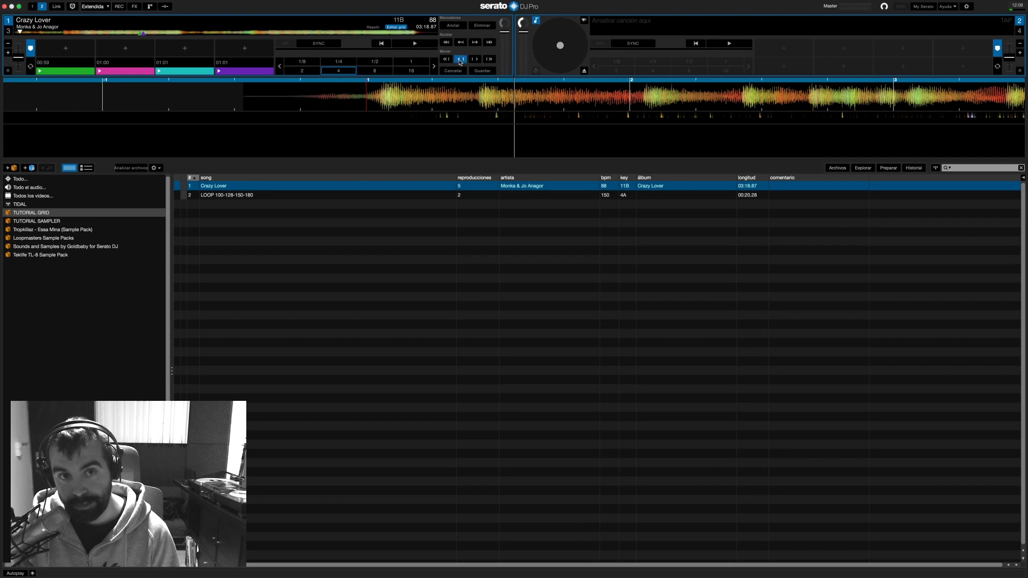
{"action": "left_click", "coordinate": [459, 60]}
{"action": "left_click", "coordinate": [474, 59]}
{"action": "left_click", "coordinate": [488, 60]}
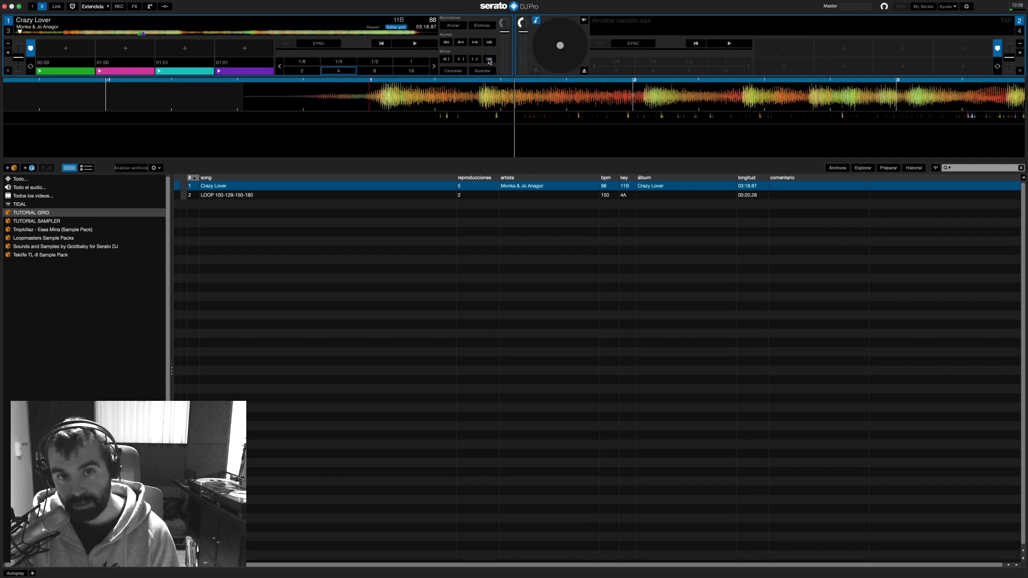
Shift the whole beatgrid back and forth, leaving the first downbeat earlier, ahead of the first loud beat
{"action": "left_click", "coordinate": [451, 60]}
{"action": "left_click", "coordinate": [451, 59]}
{"action": "left_click", "coordinate": [450, 60]}
{"action": "left_click", "coordinate": [488, 60]}
{"action": "left_click", "coordinate": [488, 60]}
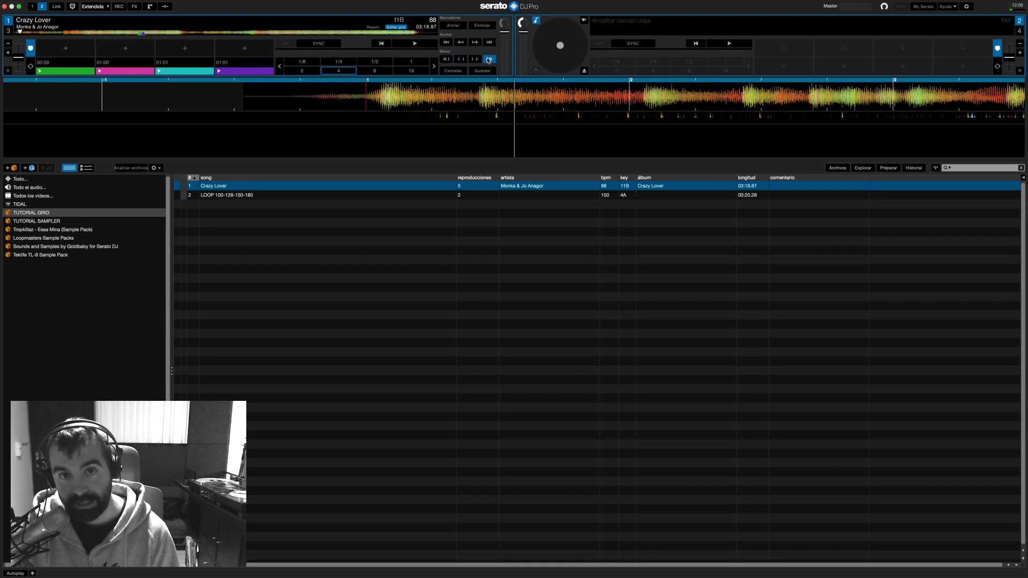
{"action": "left_click", "coordinate": [448, 59]}
{"action": "left_click", "coordinate": [448, 59]}
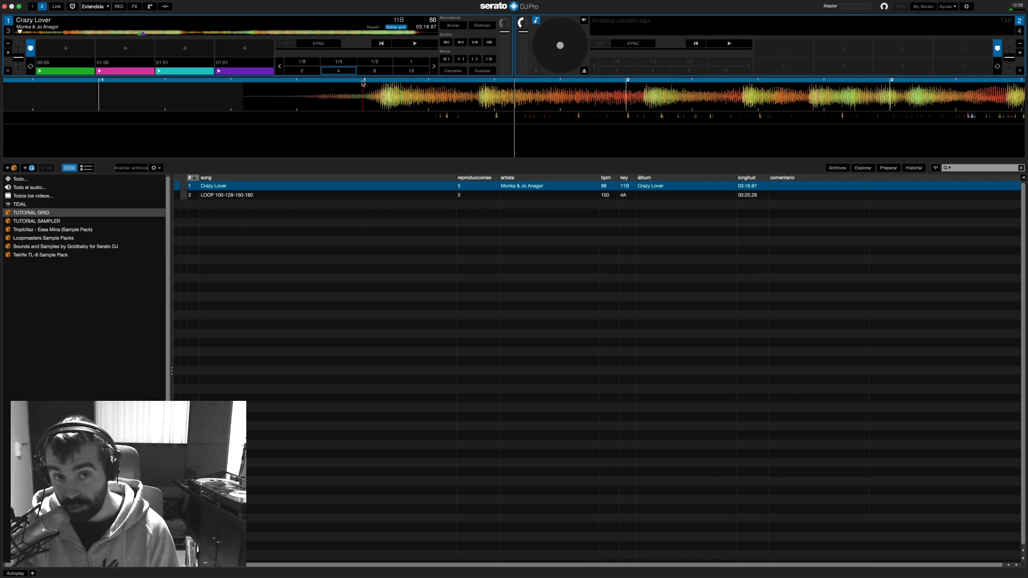
{"action": "left_click", "coordinate": [489, 59]}
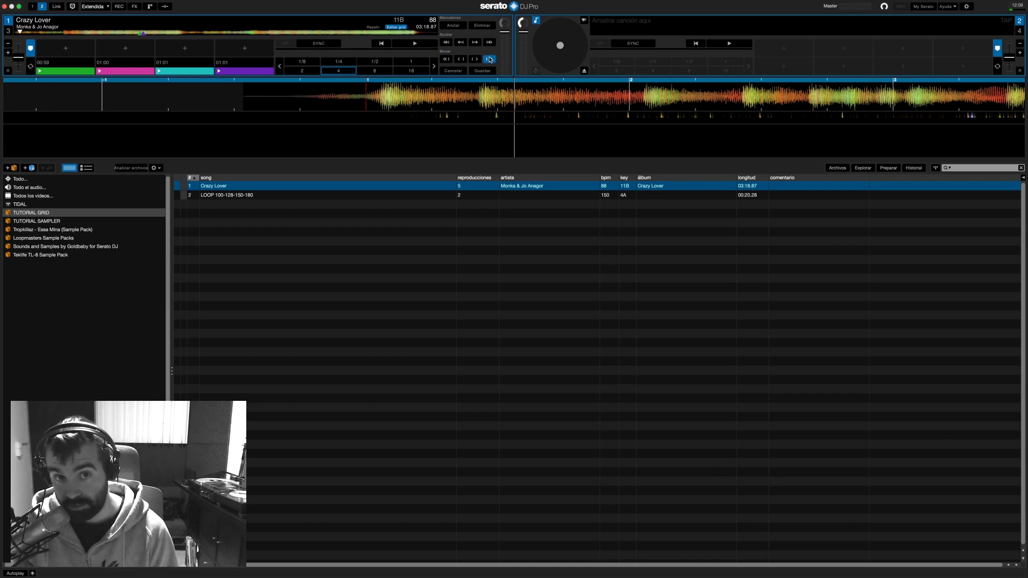
{"action": "left_click", "coordinate": [460, 59]}
{"action": "left_click", "coordinate": [489, 59]}
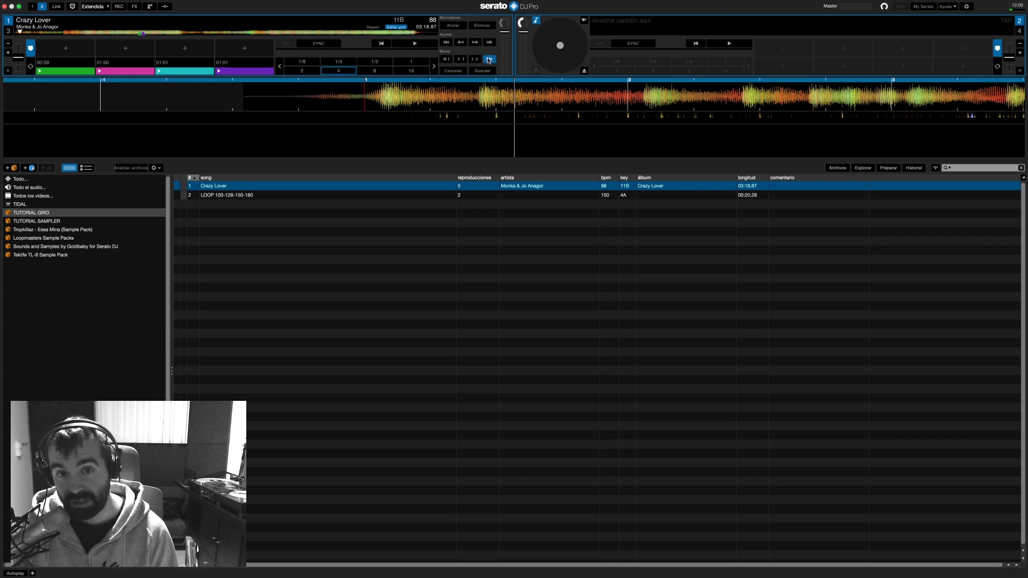
{"action": "left_click", "coordinate": [446, 59]}
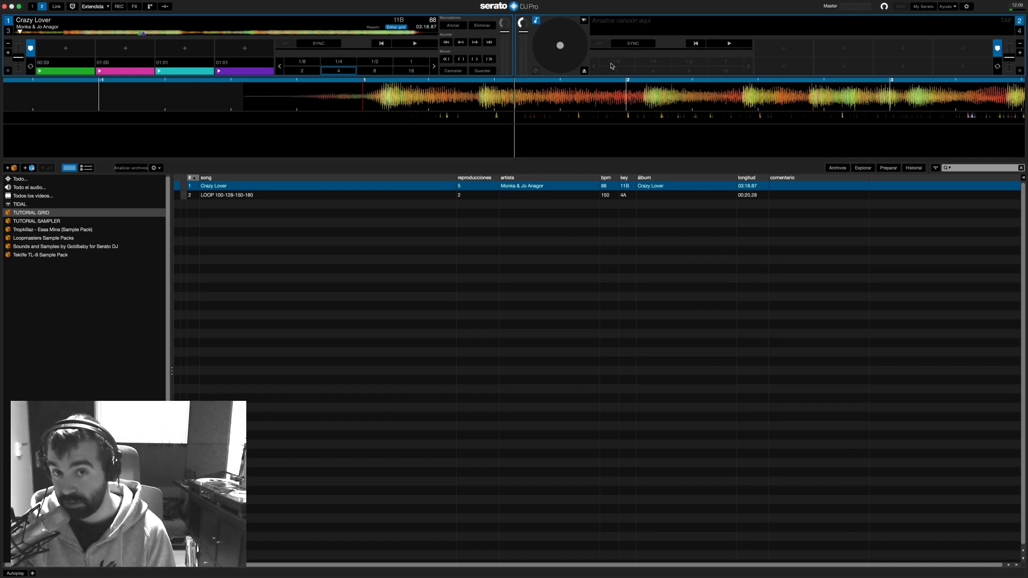
Shift Crazy Lover's whole beatgrid back and forth in coarse increments, leaving the first downbeat slightly ahead of the first loud beat
{"action": "left_click", "coordinate": [490, 59]}
{"action": "left_click", "coordinate": [489, 59]}
{"action": "left_click", "coordinate": [489, 59]}
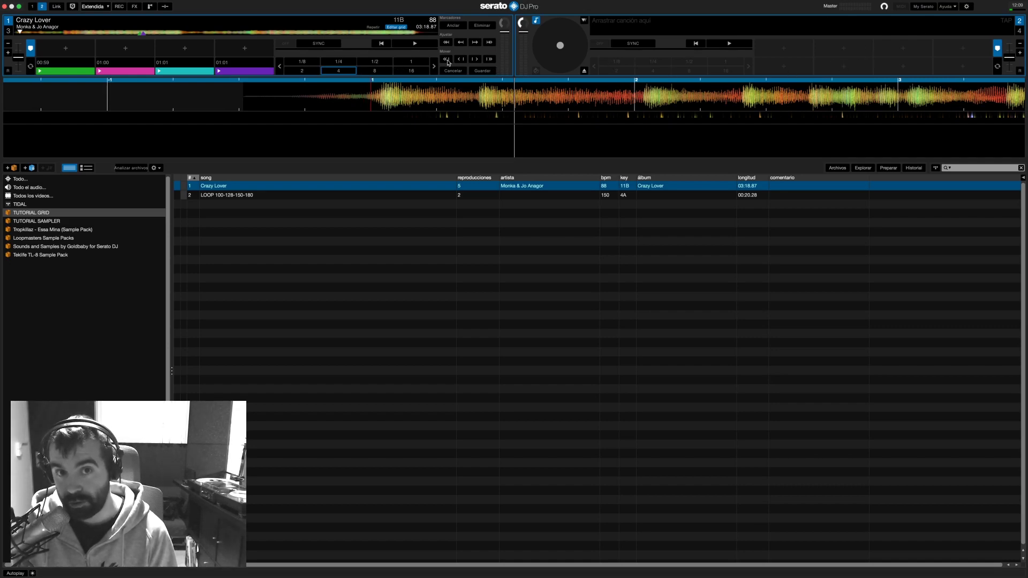
{"action": "left_click", "coordinate": [447, 60]}
{"action": "left_click", "coordinate": [448, 60]}
{"action": "left_click", "coordinate": [489, 60]}
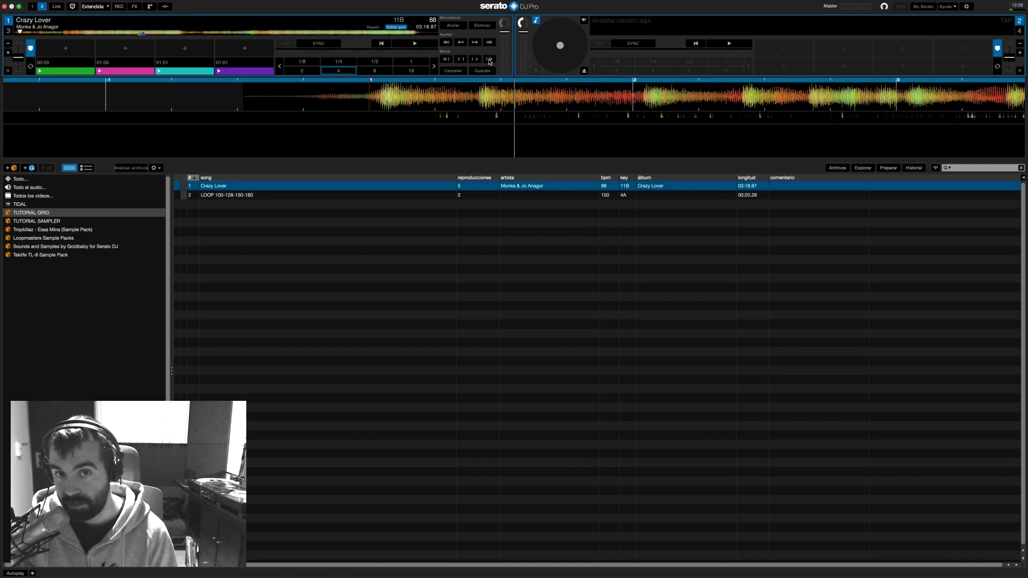
{"action": "left_click", "coordinate": [490, 60]}
{"action": "left_click", "coordinate": [445, 59]}
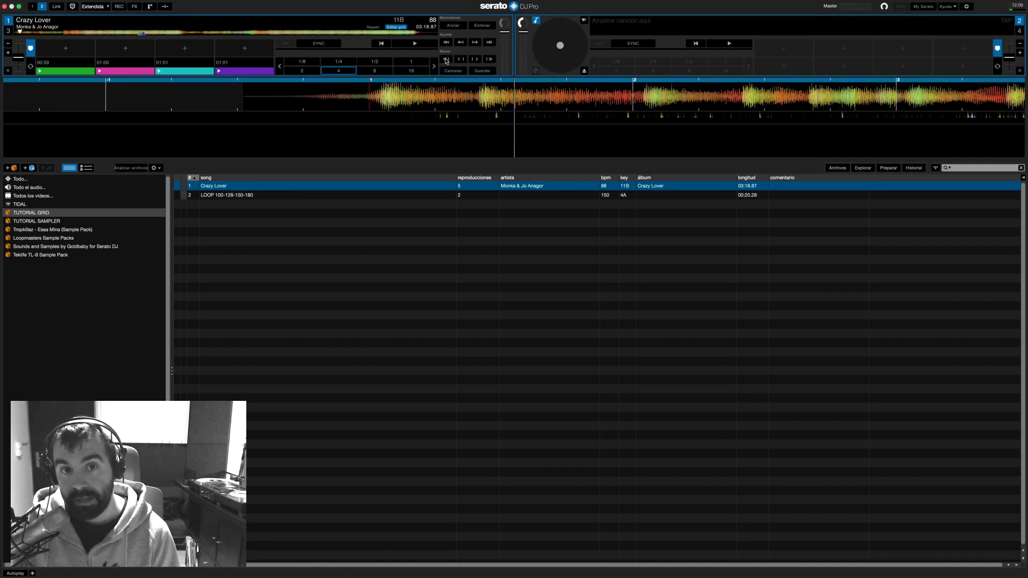
{"action": "left_click", "coordinate": [489, 59]}
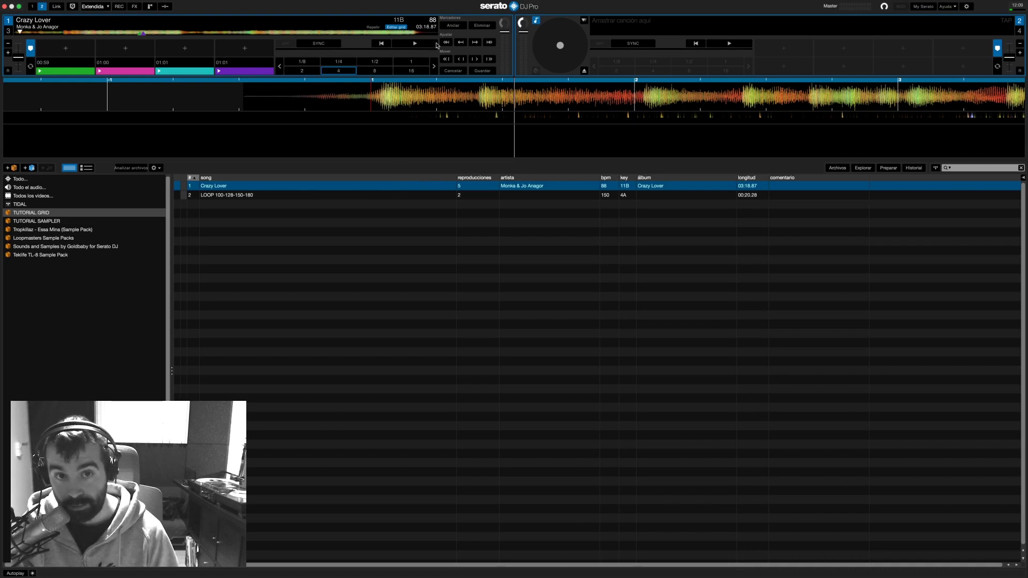
Shift the whole beatgrid later in fine and coarse increments, aligning the first downbeat with the first loud beat, with a fine correction back
{"action": "left_click", "coordinate": [475, 60]}
{"action": "left_click", "coordinate": [475, 60]}
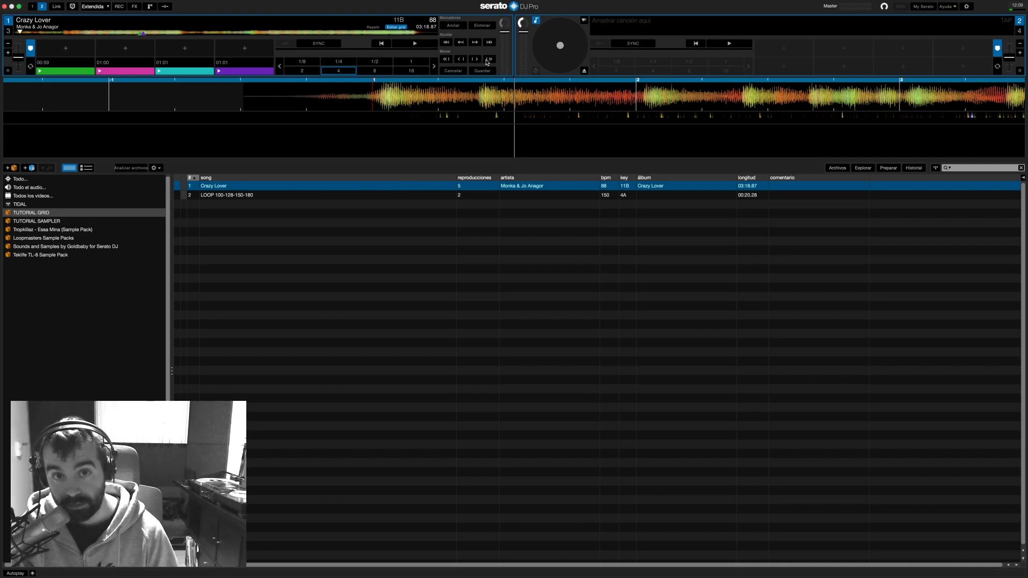
{"action": "left_click", "coordinate": [487, 60]}
{"action": "left_click", "coordinate": [487, 60]}
{"action": "left_click", "coordinate": [487, 60]}
{"action": "left_click", "coordinate": [487, 60]}
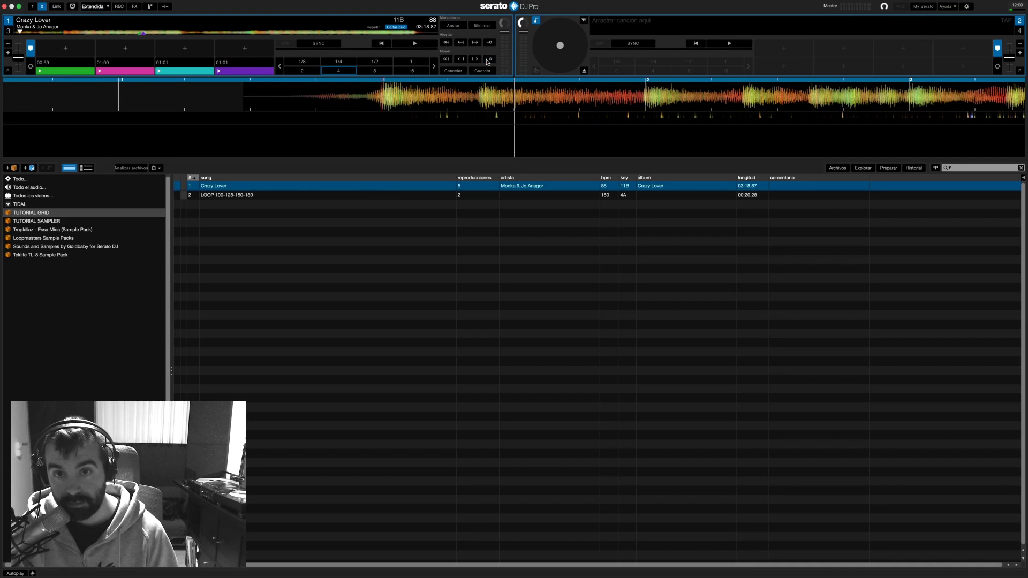
{"action": "left_click", "coordinate": [487, 60]}
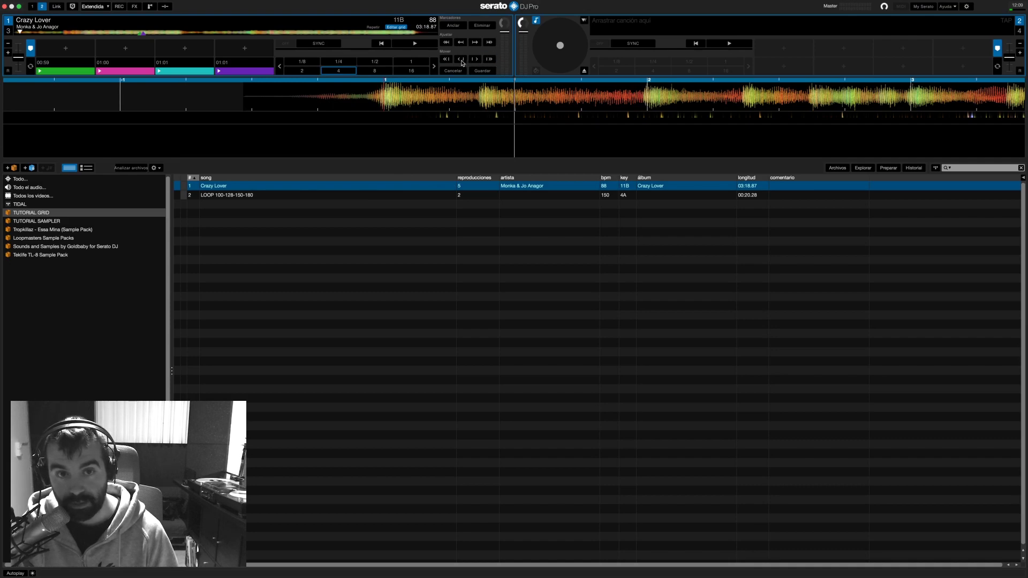
{"action": "left_click", "coordinate": [462, 60]}
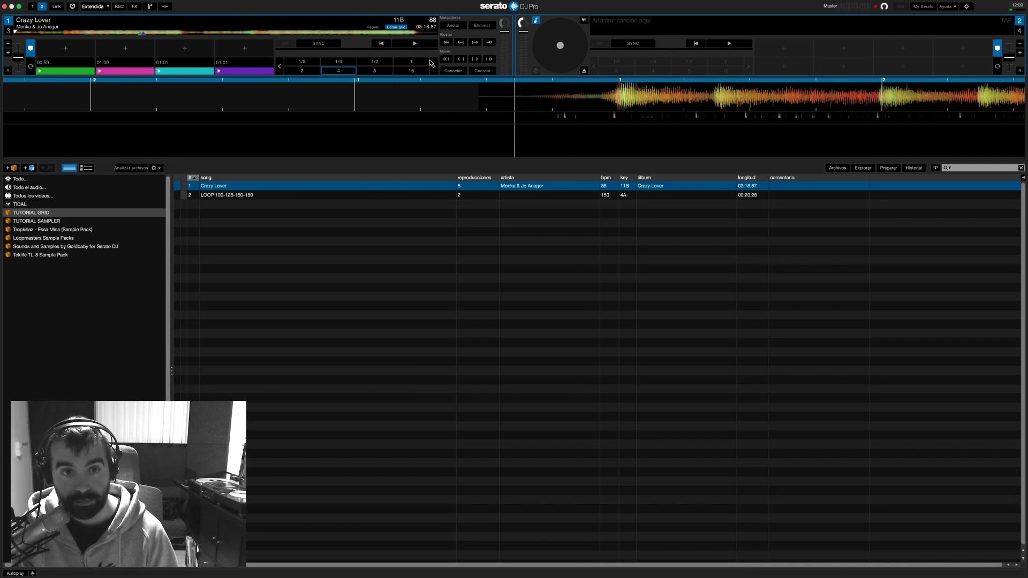
Play Crazy Lover at the intro, around the drop and near the end of the track to check the beatgrid alignment
{"action": "left_click", "coordinate": [415, 45]}
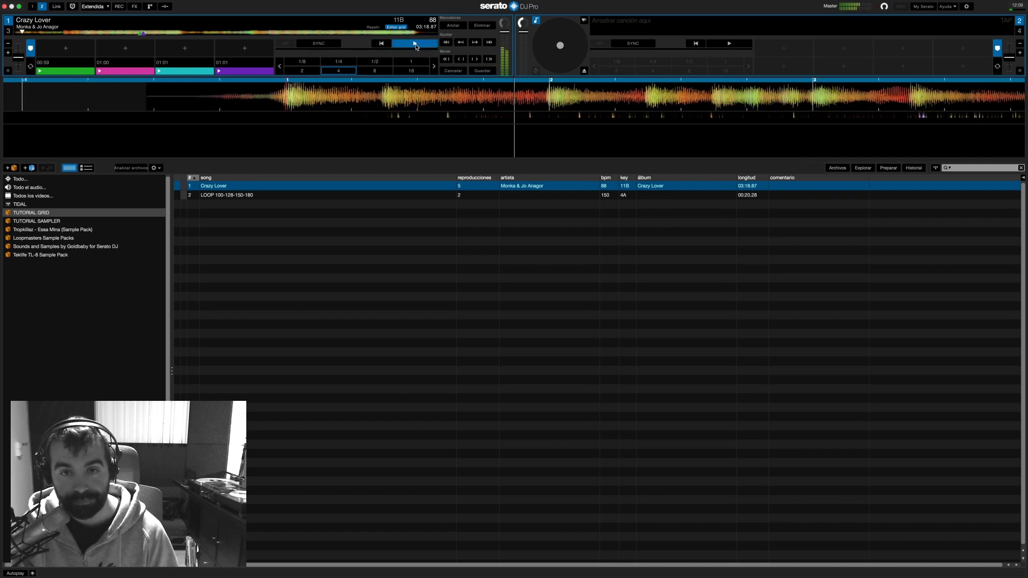
{"action": "key", "text": "space"}
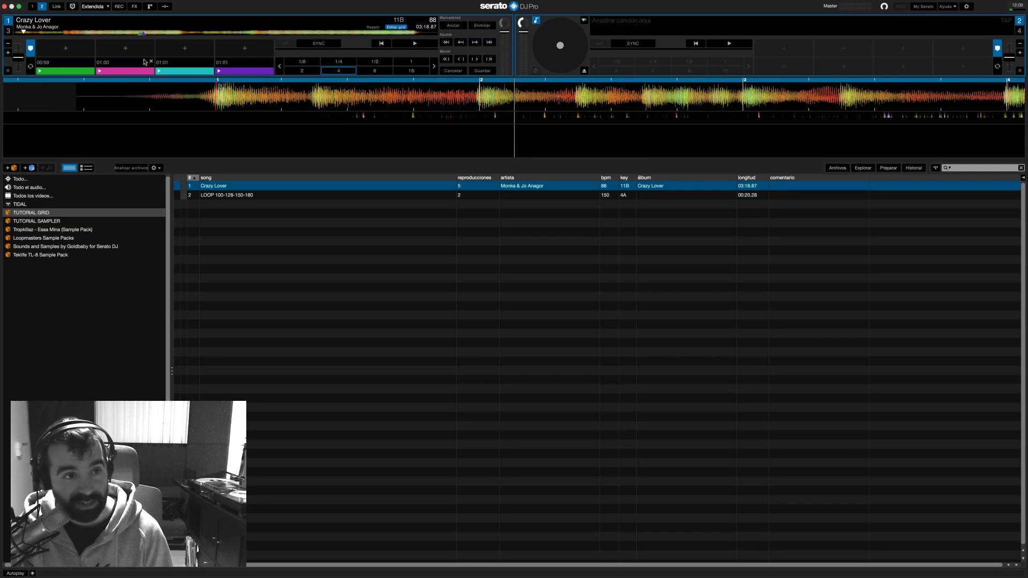
{"action": "left_click", "coordinate": [62, 34]}
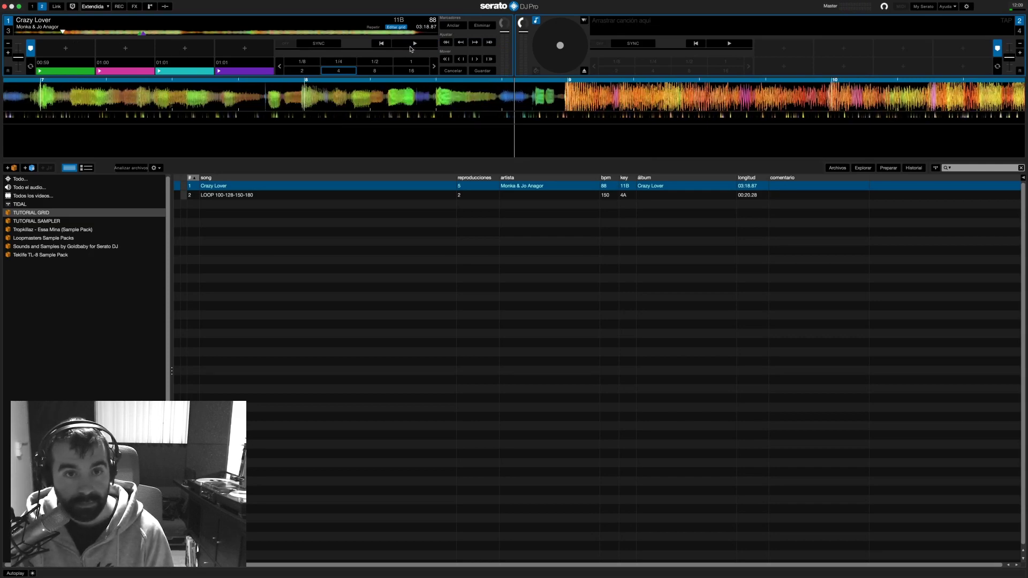
{"action": "left_click", "coordinate": [76, 34]}
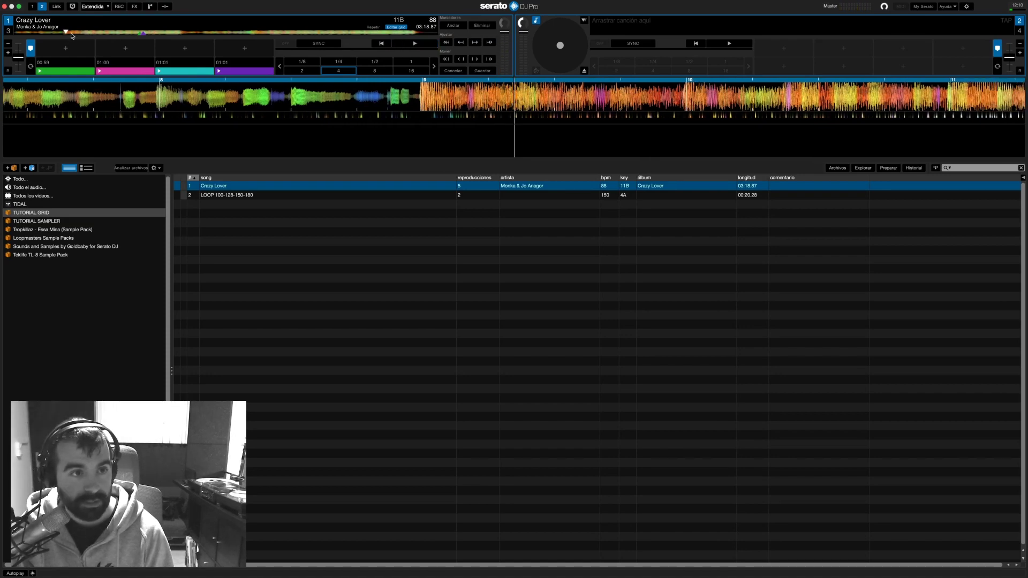
{"action": "left_click", "coordinate": [406, 47]}
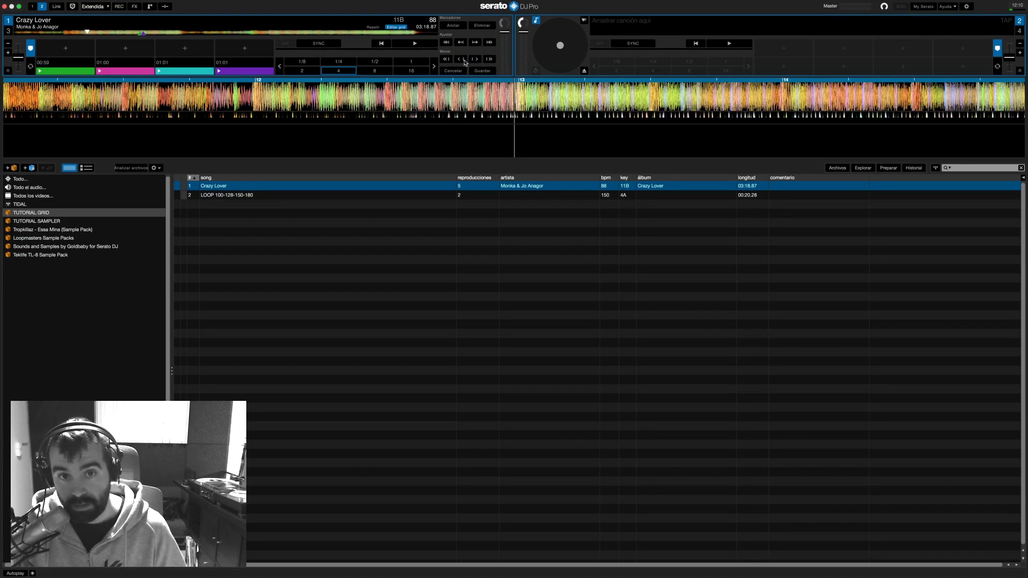
{"action": "left_click", "coordinate": [415, 46]}
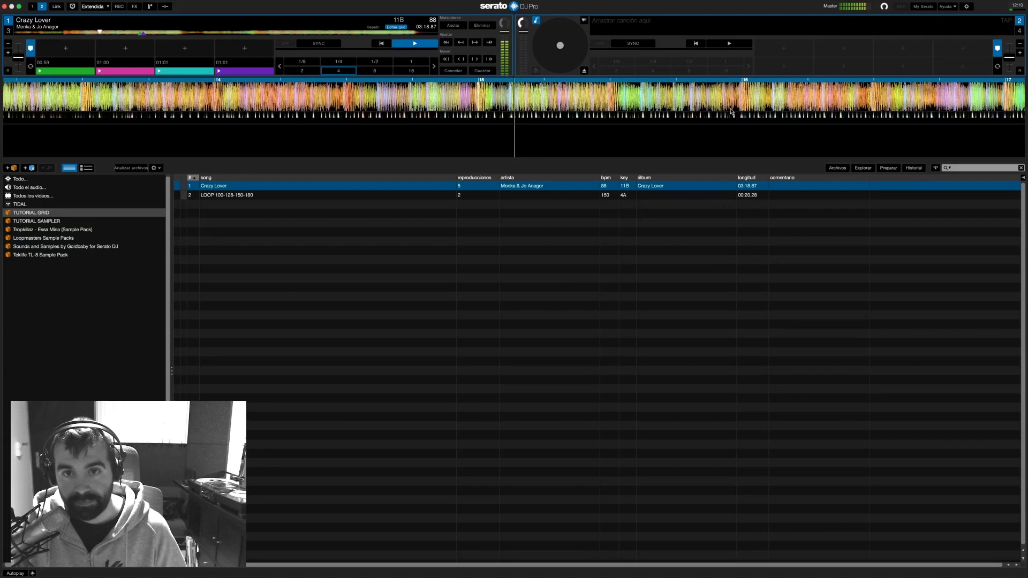
{"action": "left_click", "coordinate": [434, 46]}
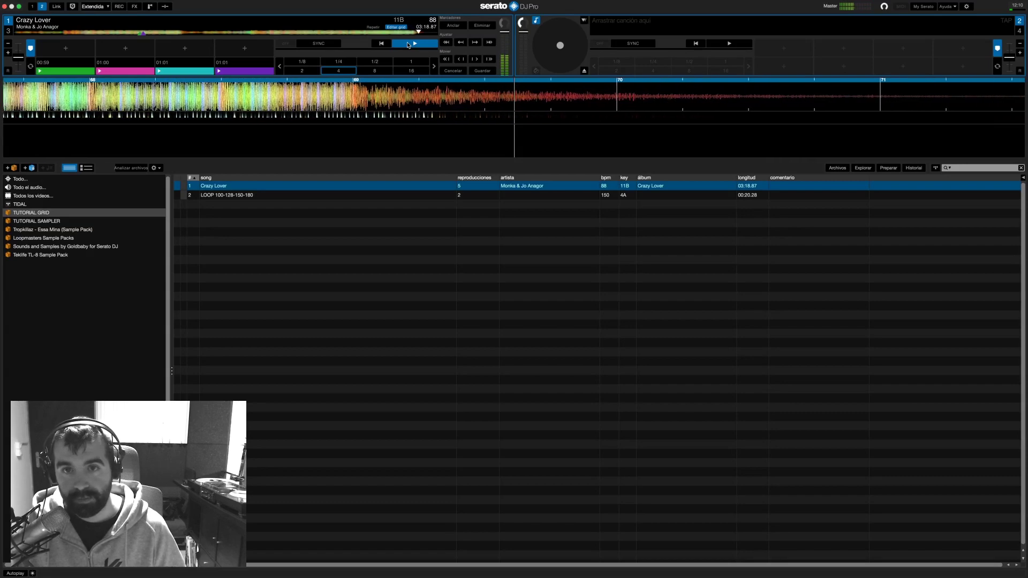
{"action": "left_click", "coordinate": [407, 45]}
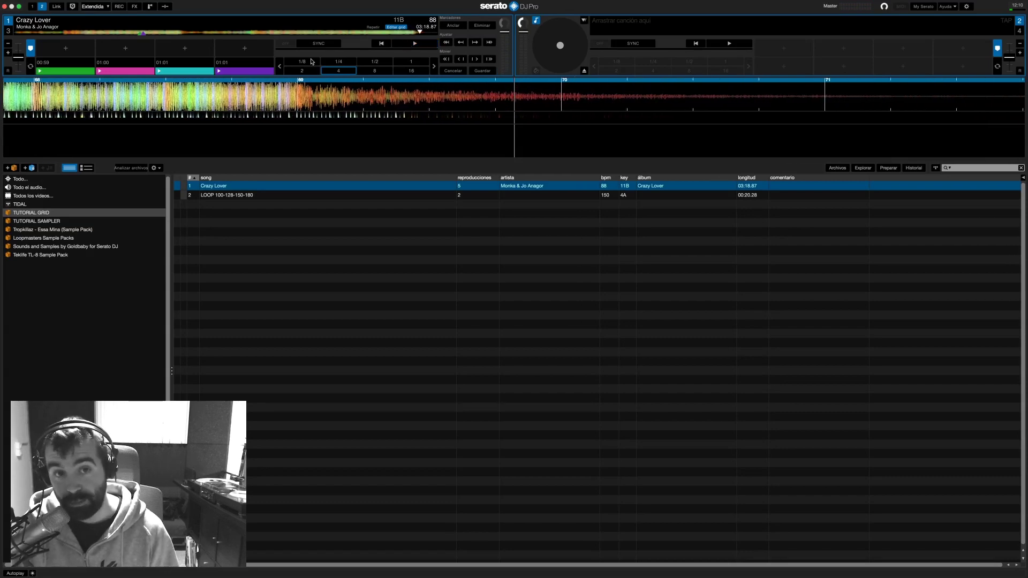
Return to the drop at bar 9 and shift the whole beatgrid earlier by three fine increments
{"action": "left_click", "coordinate": [67, 32]}
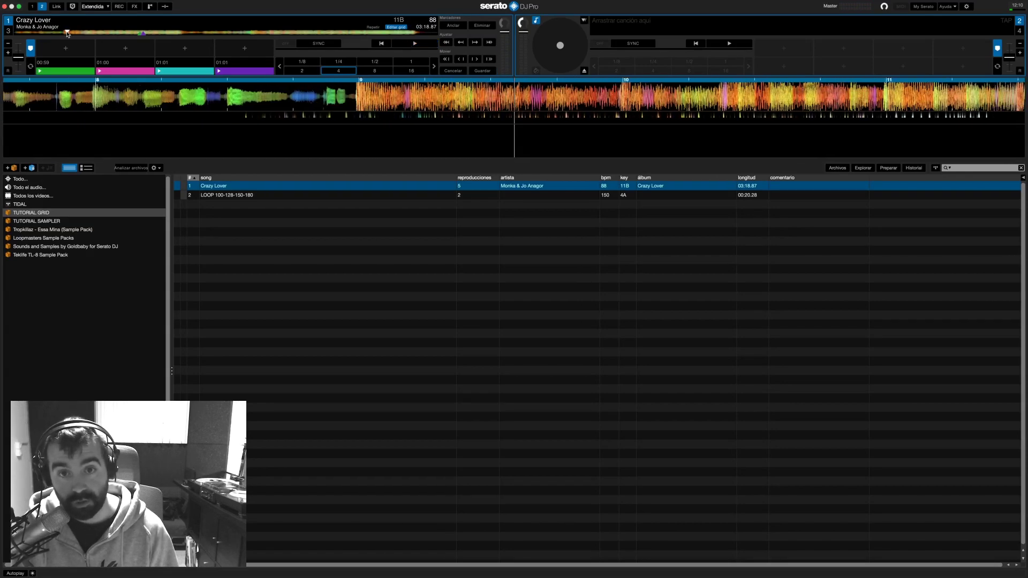
{"action": "left_click_drag", "start_coordinate": [399, 103], "coordinate": [419, 97]}
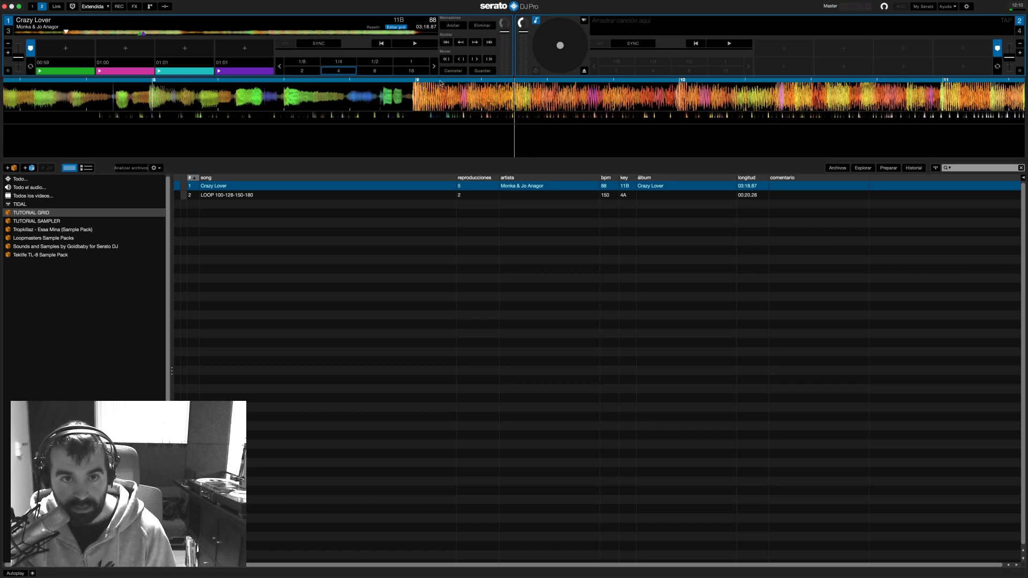
{"action": "left_click", "coordinate": [459, 59]}
{"action": "left_click", "coordinate": [459, 59]}
{"action": "left_click", "coordinate": [460, 59]}
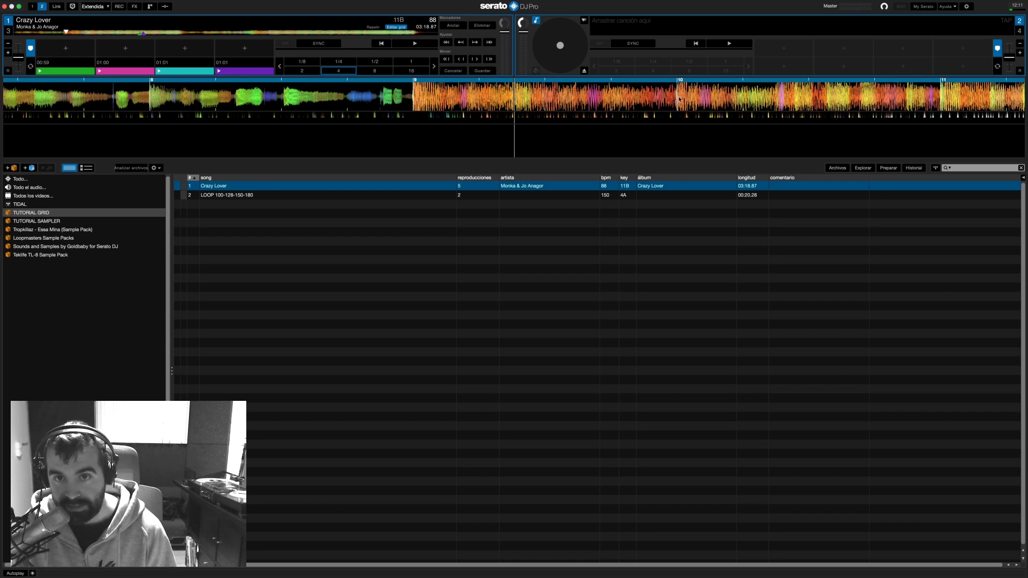
Check the beatgrid against the beats around bar 60 with a brief playback, and save the grid edit
{"action": "left_click", "coordinate": [360, 32]}
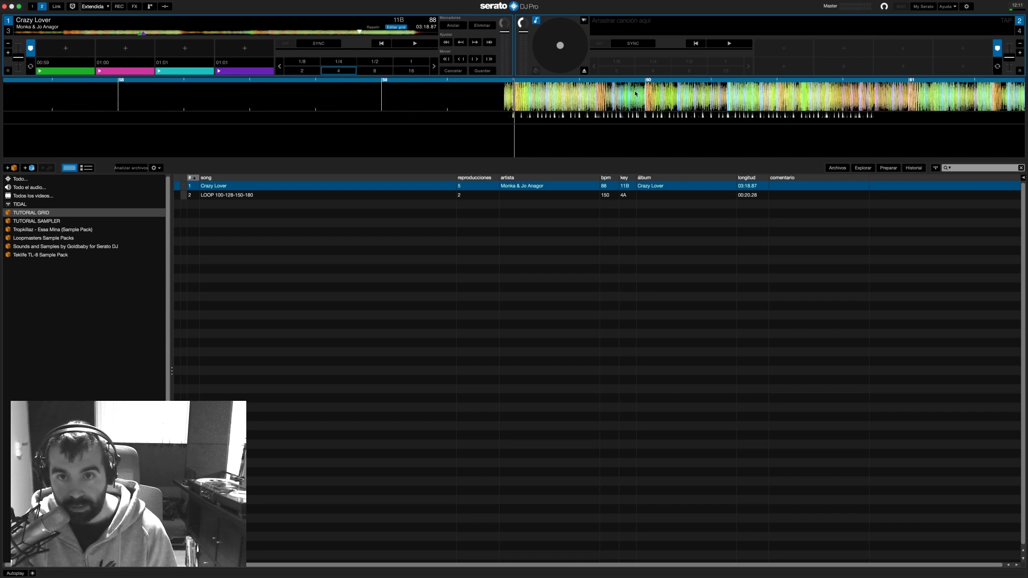
{"action": "key", "text": "space"}
{"action": "key", "text": "space"}
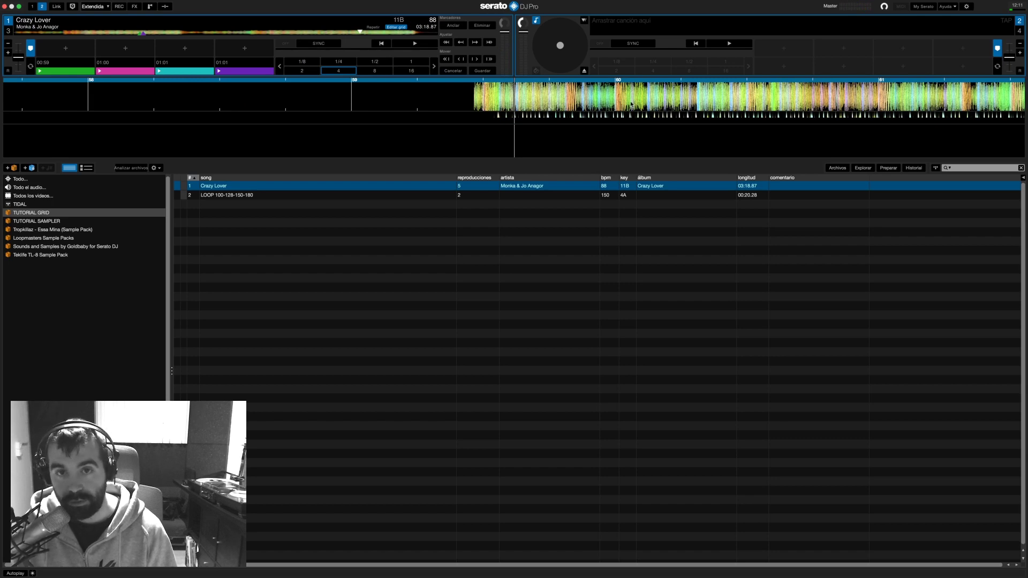
{"action": "left_click", "coordinate": [481, 71]}
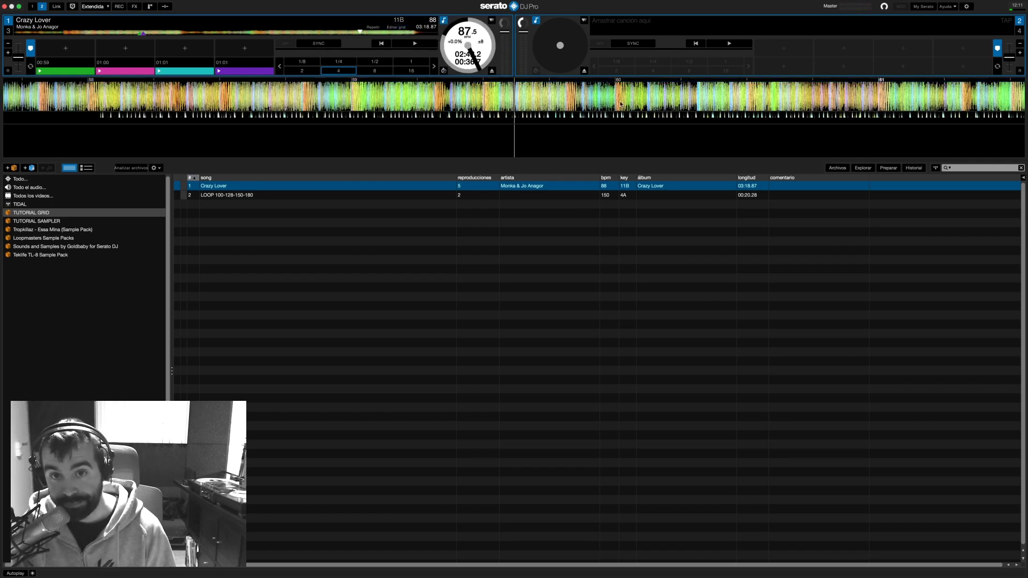
Switch a 4-beat loop on and off around bar 60, set it again after moving the playhead, and scrub the waveform before it
{"action": "left_click", "coordinate": [337, 71]}
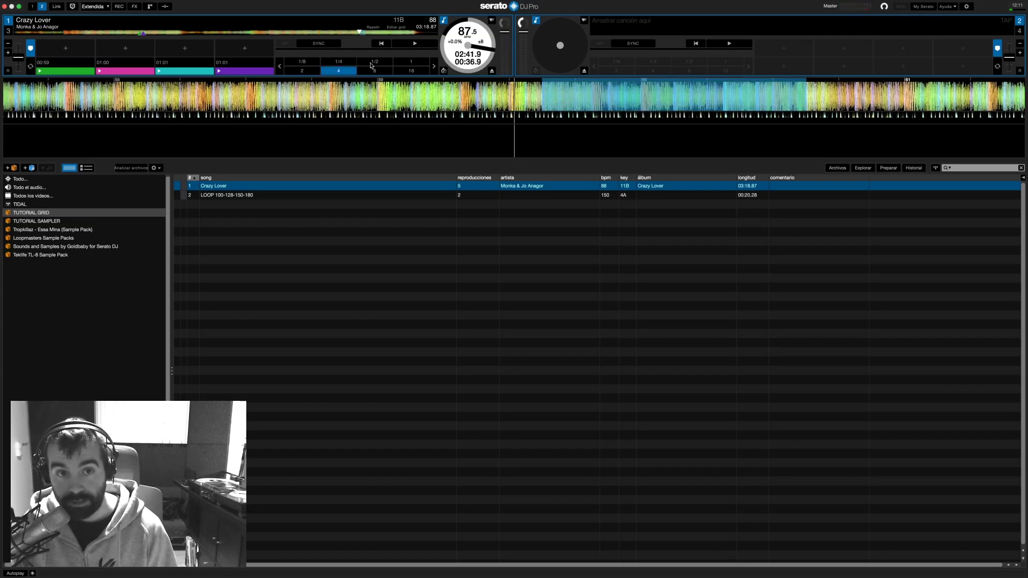
{"action": "left_click", "coordinate": [352, 71]}
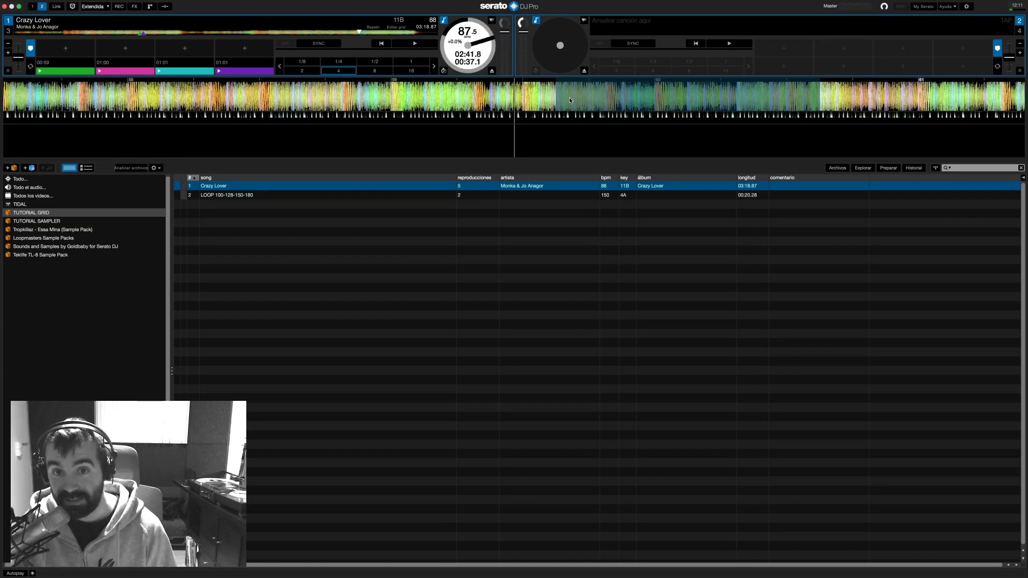
{"action": "left_click_drag", "start_coordinate": [616, 97], "coordinate": [481, 94]}
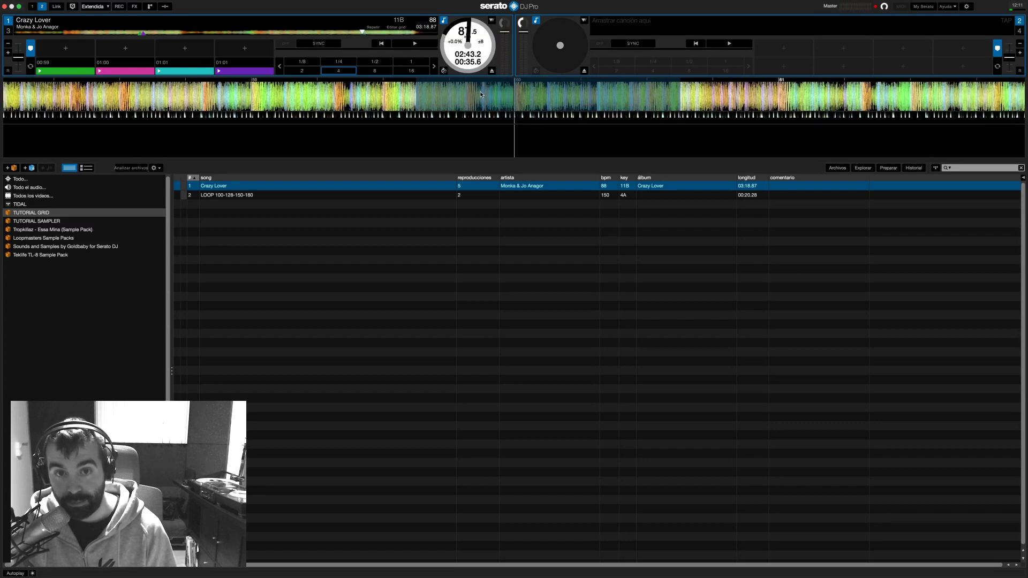
{"action": "left_click", "coordinate": [332, 70]}
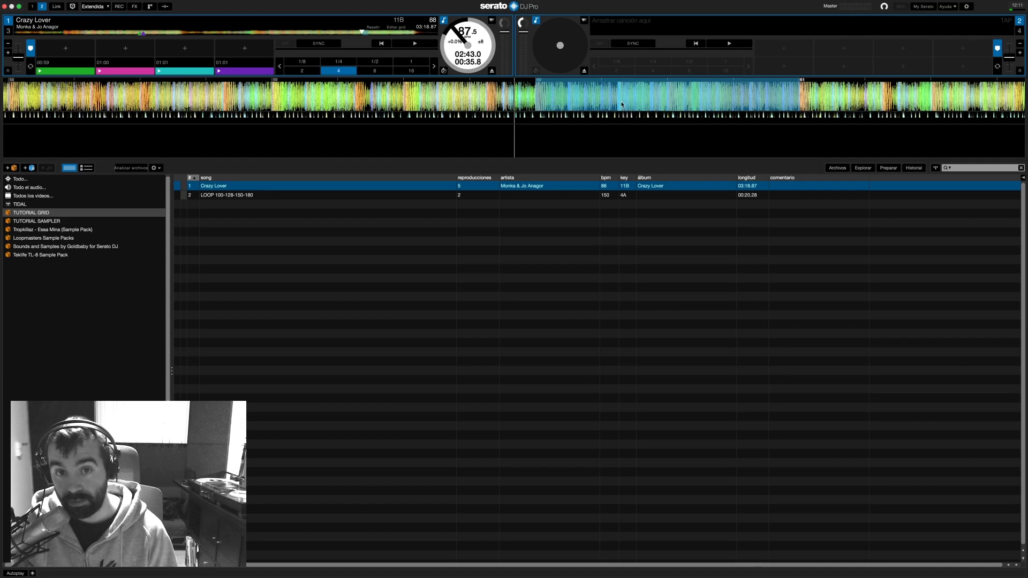
{"action": "left_click_drag", "start_coordinate": [623, 114], "coordinate": [623, 109]}
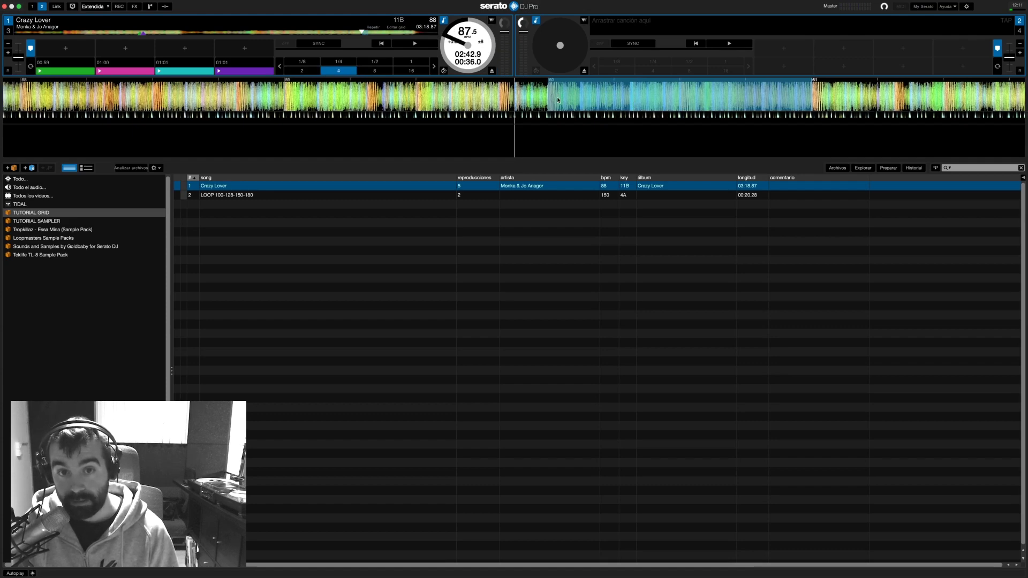
{"action": "left_click_drag", "start_coordinate": [557, 100], "coordinate": [571, 88]}
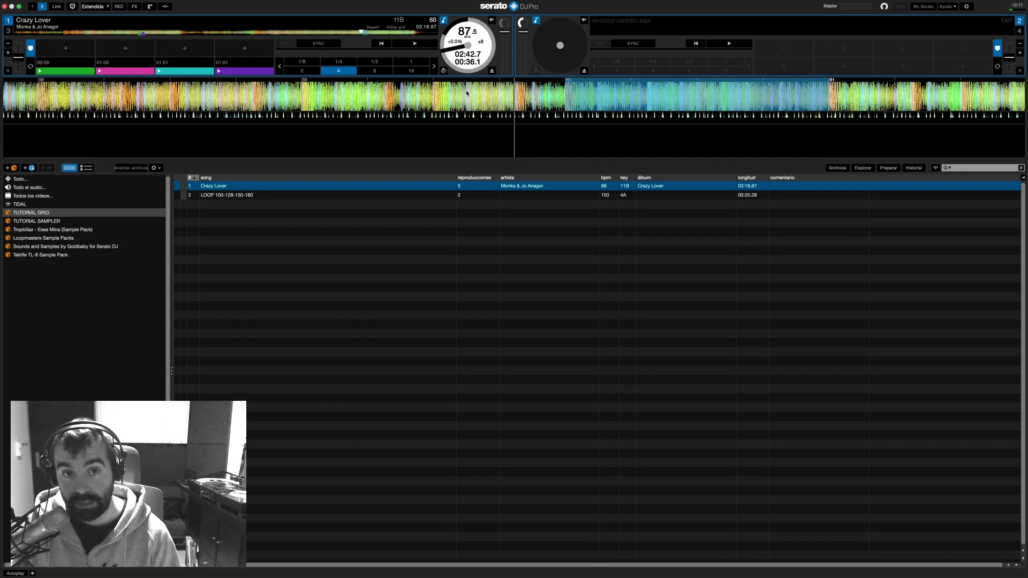
Try several autoloop lengths on deck 1, including 2, 4, 8 and 1/2 beats, finishing with an active 1/4-beat loop
{"action": "left_click", "coordinate": [338, 68]}
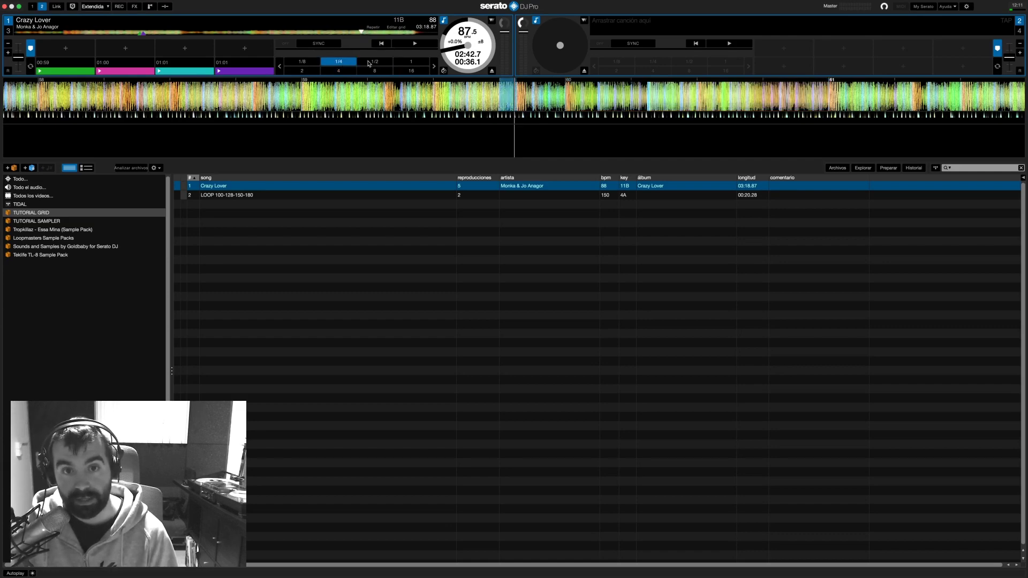
{"action": "left_click", "coordinate": [302, 71]}
{"action": "left_click", "coordinate": [338, 71]}
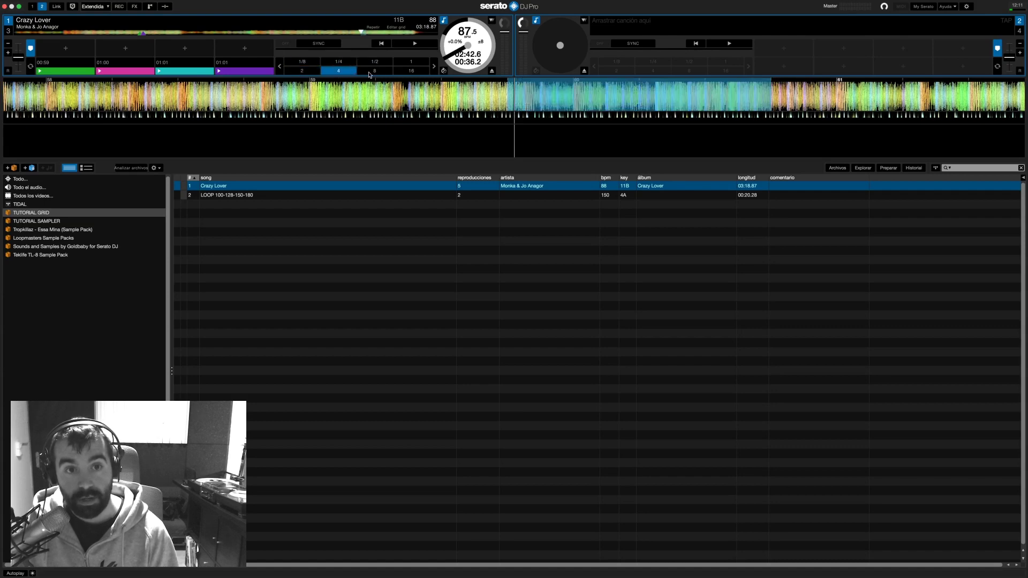
{"action": "left_click", "coordinate": [374, 70]}
{"action": "left_click", "coordinate": [374, 69]}
{"action": "left_click", "coordinate": [375, 69]}
{"action": "left_click", "coordinate": [374, 69]}
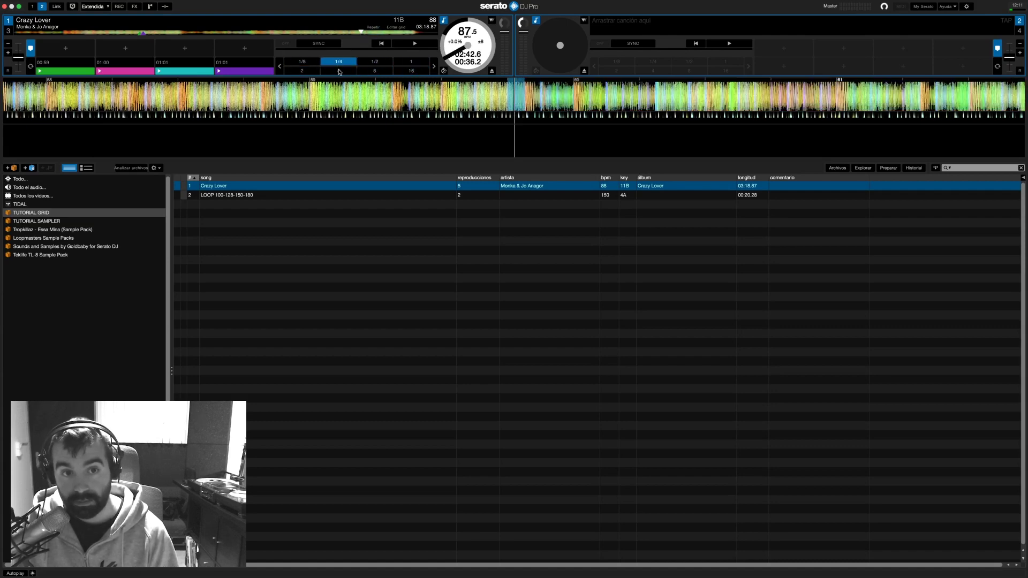
{"action": "left_click", "coordinate": [339, 71]}
{"action": "left_click", "coordinate": [302, 71]}
{"action": "left_click", "coordinate": [302, 71]}
{"action": "left_click", "coordinate": [354, 71]}
{"action": "left_click", "coordinate": [374, 61]}
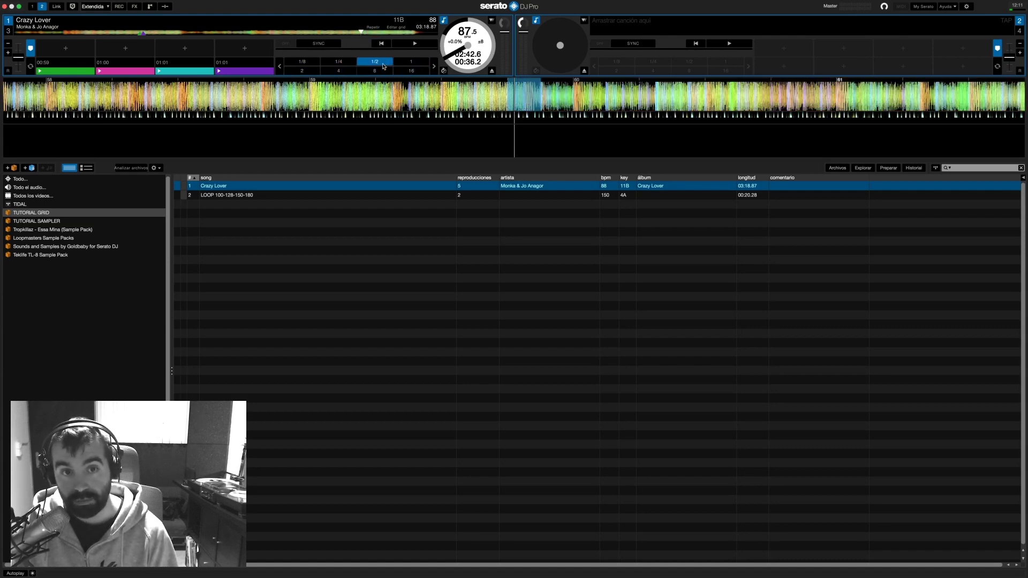
{"action": "left_click", "coordinate": [338, 61]}
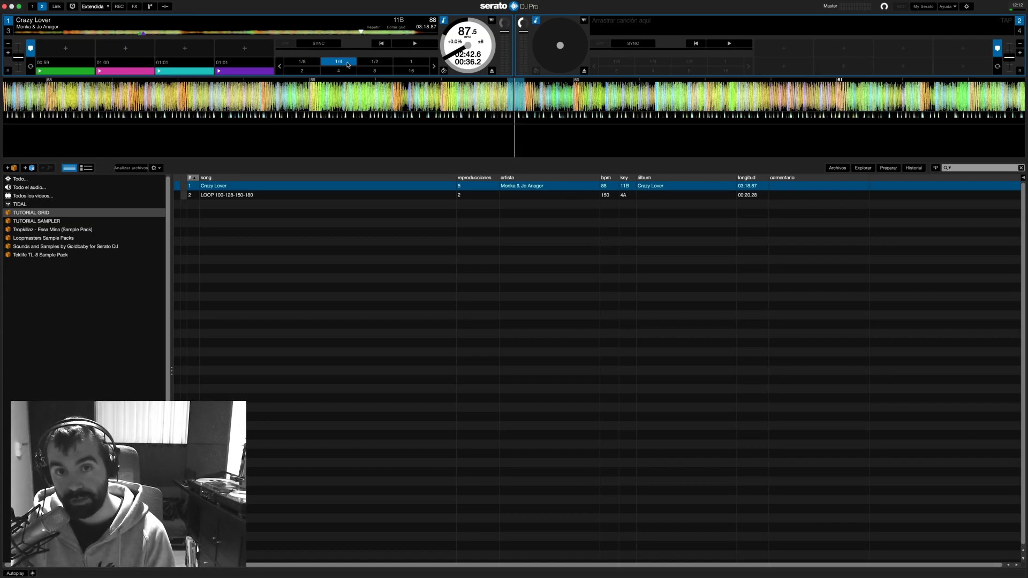
Turn on Sync for deck 1 and show the sampler
{"action": "left_click", "coordinate": [319, 44]}
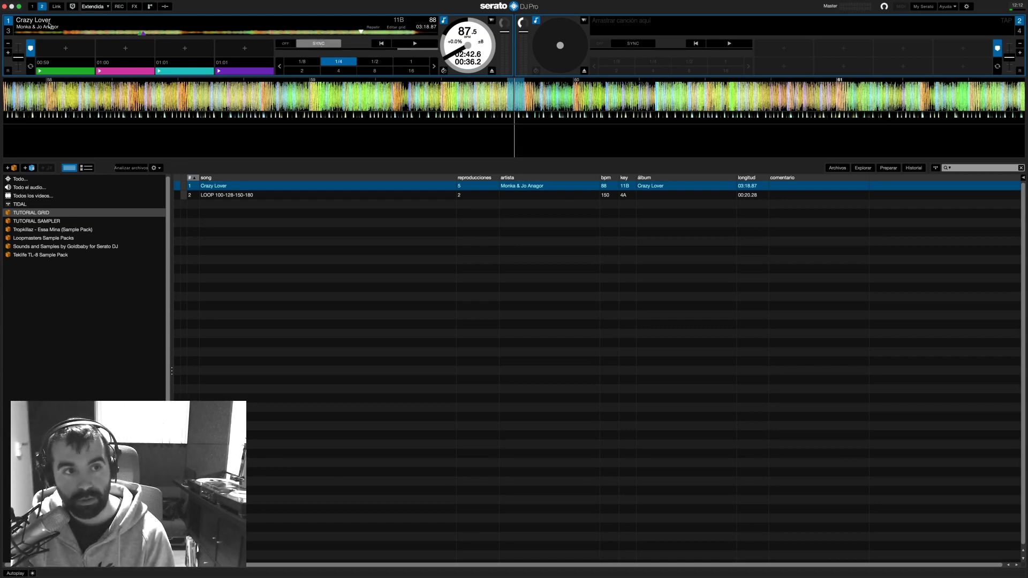
{"action": "left_click", "coordinate": [151, 8]}
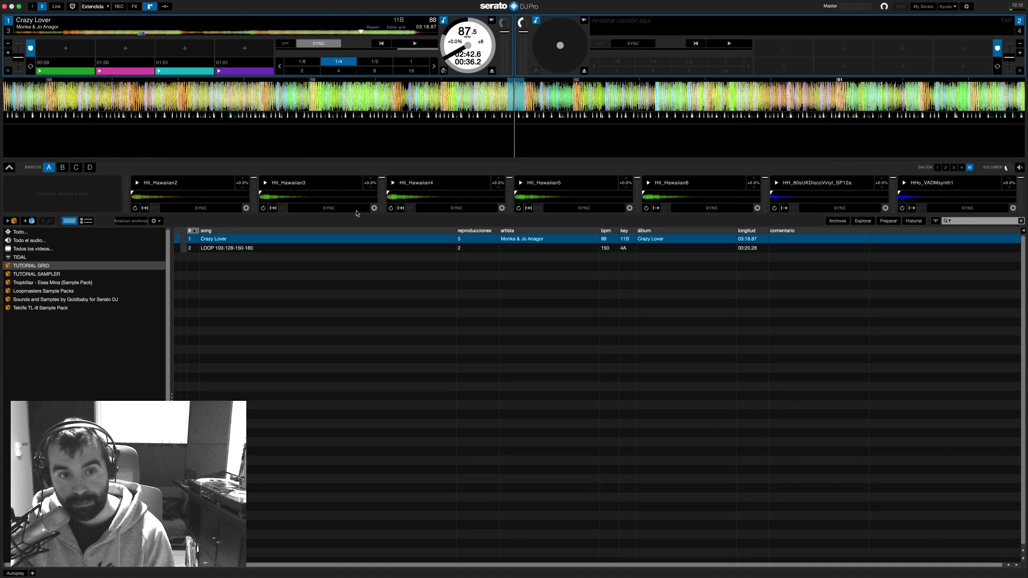
Hide the sampler, and enable Link for the decks before turning it back off
{"action": "left_click", "coordinate": [151, 7]}
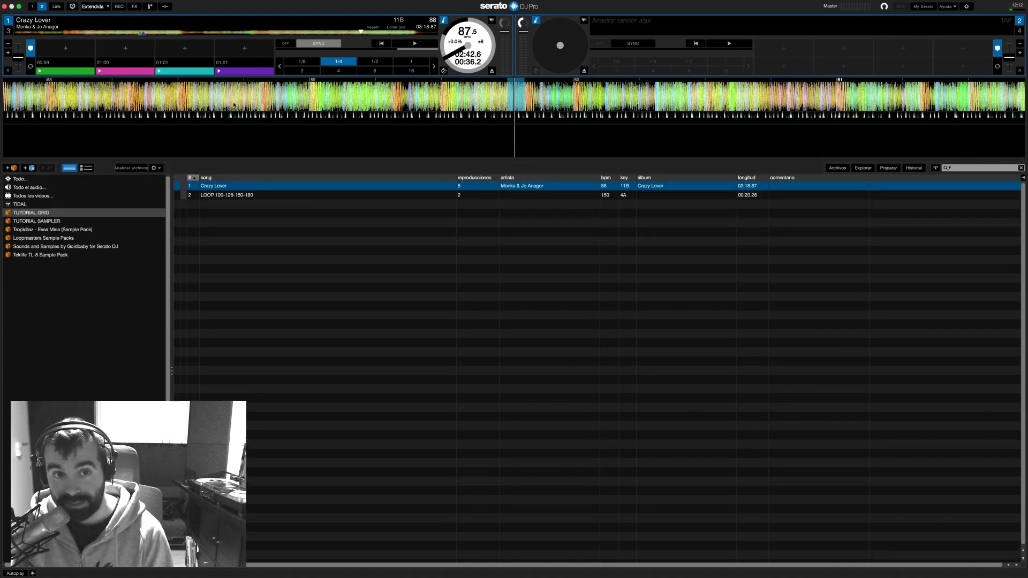
{"action": "left_click", "coordinate": [56, 7]}
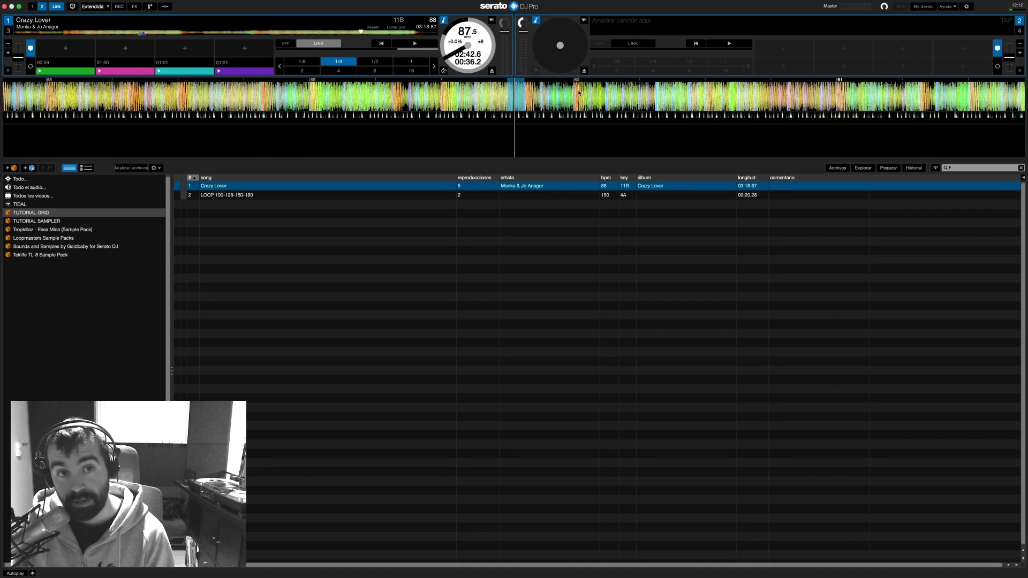
{"action": "left_click", "coordinate": [58, 7]}
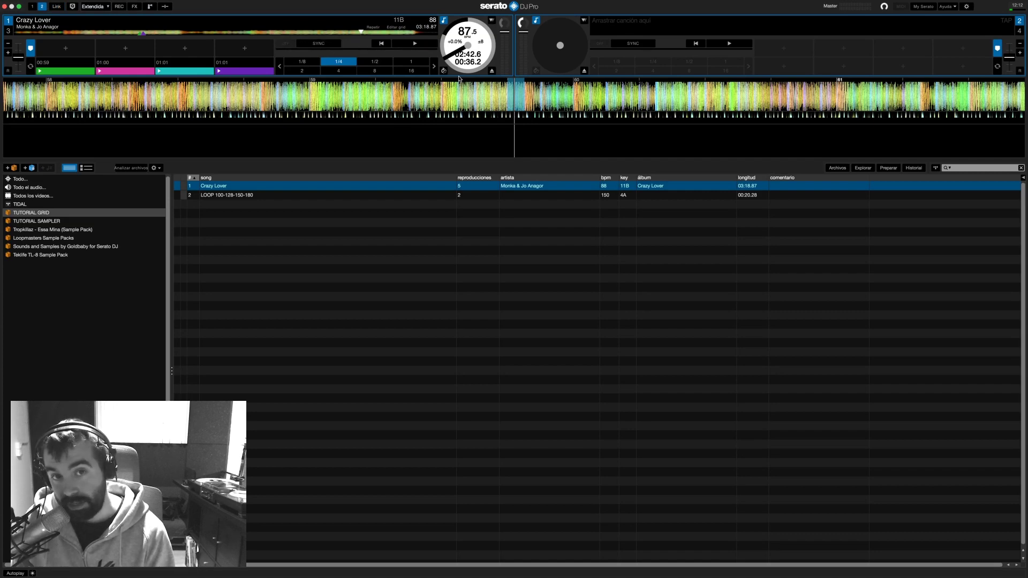
Briefly show and close deck 1's grid editor, nudge the playhead slightly, and switch off the active 1/4-beat loop
{"action": "left_click", "coordinate": [396, 27]}
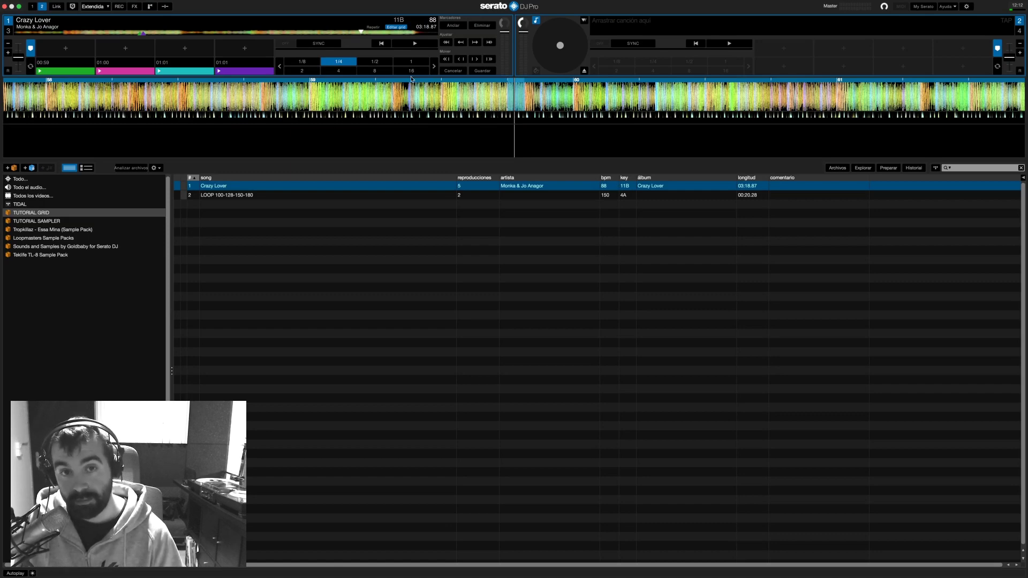
{"action": "left_click", "coordinate": [395, 27]}
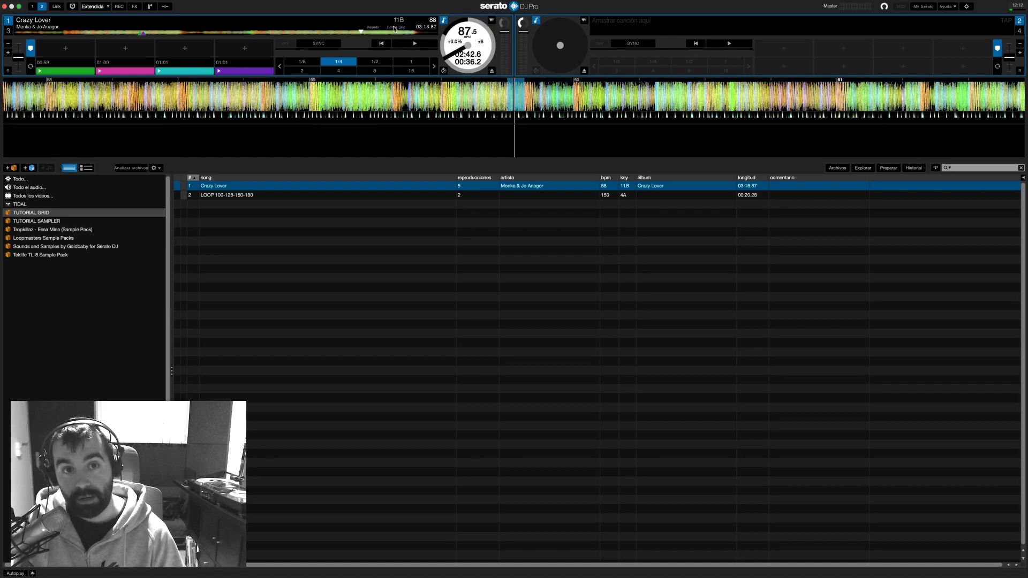
{"action": "left_click_drag", "start_coordinate": [459, 91], "coordinate": [462, 91]}
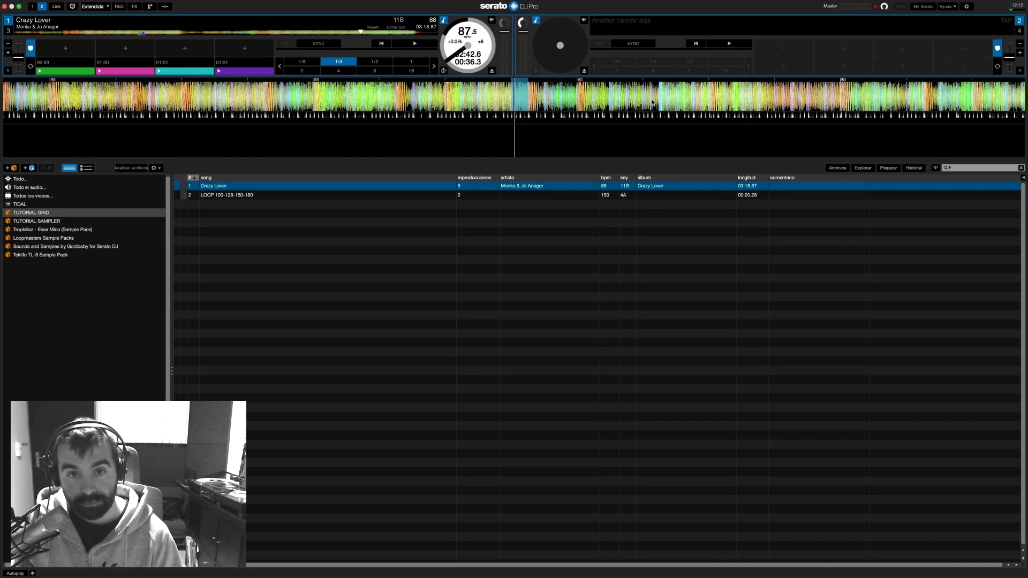
{"action": "left_click", "coordinate": [343, 66]}
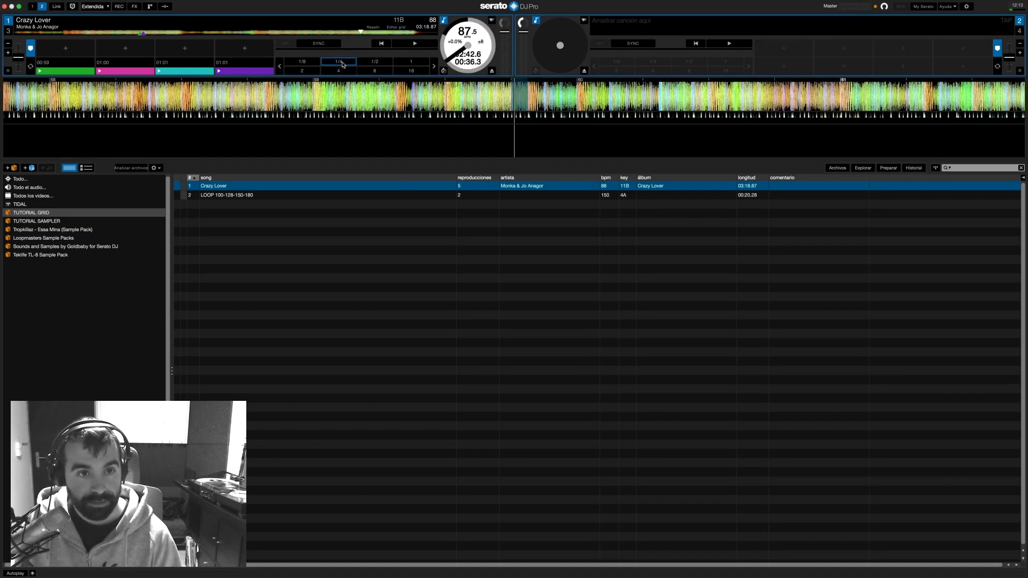
Open deck 1's grid editor near bar 9 at about 00:23, and shift the beatgrid slightly in both directions
{"action": "left_click", "coordinate": [123, 72]}
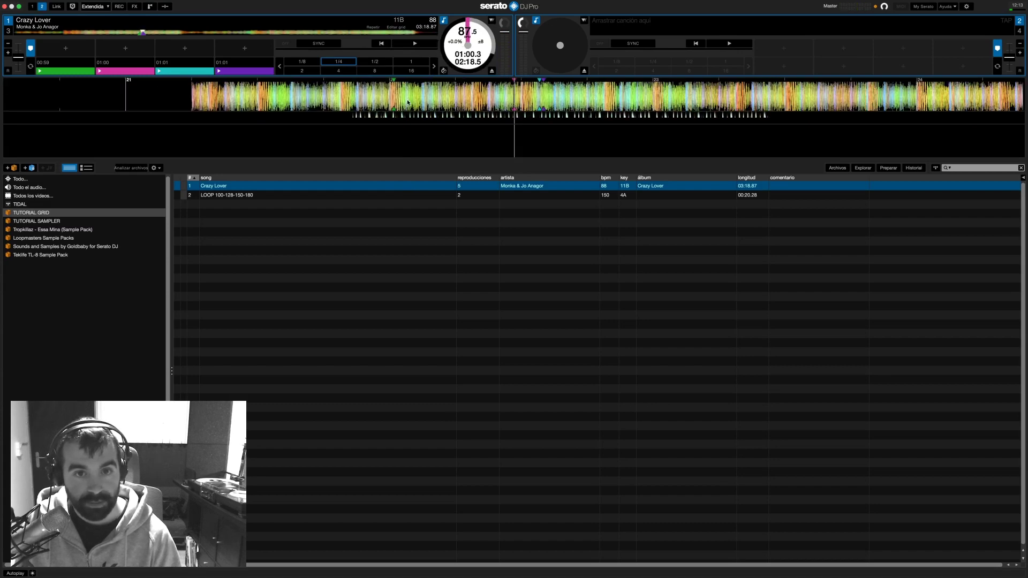
{"action": "left_click", "coordinate": [93, 33]}
{"action": "left_click", "coordinate": [62, 32]}
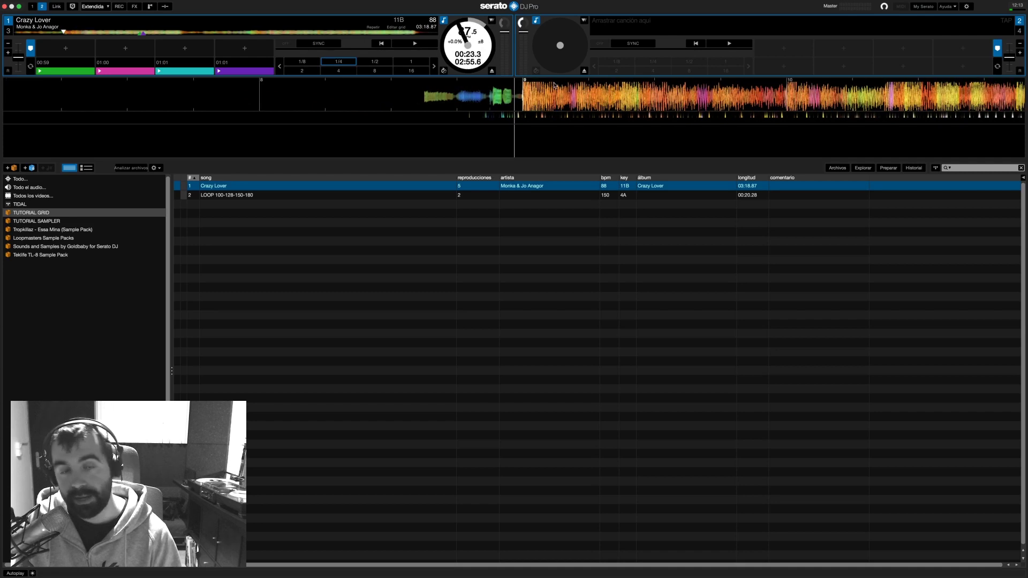
{"action": "left_click", "coordinate": [396, 28]}
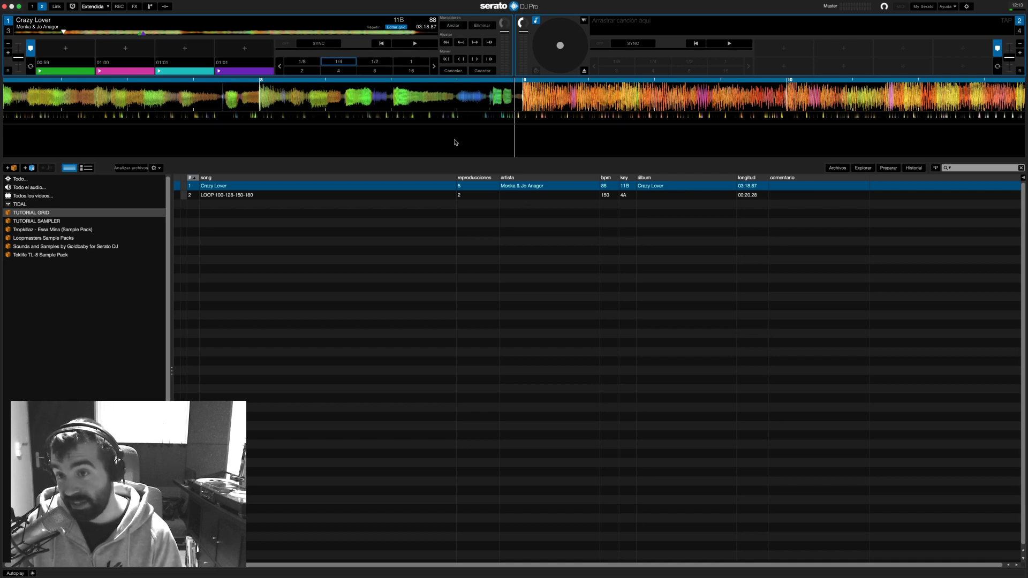
{"action": "left_click", "coordinate": [474, 60]}
{"action": "left_click", "coordinate": [460, 59]}
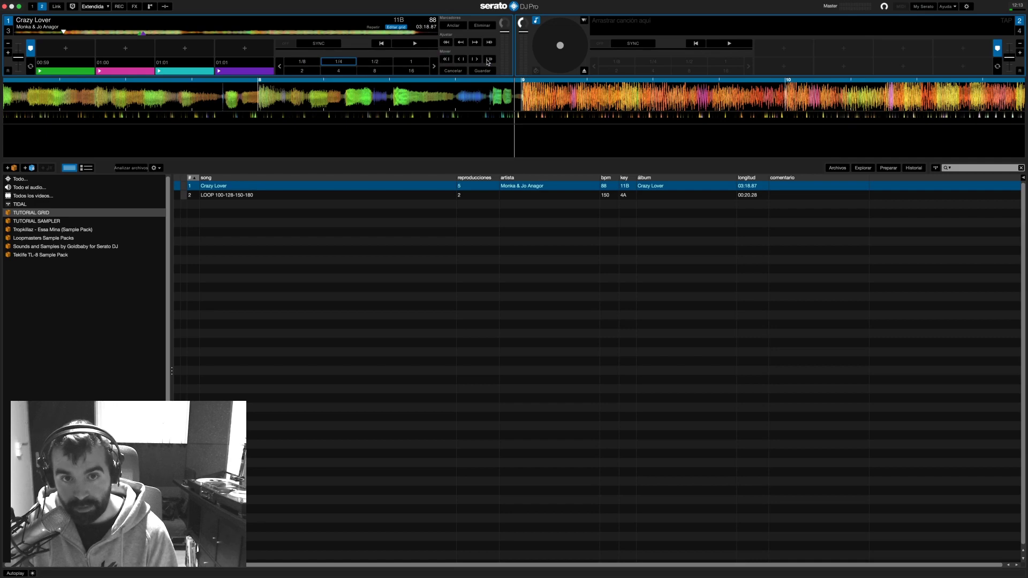
{"action": "left_click", "coordinate": [449, 60]}
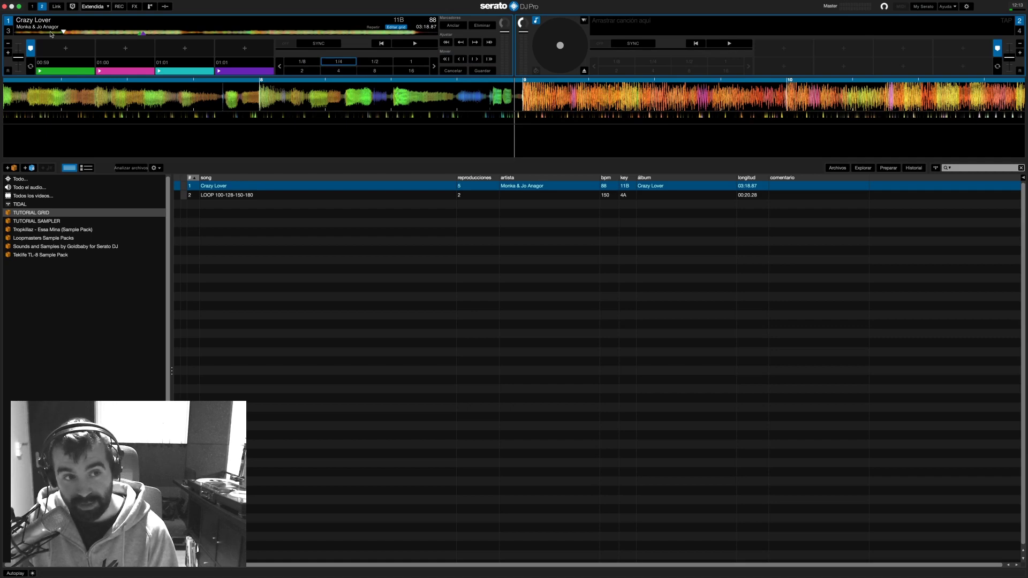
Delete Crazy Lover's existing beatgrid from the start of the track
{"action": "left_click", "coordinate": [15, 32]}
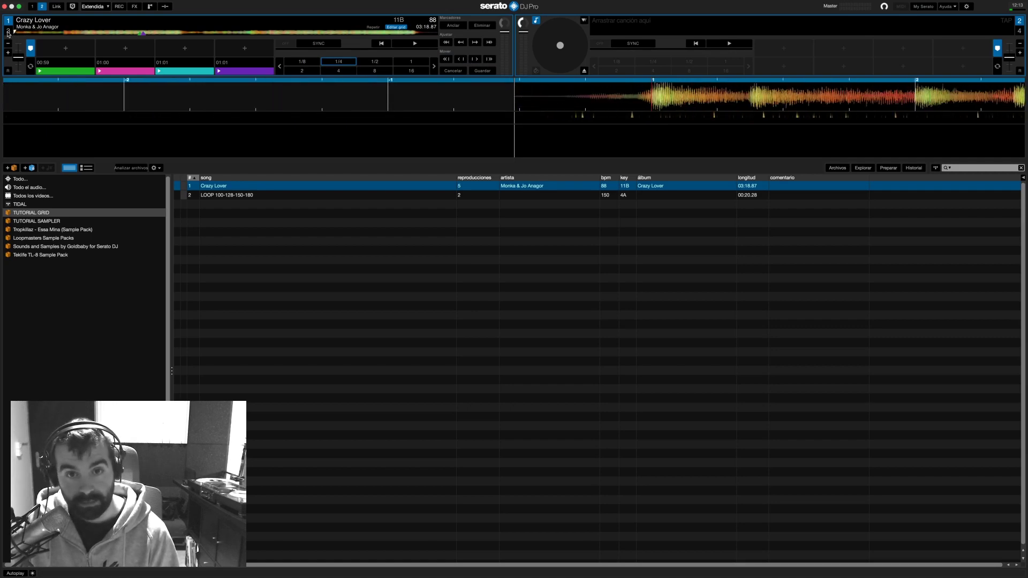
{"action": "left_click", "coordinate": [487, 27]}
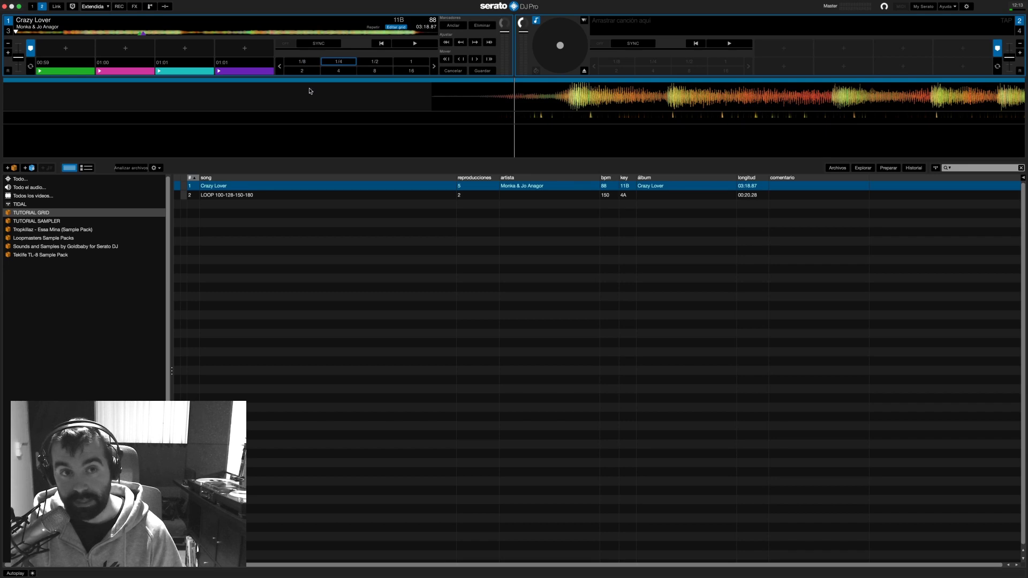
Try setting a first downbeat marker where the full beat enters after the intro, at about 00:23
{"action": "left_click", "coordinate": [64, 32]}
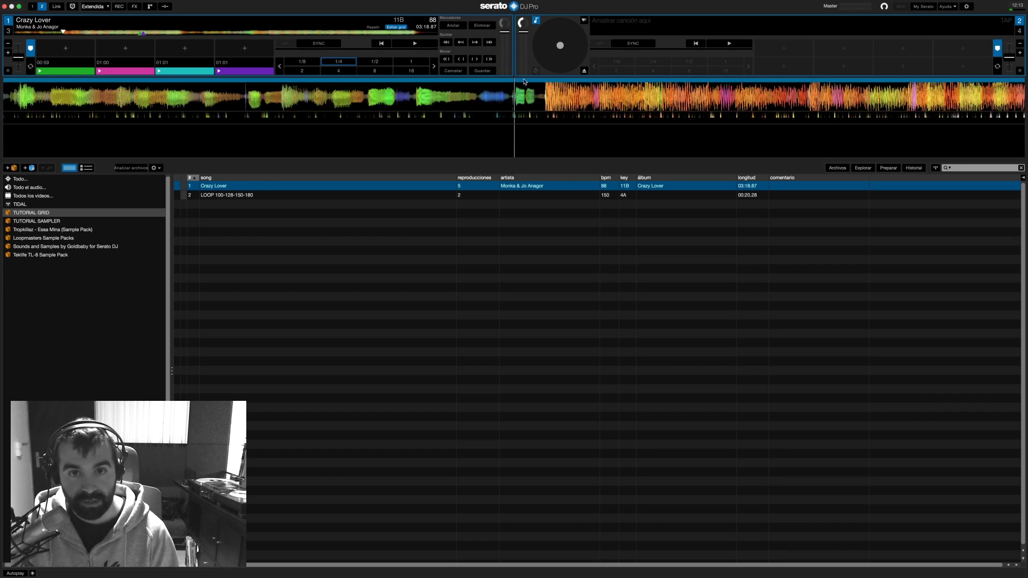
{"action": "key", "text": "space"}
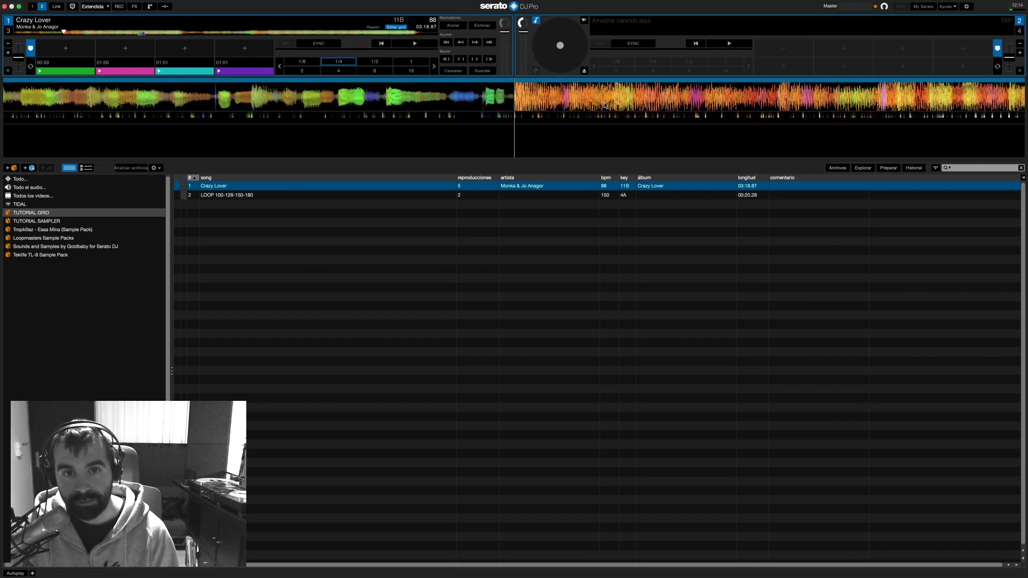
{"action": "left_click", "coordinate": [456, 30]}
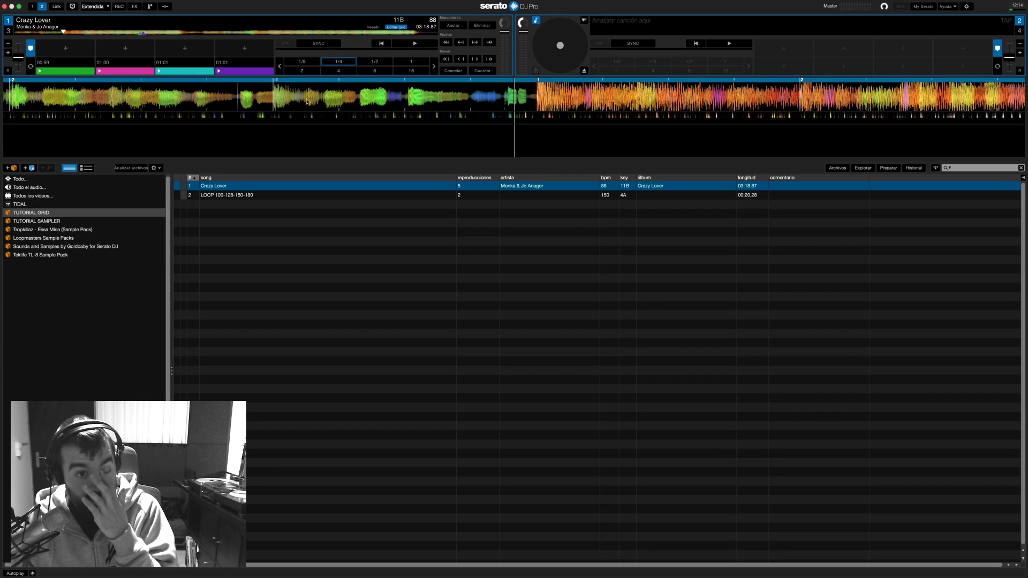
Check the grid around the intro's downbeat marker by scrubbing and brief playback, and delete that marker
{"action": "left_click_drag", "start_coordinate": [277, 97], "coordinate": [500, 97]}
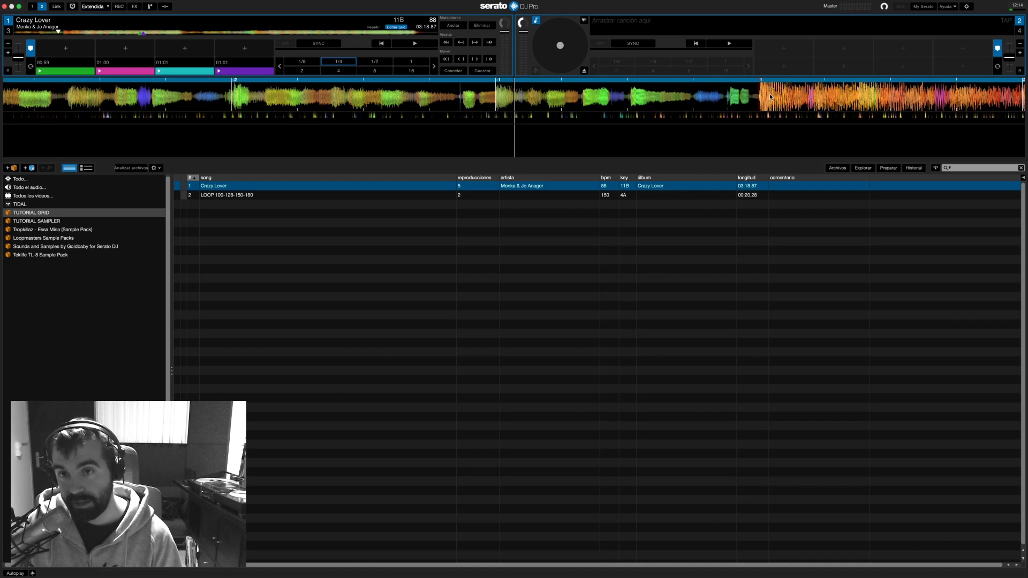
{"action": "left_click_drag", "start_coordinate": [769, 94], "coordinate": [622, 99]}
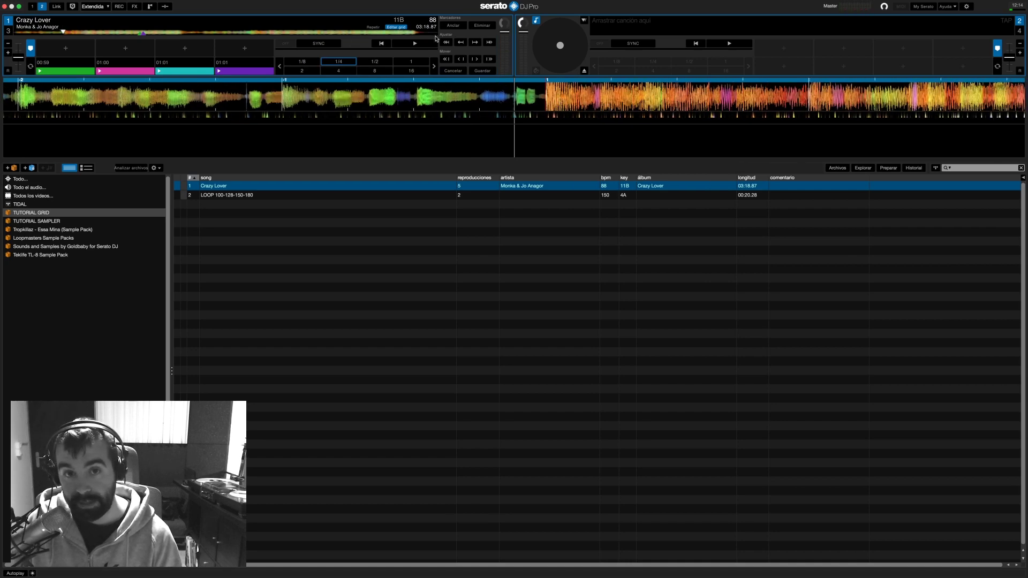
{"action": "left_click", "coordinate": [412, 45]}
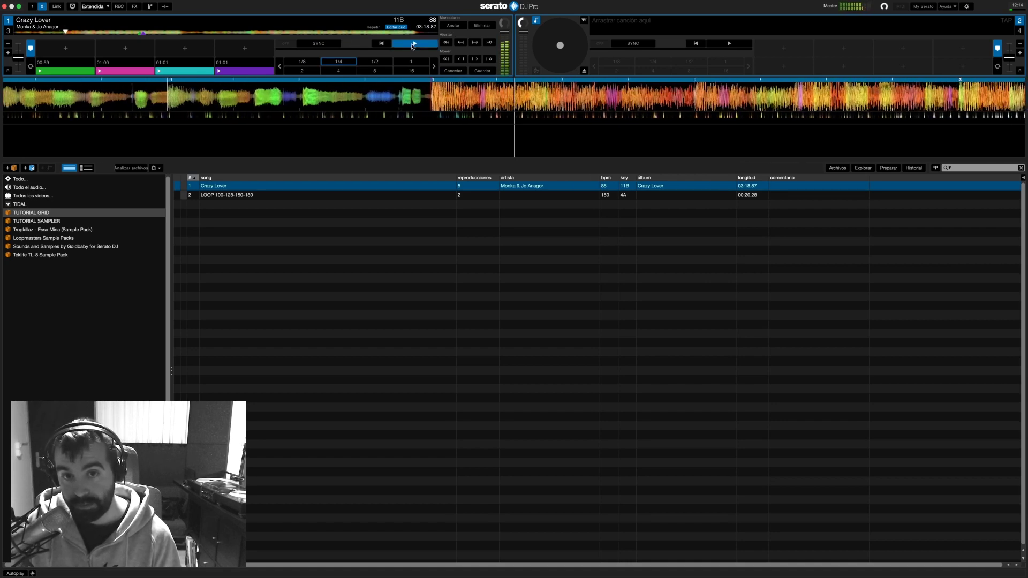
{"action": "left_click", "coordinate": [412, 45]}
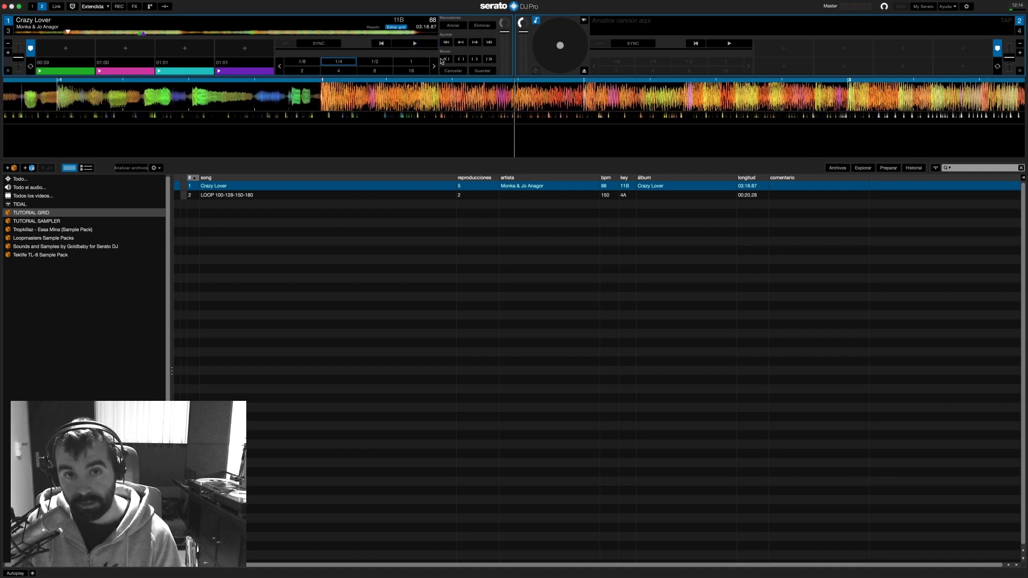
{"action": "left_click", "coordinate": [482, 27]}
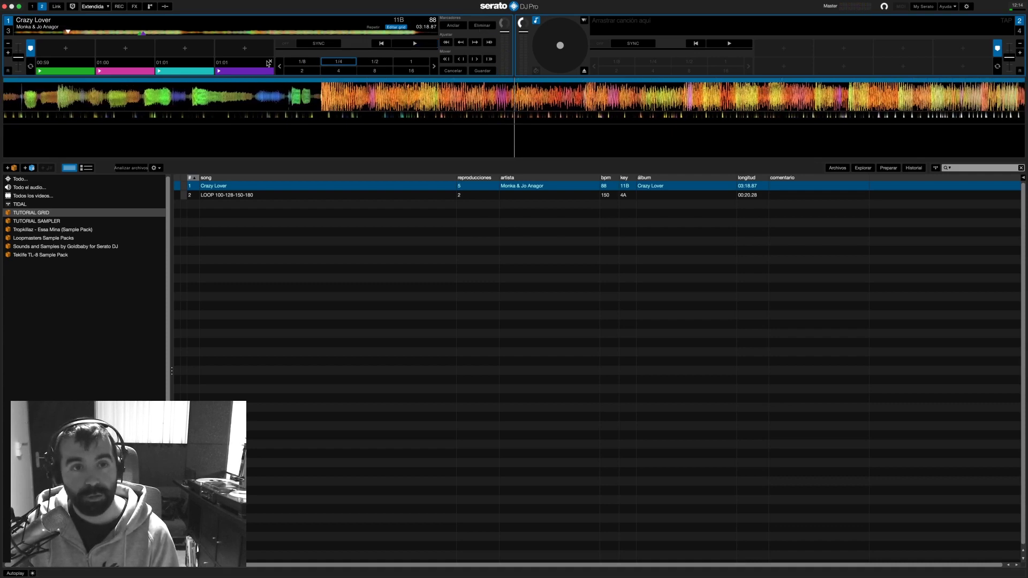
Locate a clear downbeat further into the track by playing and scrubbing, and set a new downbeat marker there
{"action": "left_click", "coordinate": [77, 35]}
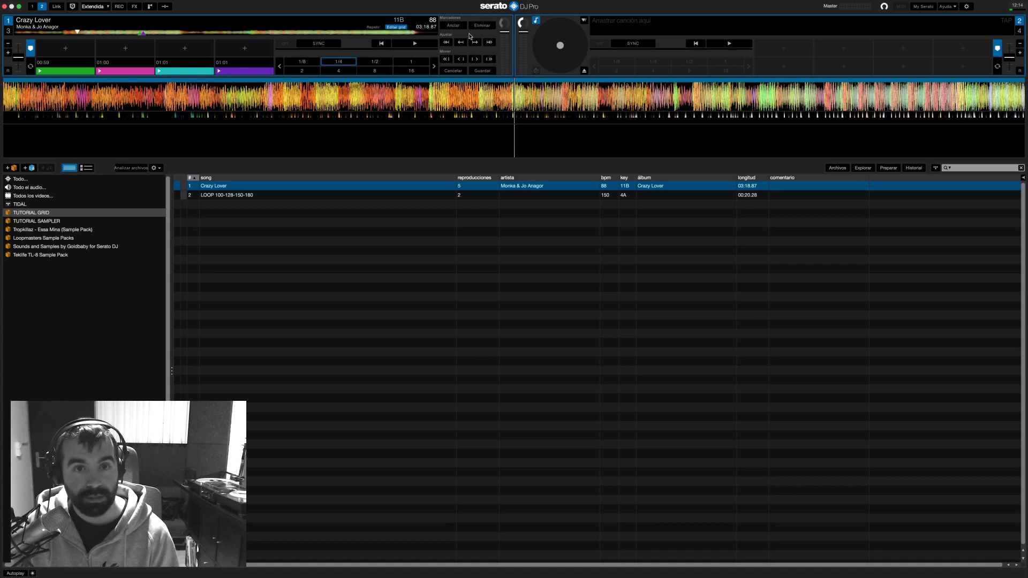
{"action": "left_click", "coordinate": [413, 44]}
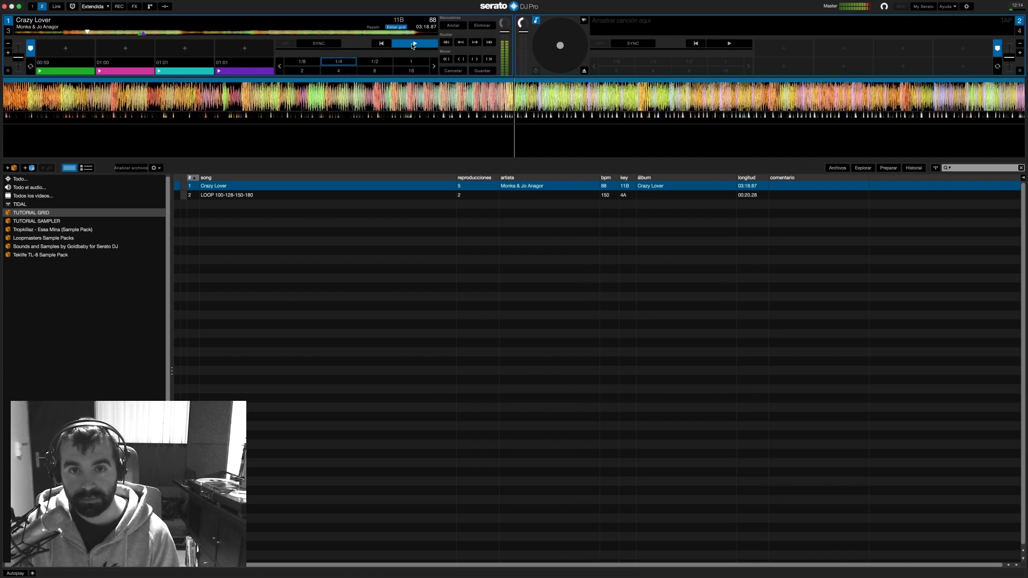
{"action": "left_click", "coordinate": [413, 45]}
{"action": "left_click_drag", "start_coordinate": [514, 99], "coordinate": [531, 100]}
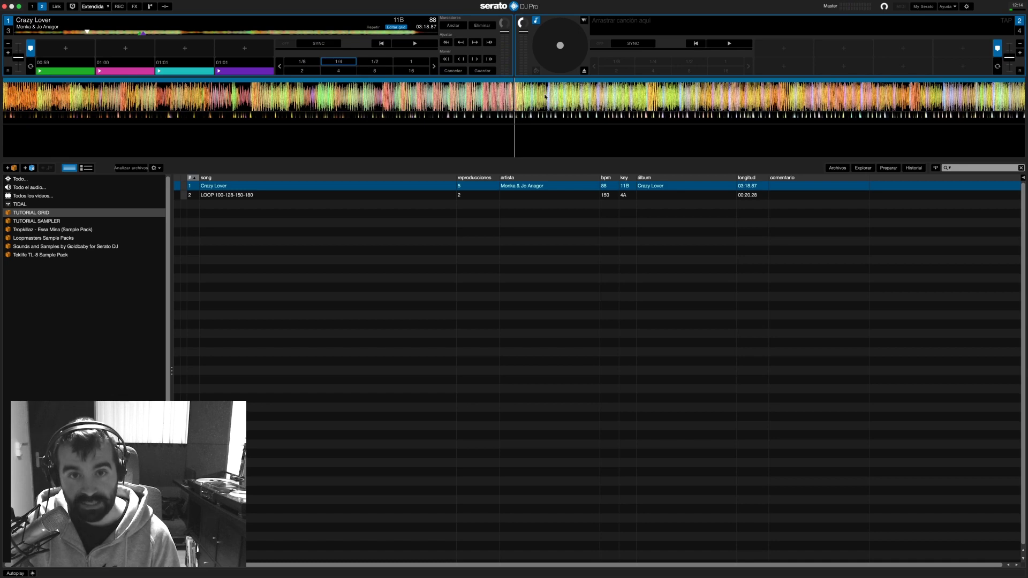
{"action": "left_click", "coordinate": [453, 27]}
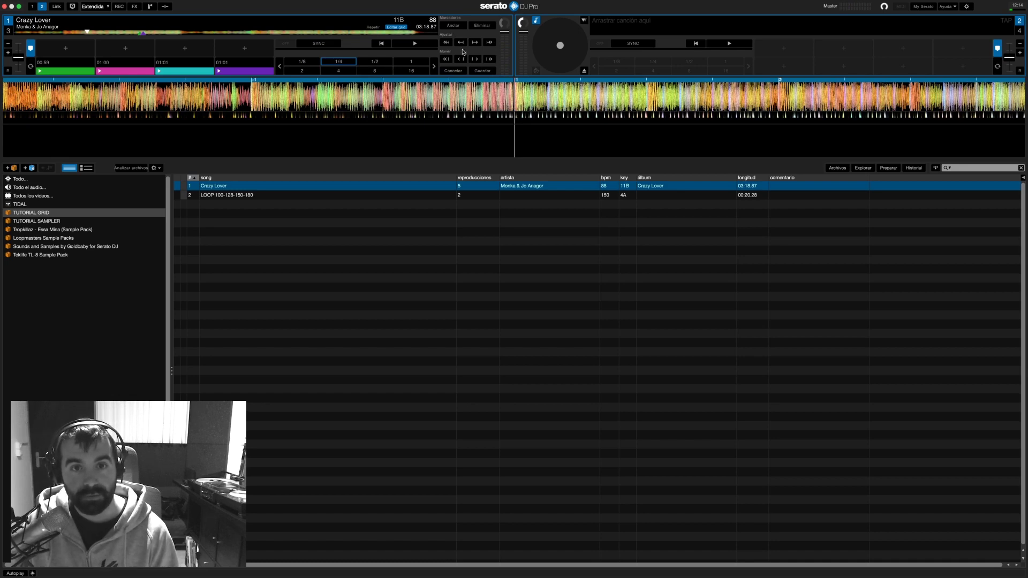
Check the new beatgrid against the beats by playing from the marker to bar 4 and again around bar 42
{"action": "left_click", "coordinate": [415, 44]}
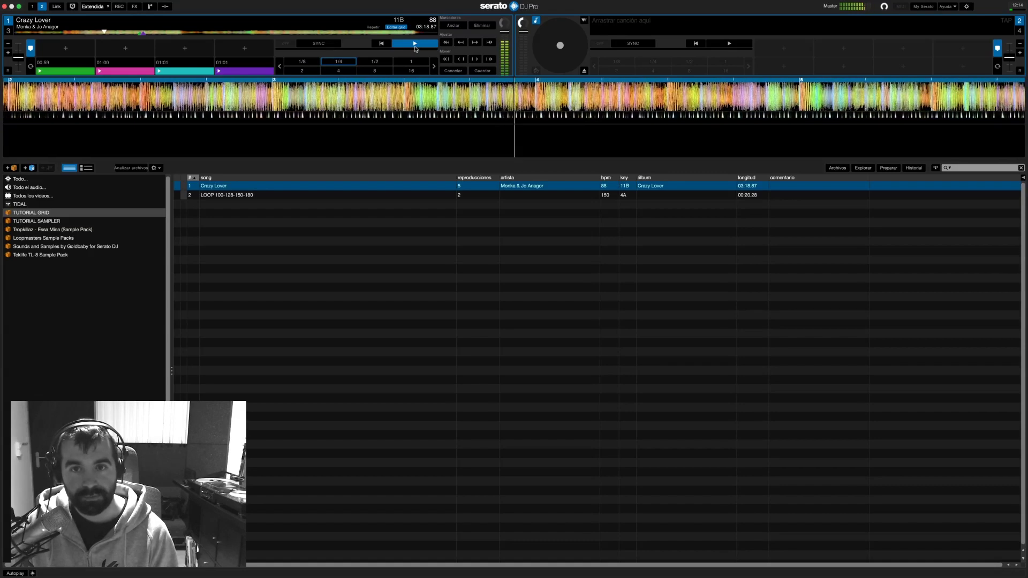
{"action": "left_click", "coordinate": [415, 46]}
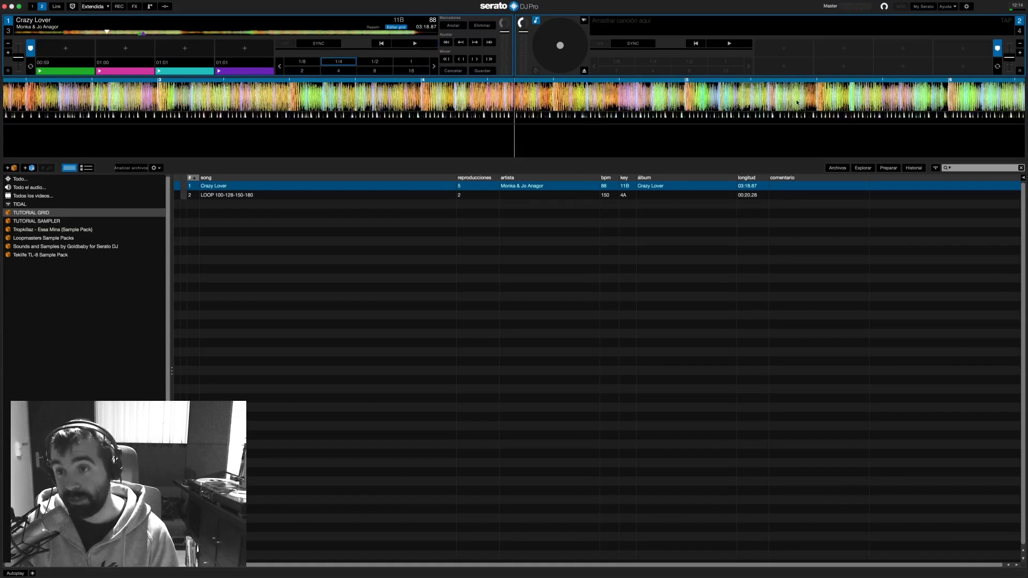
{"action": "key", "text": "shift+Left"}
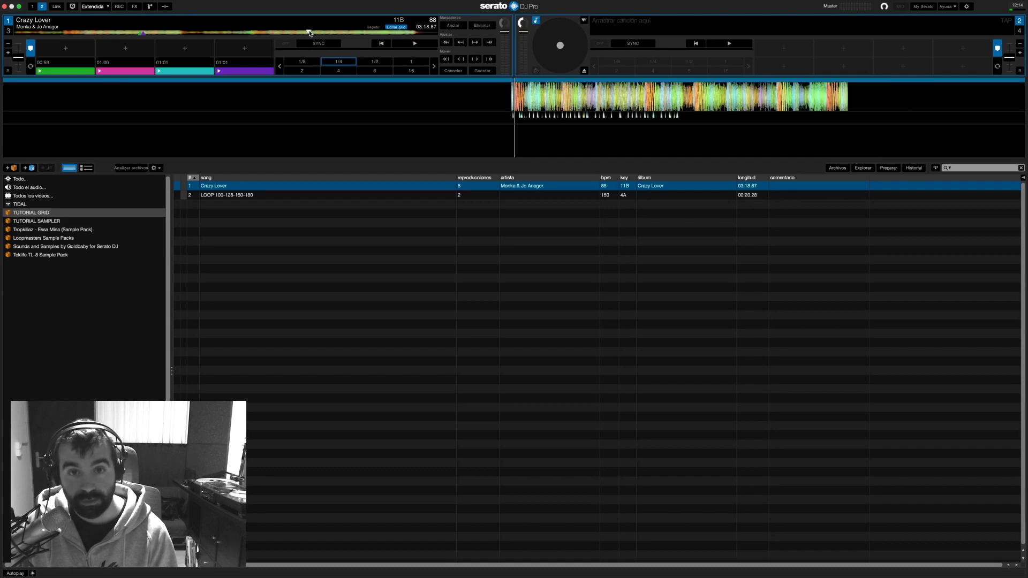
{"action": "left_click", "coordinate": [415, 45]}
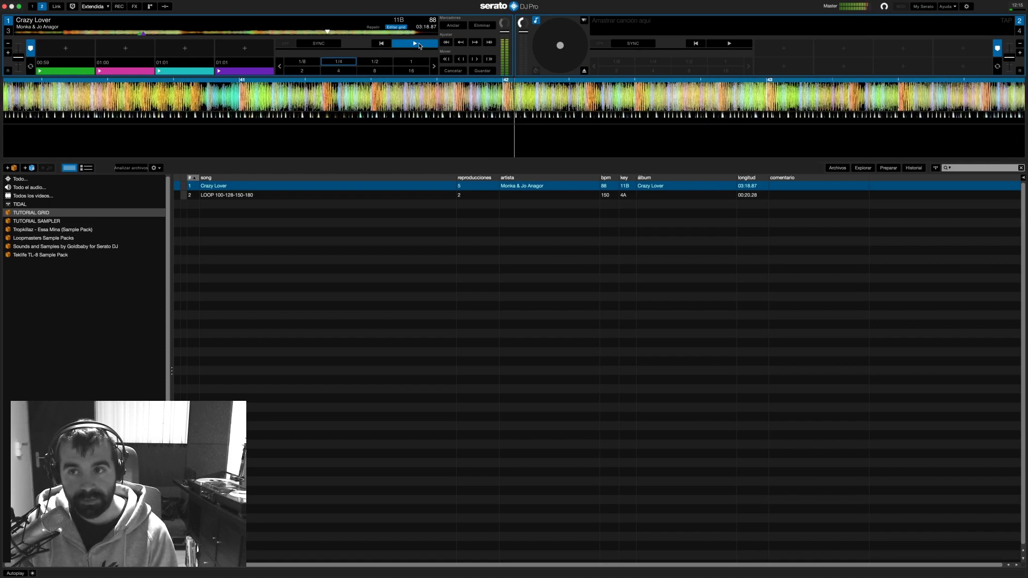
{"action": "left_click", "coordinate": [419, 46]}
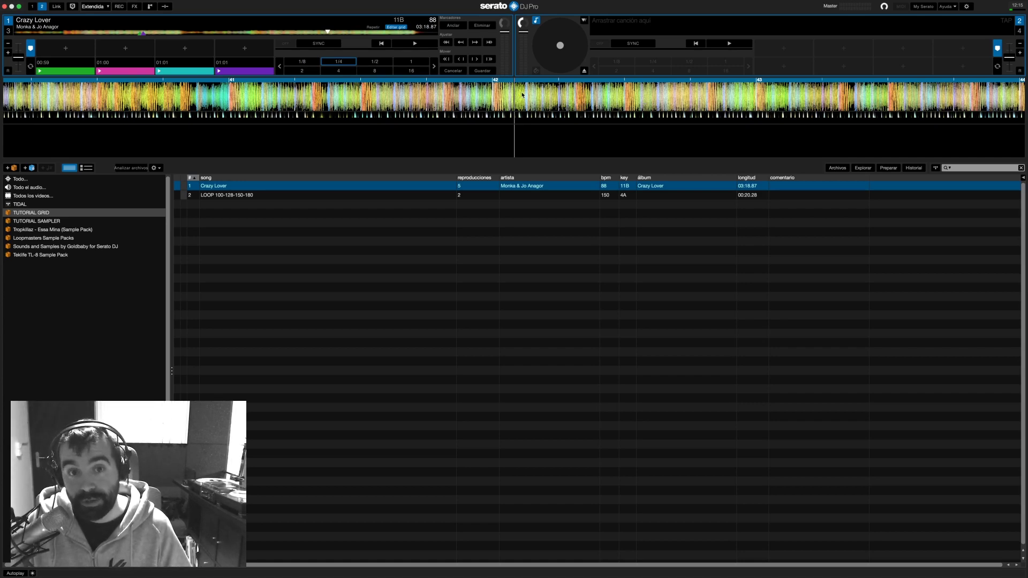
Return to the section around the new downbeat marker and scrub the waveform near bar 1
{"action": "left_click", "coordinate": [109, 32]}
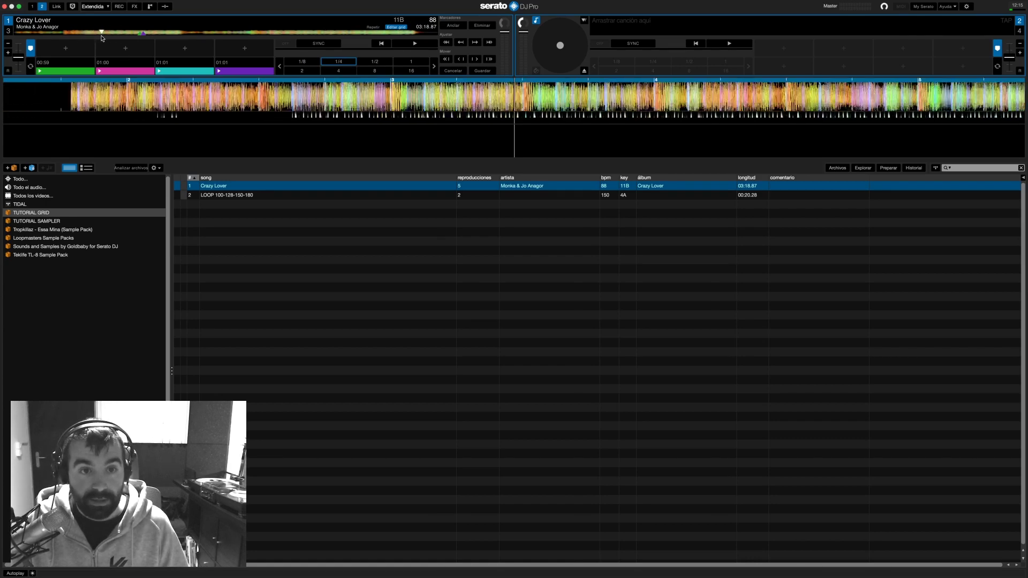
{"action": "left_click", "coordinate": [89, 33]}
{"action": "left_click", "coordinate": [100, 34]}
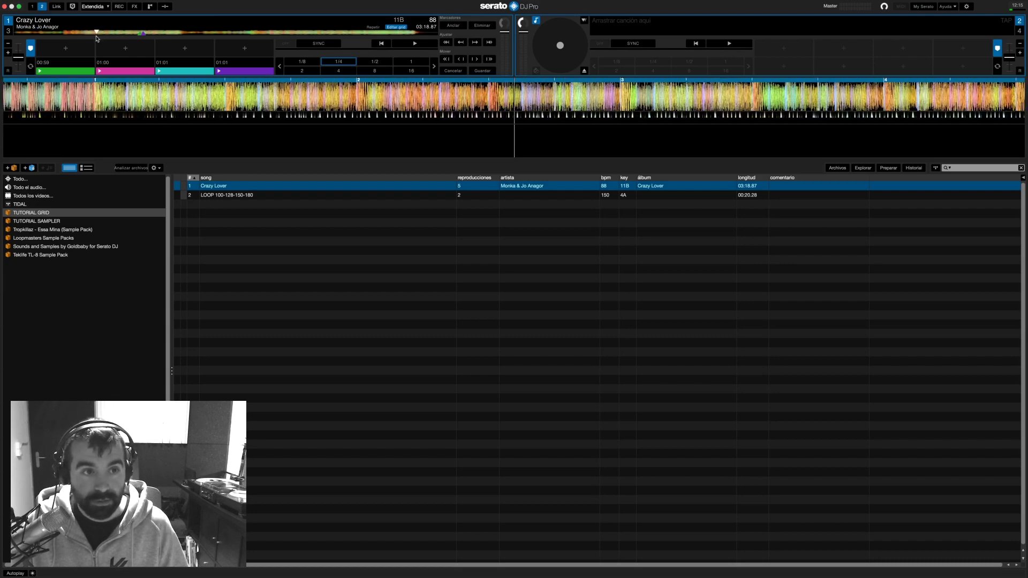
{"action": "left_click", "coordinate": [92, 34]}
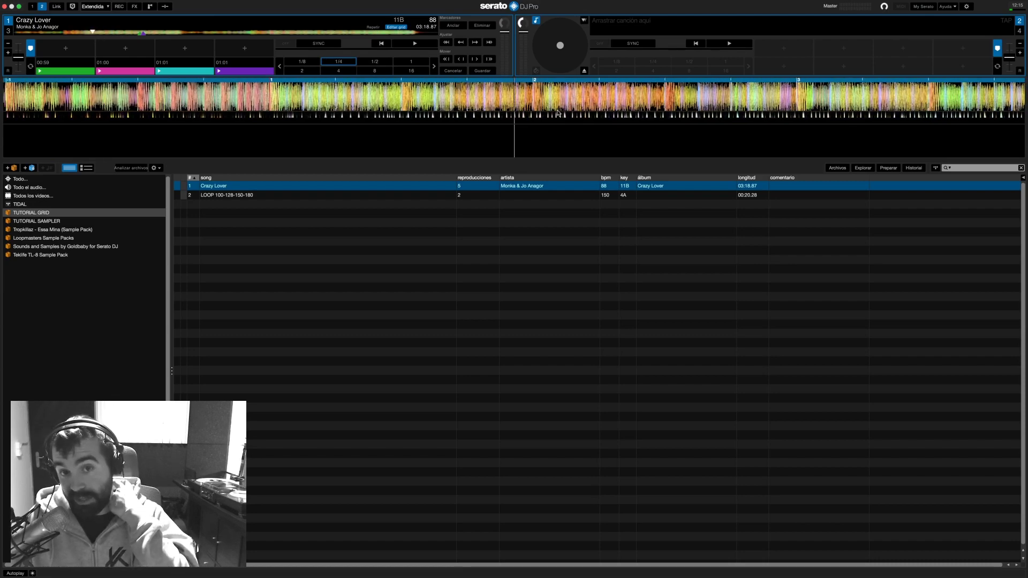
{"action": "left_click_drag", "start_coordinate": [271, 99], "coordinate": [468, 103]}
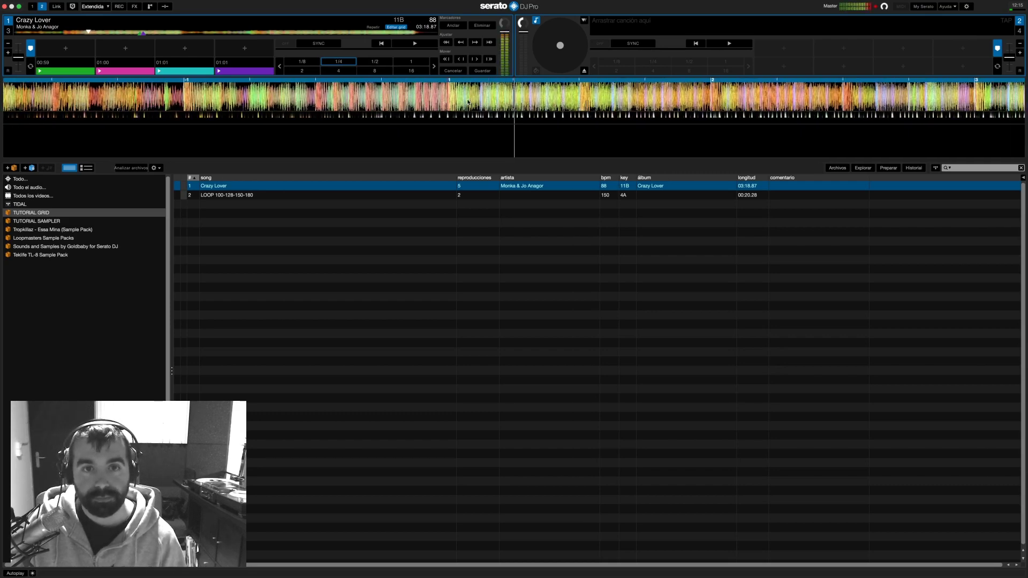
Narrow the beatgrid spacing on deck 1 to 105 BPM and bring the playhead back to bar 1
{"action": "left_click", "coordinate": [445, 43]}
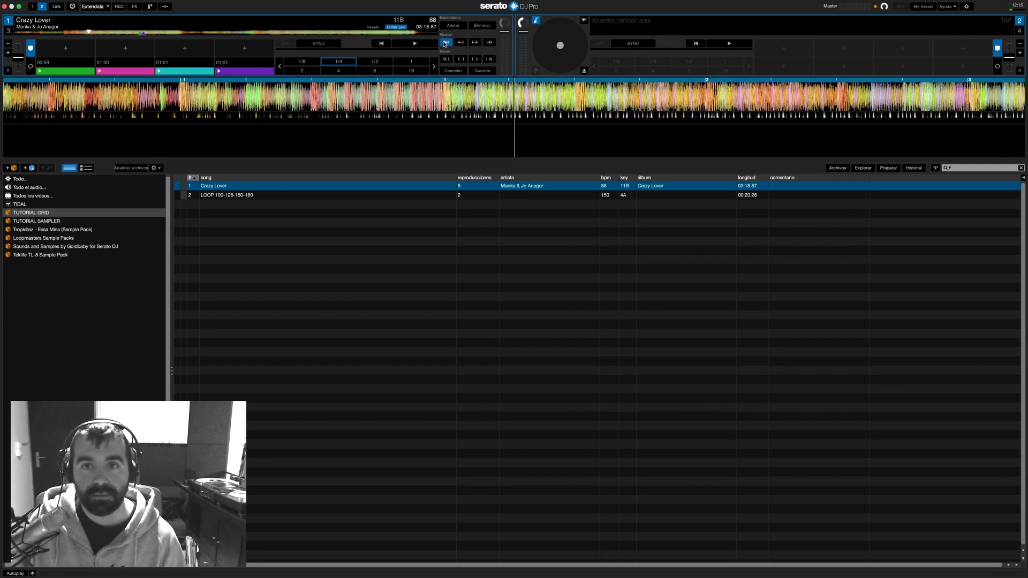
{"action": "left_click_drag", "start_coordinate": [446, 42], "coordinate": [445, 43]}
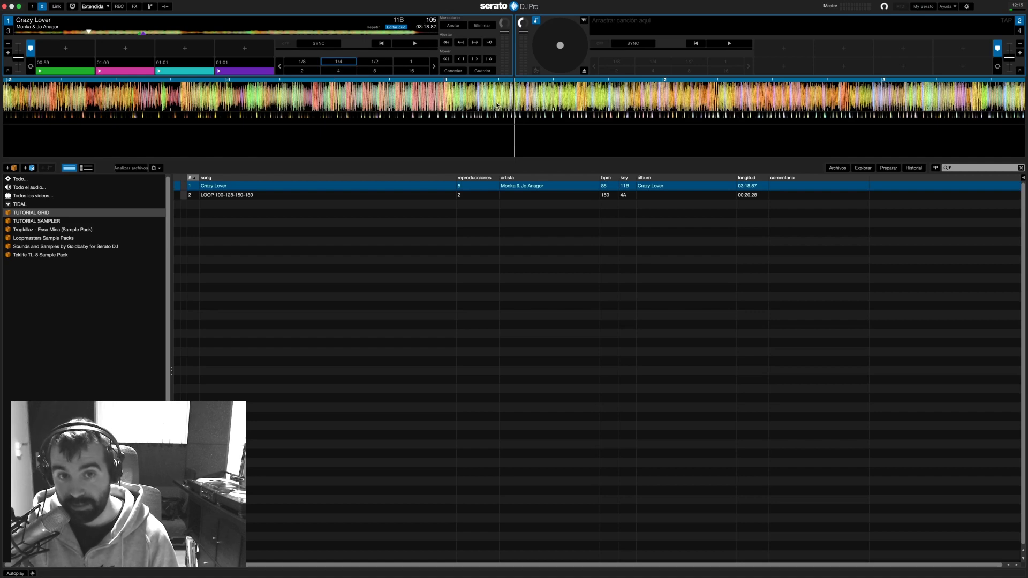
{"action": "left_click_drag", "start_coordinate": [497, 105], "coordinate": [558, 109]}
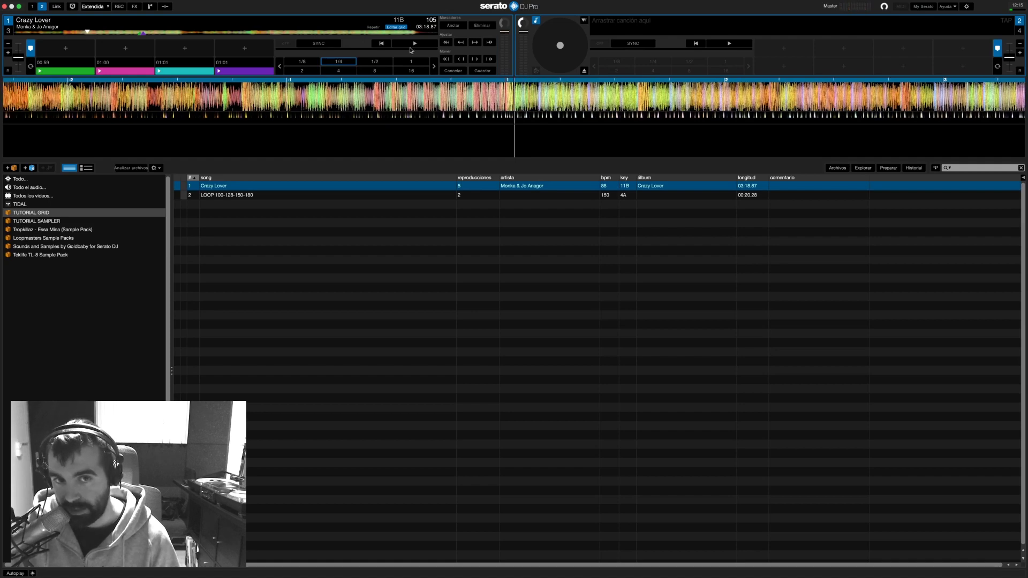
{"action": "left_click_drag", "start_coordinate": [529, 93], "coordinate": [540, 93]}
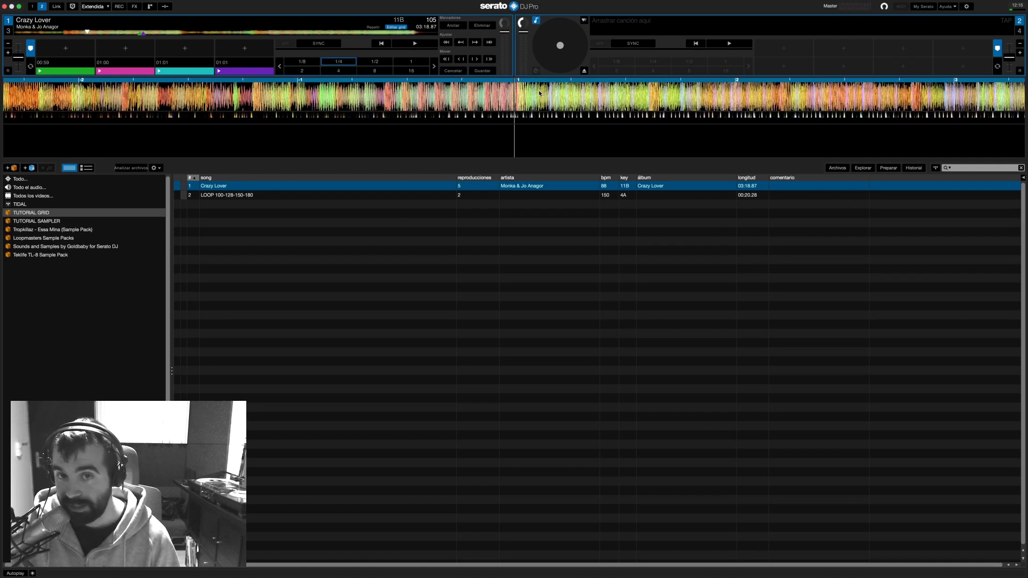
Compare the bar markers with the beats by repeatedly playing and scrubbing the section between bars 1 and 3
{"action": "left_click", "coordinate": [425, 47]}
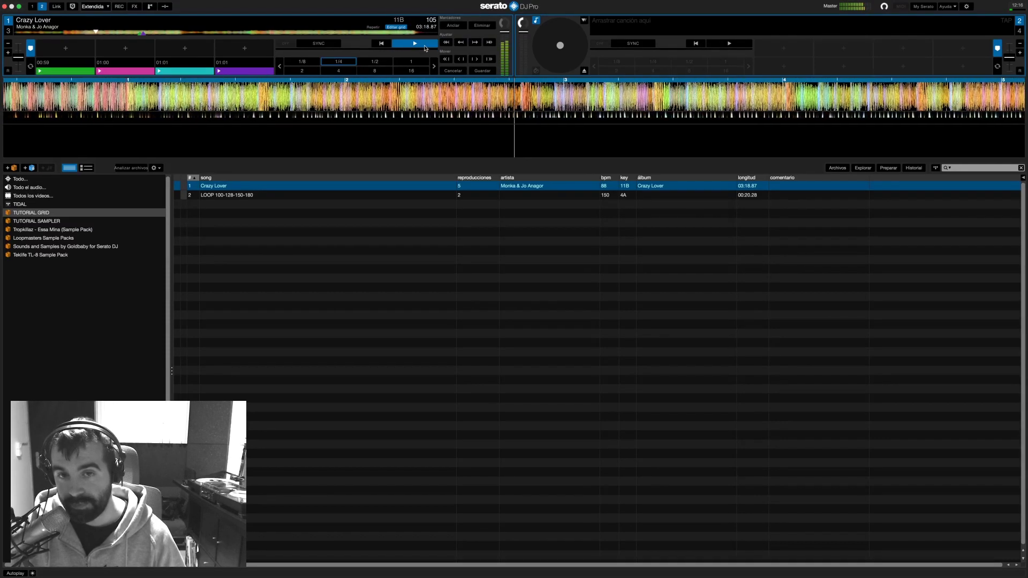
{"action": "left_click", "coordinate": [425, 47]}
{"action": "left_click_drag", "start_coordinate": [385, 111], "coordinate": [569, 117]}
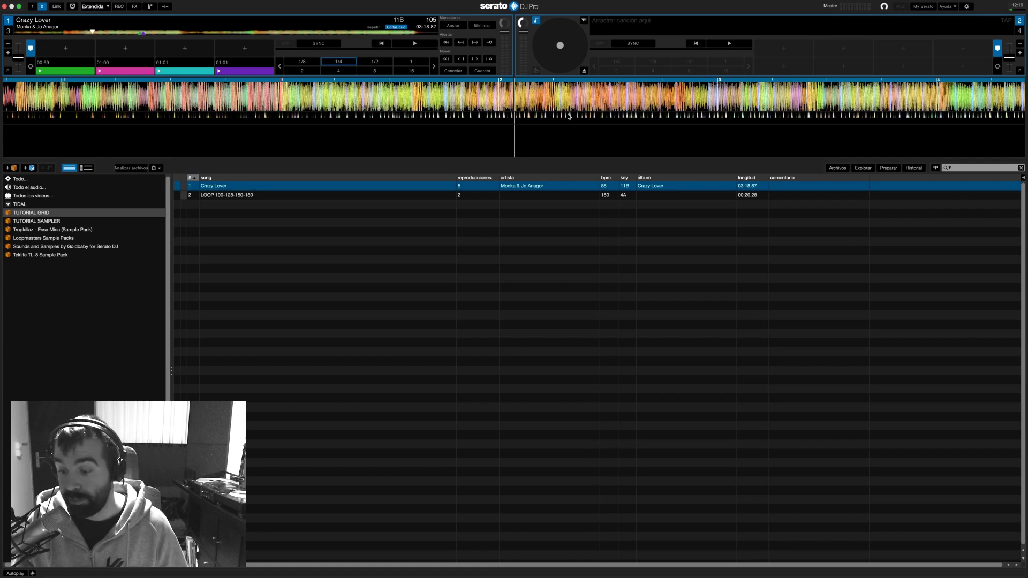
{"action": "left_click_drag", "start_coordinate": [357, 110], "coordinate": [545, 94]}
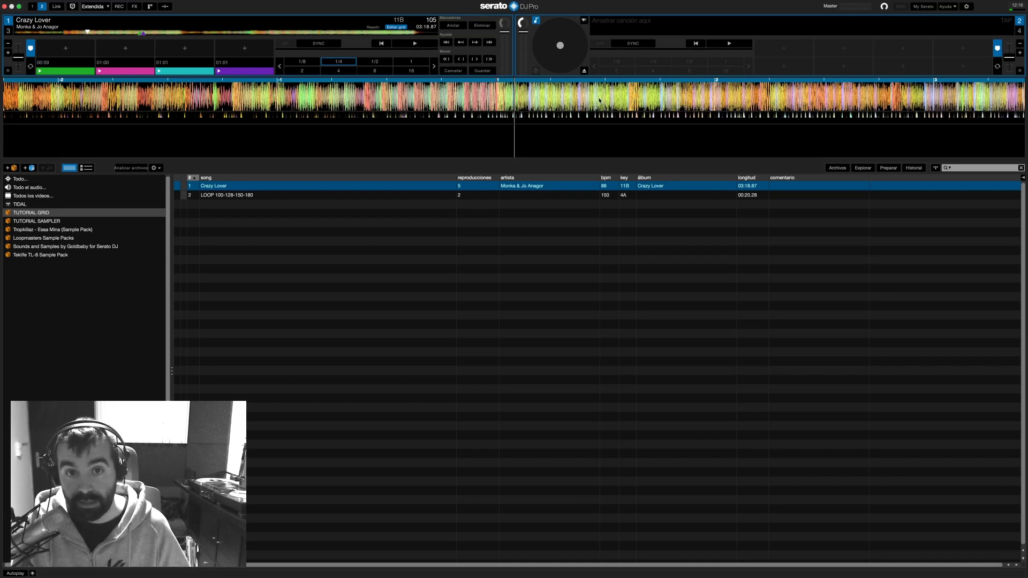
{"action": "scroll", "coordinate": [617, 98], "scroll_direction": "left", "scroll_amount": 2}
{"action": "left_click", "coordinate": [414, 44]}
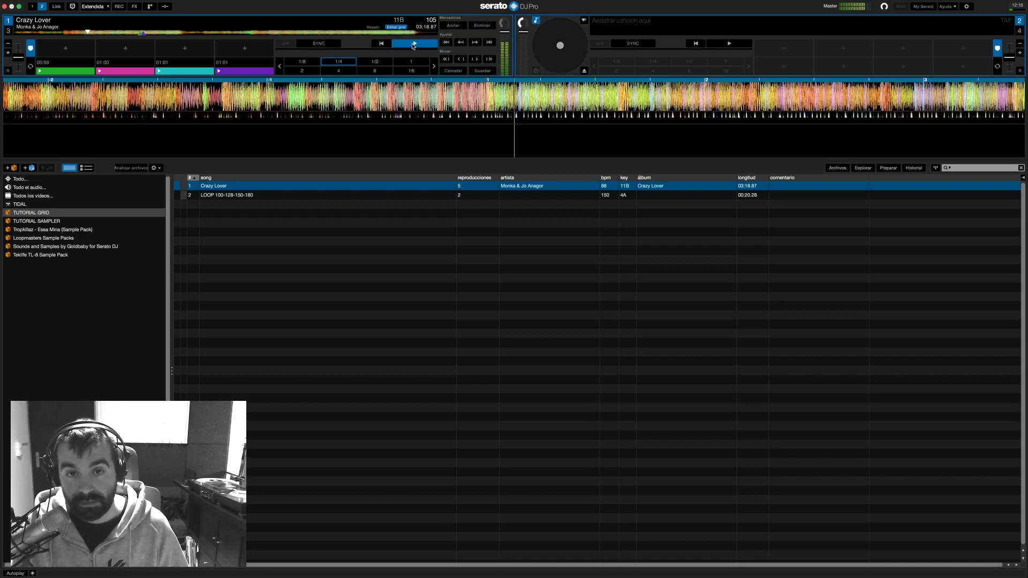
{"action": "left_click", "coordinate": [413, 45]}
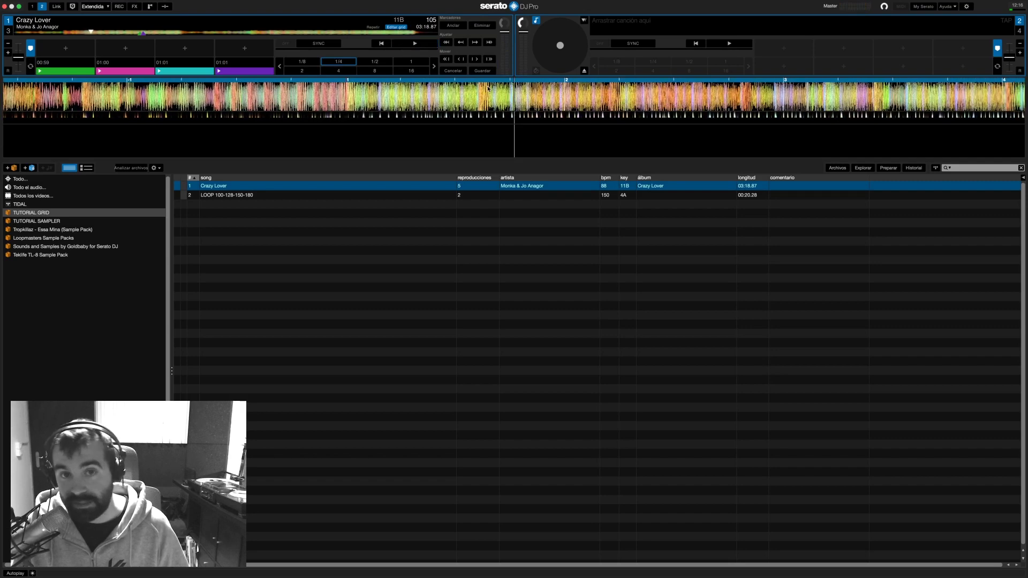
{"action": "scroll", "coordinate": [482, 90], "scroll_direction": "left", "scroll_amount": 4}
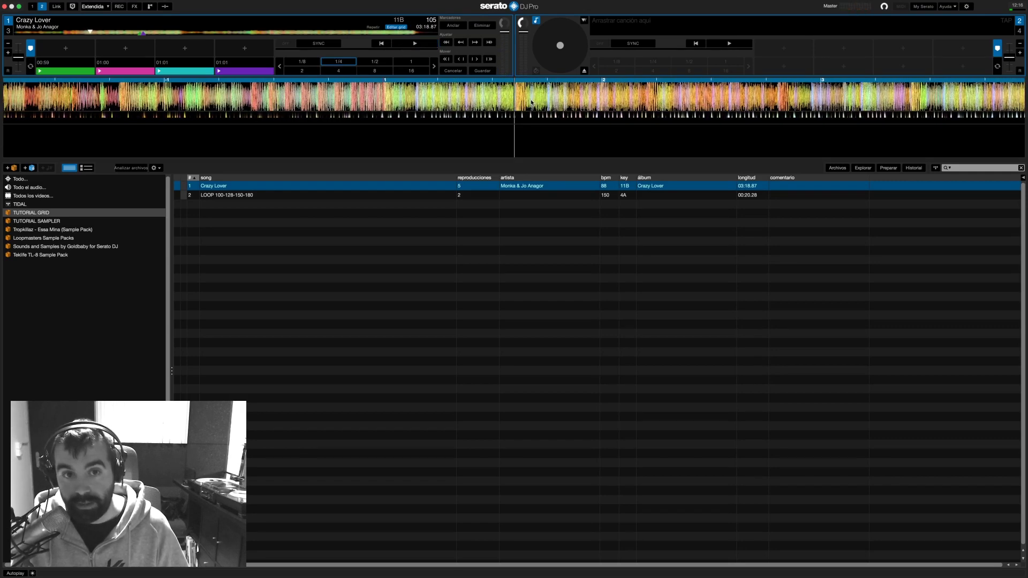
{"action": "scroll", "coordinate": [520, 88], "scroll_direction": "left", "scroll_amount": 12}
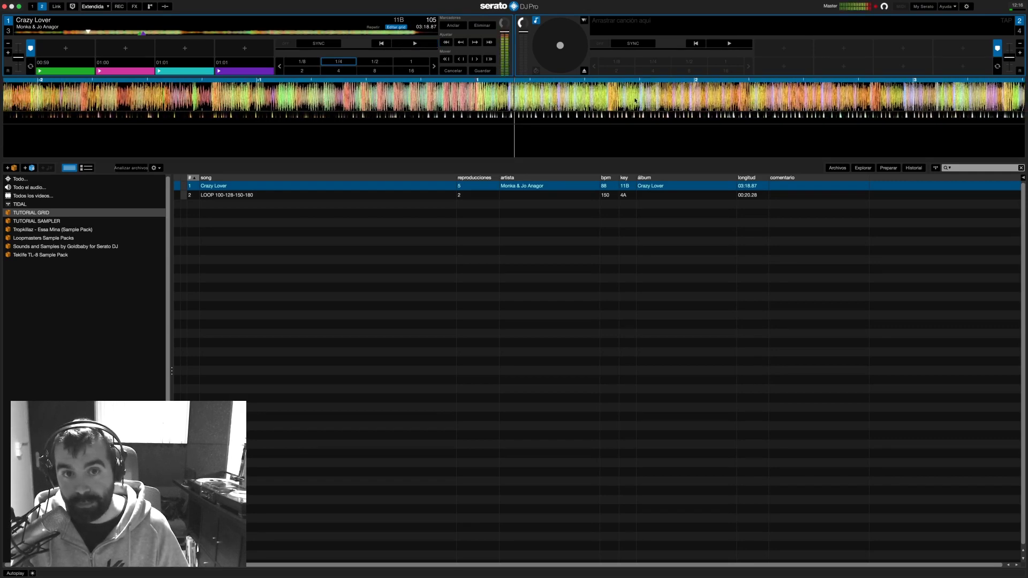
{"action": "left_click", "coordinate": [416, 44]}
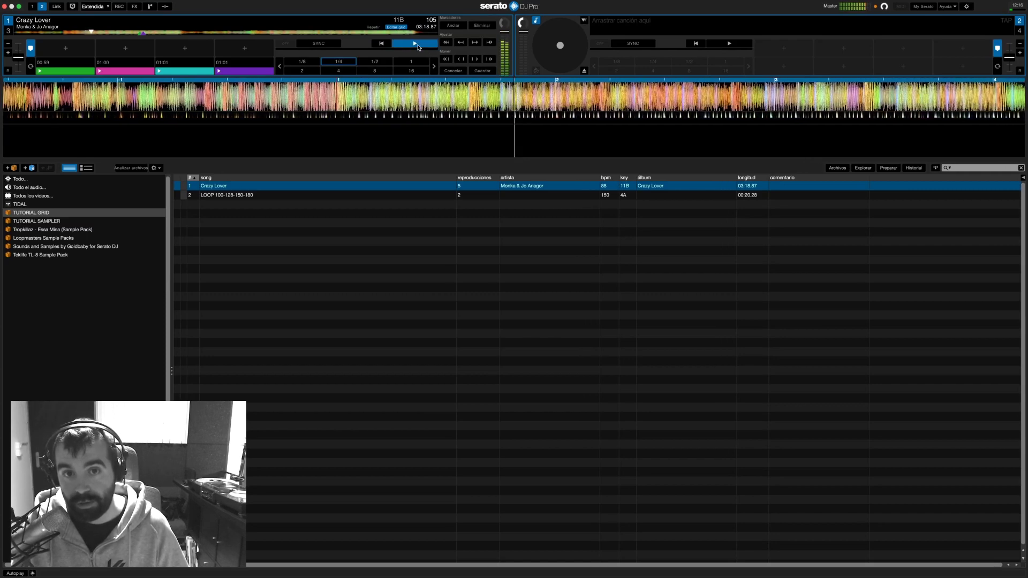
{"action": "left_click", "coordinate": [415, 43]}
{"action": "scroll", "coordinate": [524, 101], "scroll_direction": "left", "scroll_amount": 4}
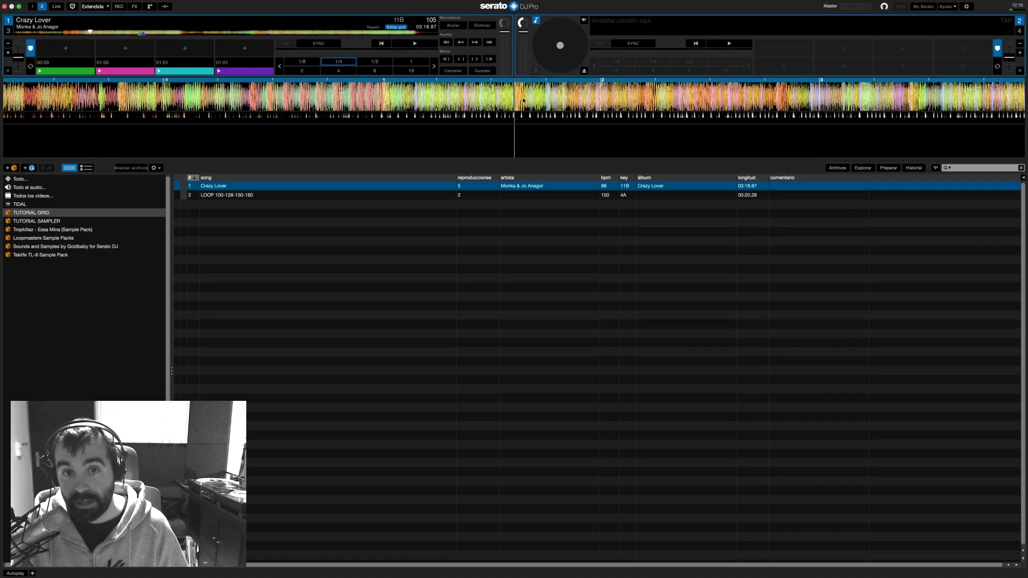
Shift the whole beatgrid earlier and back later in coarse increments, leaving bar 1 on its downbeat
{"action": "left_click", "coordinate": [449, 59]}
{"action": "left_click", "coordinate": [449, 60]}
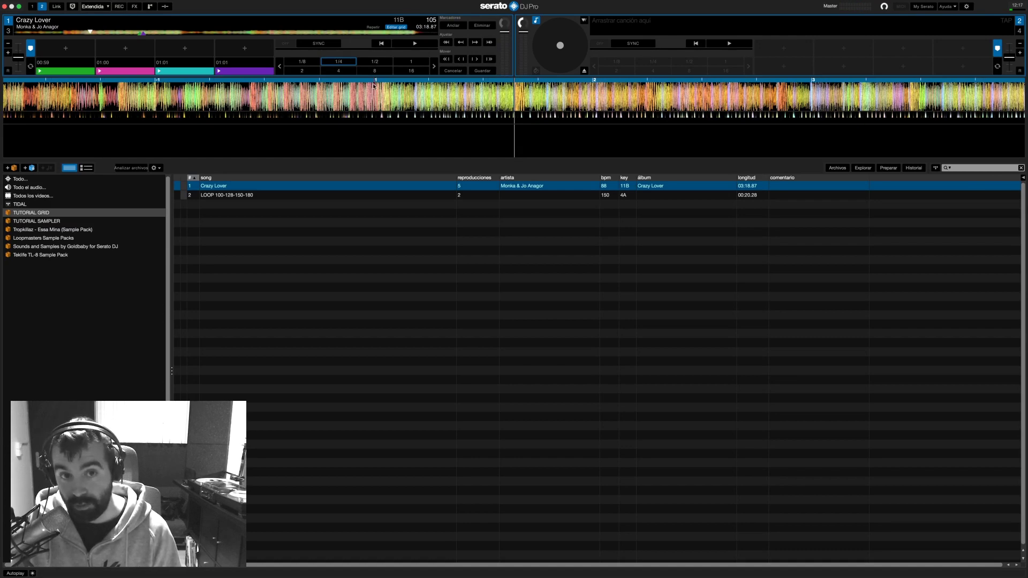
{"action": "left_click", "coordinate": [489, 59]}
{"action": "left_click", "coordinate": [490, 59]}
{"action": "left_click", "coordinate": [489, 59]}
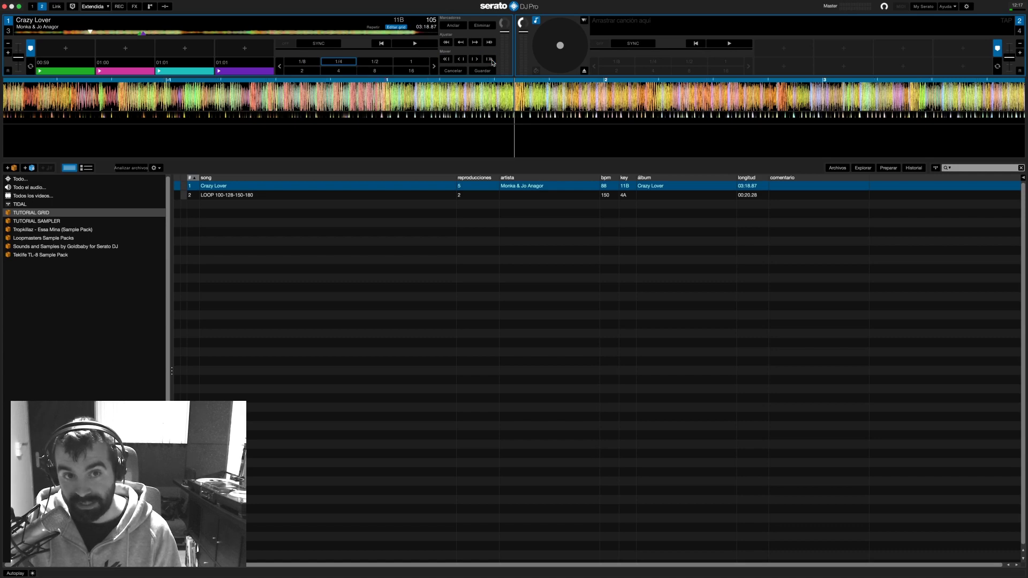
{"action": "left_click", "coordinate": [489, 59]}
{"action": "left_click", "coordinate": [451, 59]}
Play and scrub past bar 1 to place the playhead on the next strong downbeat in the waveform
{"action": "key", "text": "space"}
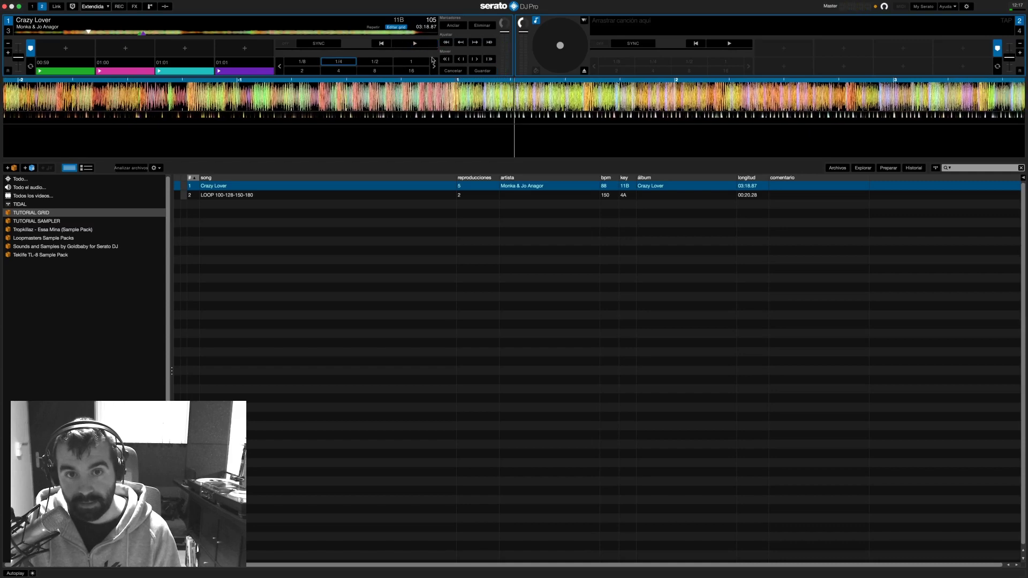
{"action": "key", "text": "space"}
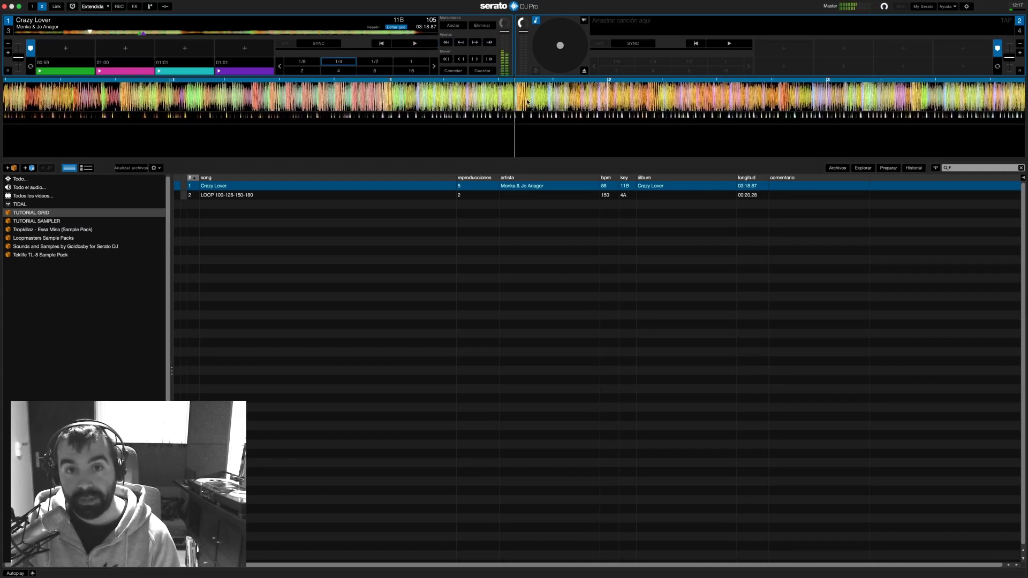
{"action": "left_click_drag", "start_coordinate": [528, 102], "coordinate": [526, 103]}
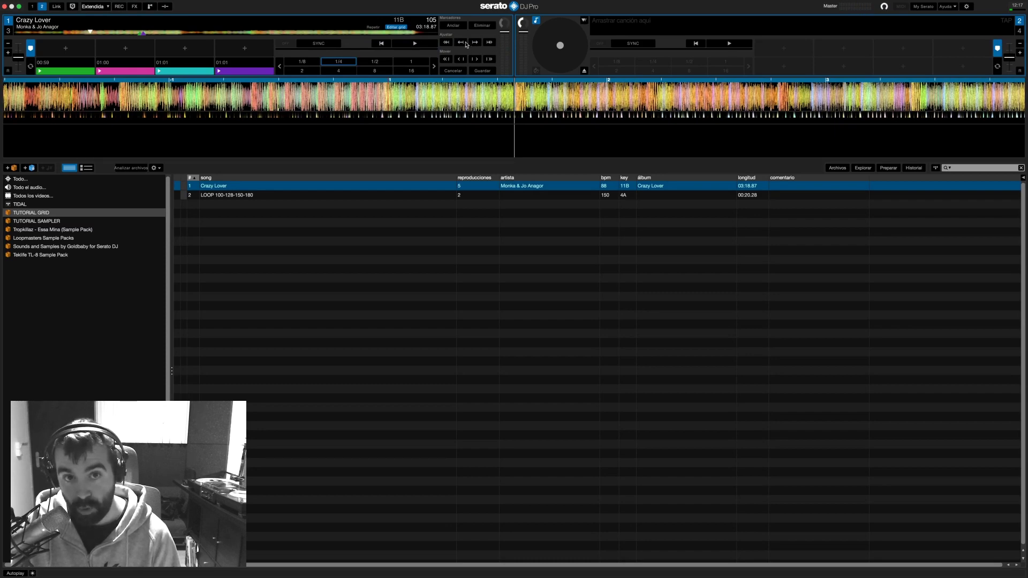
Narrow the beatgrid spacing in coarse increments to 179 BPM, pulling bar 2 toward the downbeat at the playhead
{"action": "left_click", "coordinate": [447, 43]}
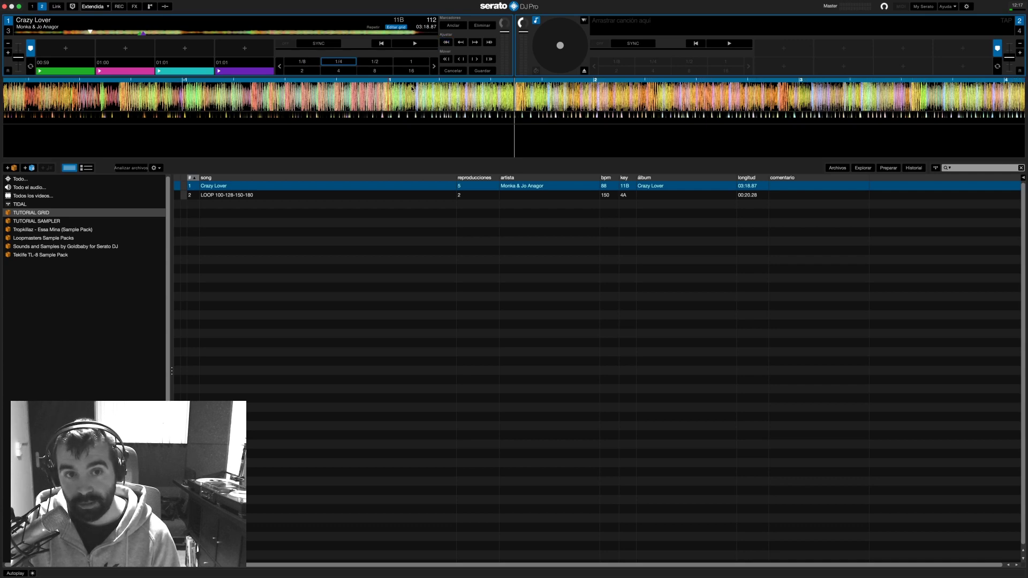
{"action": "left_click", "coordinate": [448, 43]}
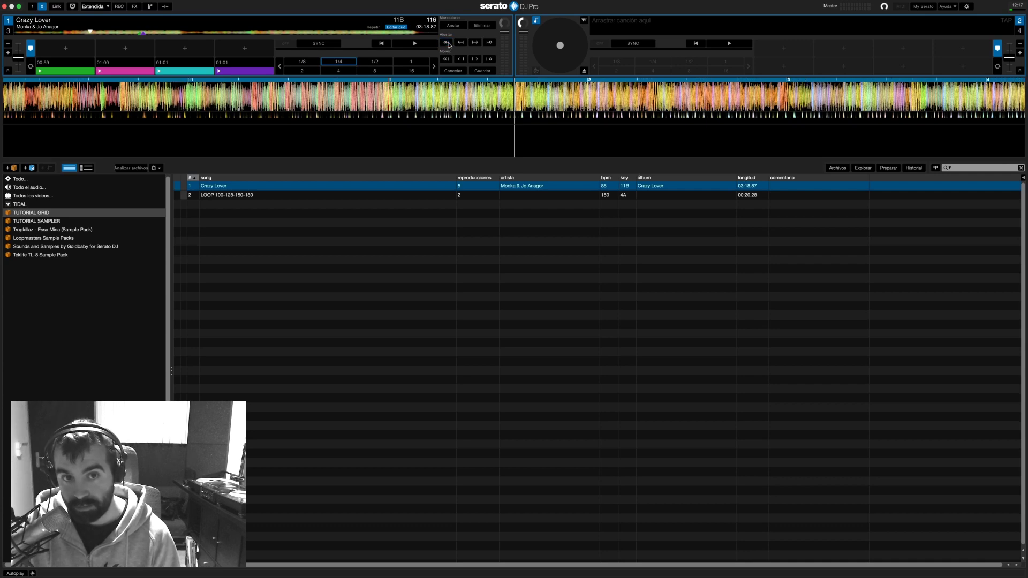
{"action": "left_click", "coordinate": [448, 43]}
{"action": "left_click", "coordinate": [448, 45]}
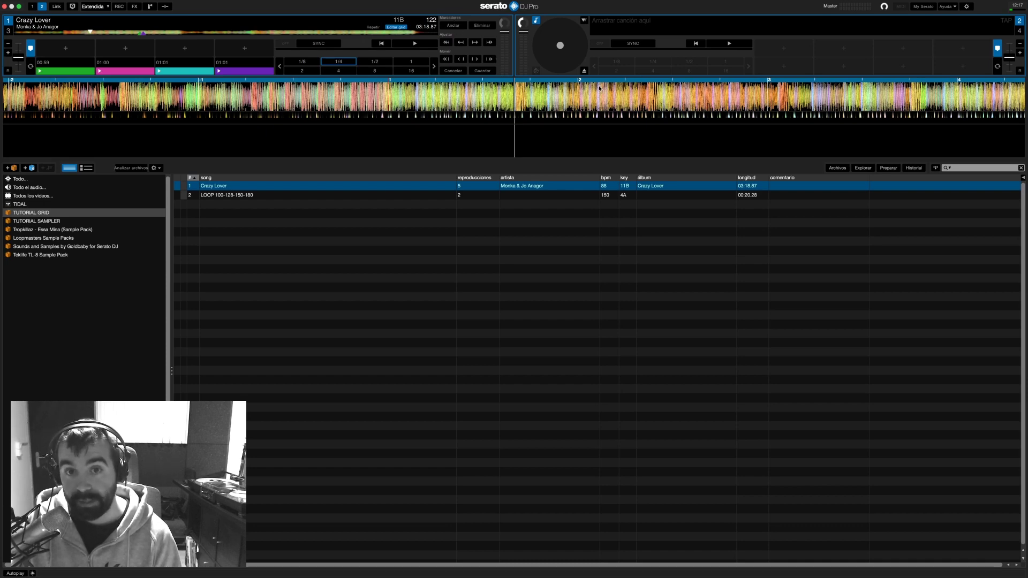
{"action": "left_click", "coordinate": [445, 43]}
{"action": "left_click", "coordinate": [445, 43]}
{"action": "left_click", "coordinate": [445, 43]}
{"action": "left_click", "coordinate": [444, 43]}
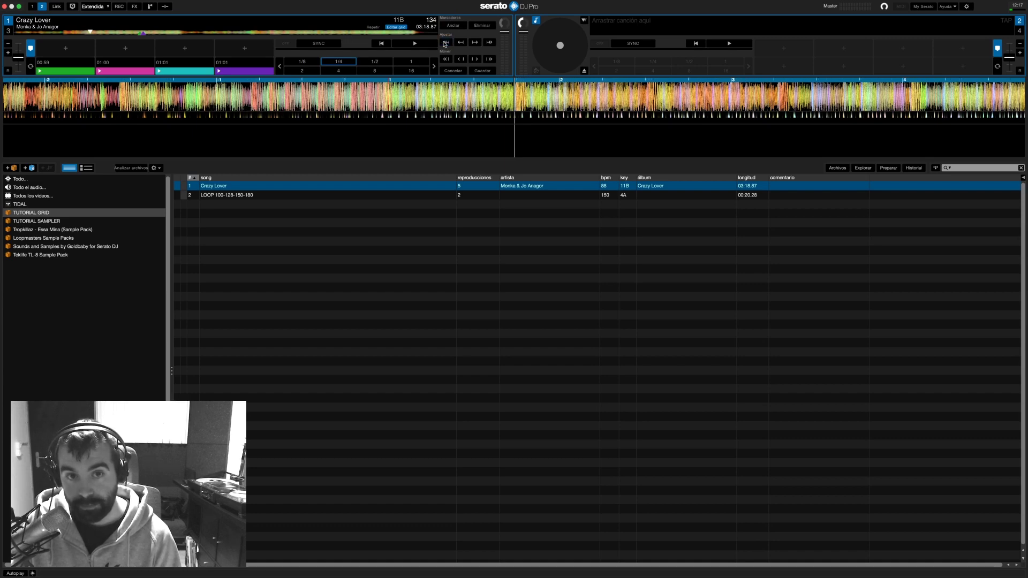
{"action": "left_click", "coordinate": [444, 43]}
{"action": "left_click", "coordinate": [445, 43]}
{"action": "left_click", "coordinate": [444, 43]}
{"action": "left_click", "coordinate": [444, 43]}
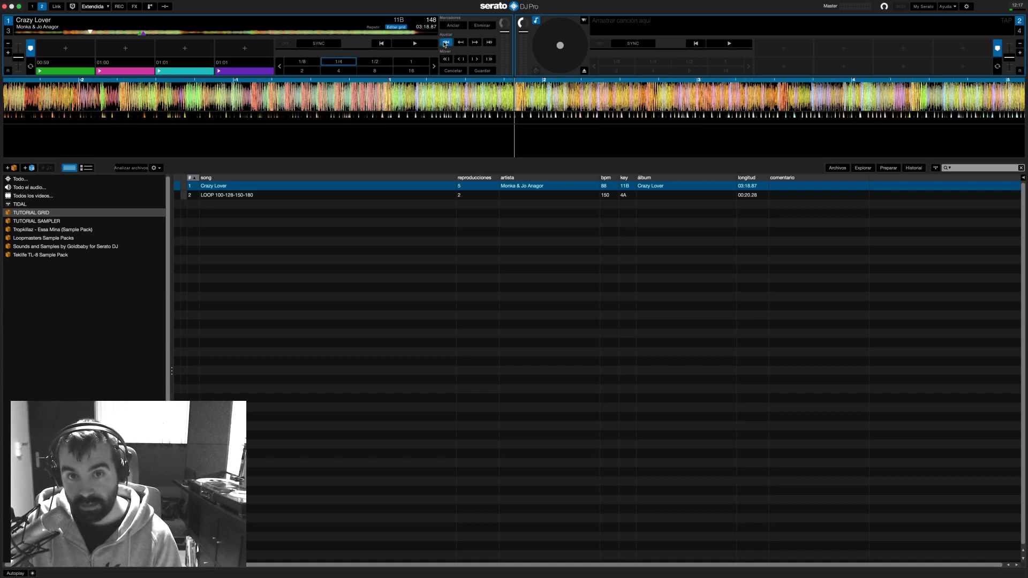
{"action": "left_click", "coordinate": [444, 43]}
{"action": "left_click", "coordinate": [445, 42]}
{"action": "left_click", "coordinate": [444, 43]}
{"action": "left_click", "coordinate": [445, 43]}
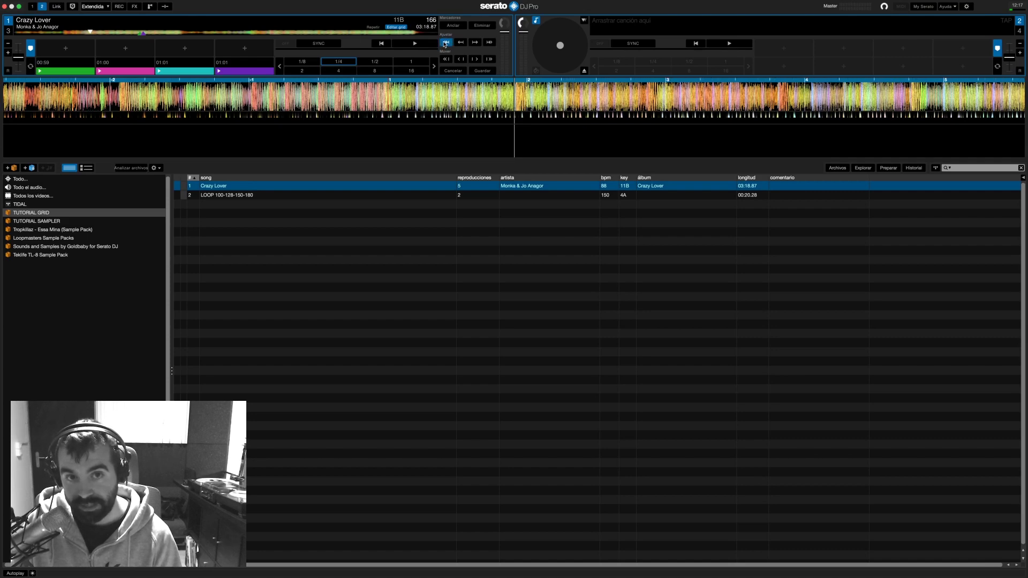
{"action": "left_click", "coordinate": [445, 43]}
{"action": "left_click", "coordinate": [445, 43]}
{"action": "left_click", "coordinate": [445, 43]}
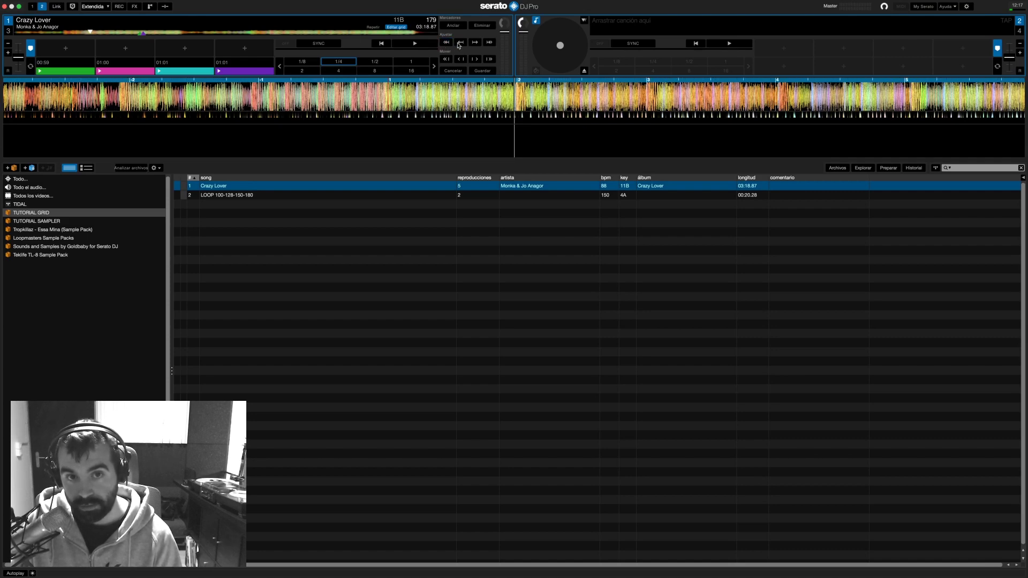
Fine-tune the beatgrid spacing to 181 BPM so that bar 2 lines up with the downbeat at the playhead
{"action": "left_click", "coordinate": [459, 43]}
{"action": "left_click", "coordinate": [459, 43]}
{"action": "left_click", "coordinate": [459, 43]}
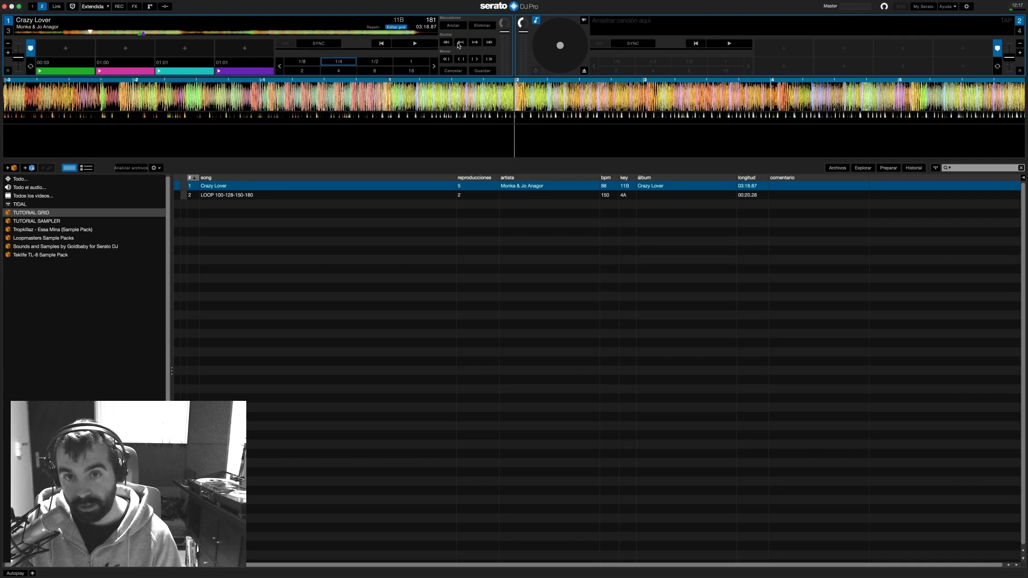
{"action": "left_click", "coordinate": [460, 43]}
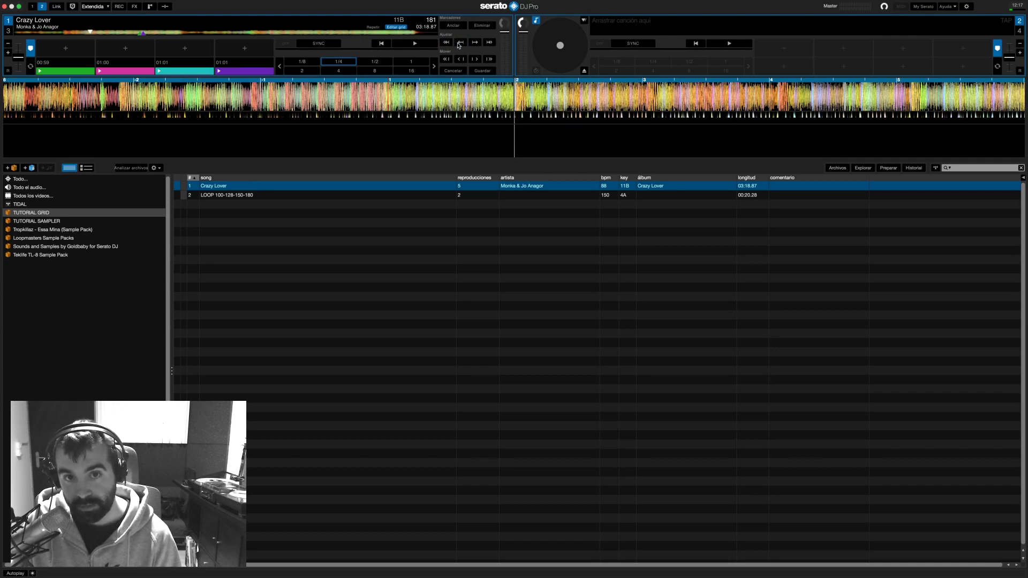
{"action": "left_click", "coordinate": [475, 43]}
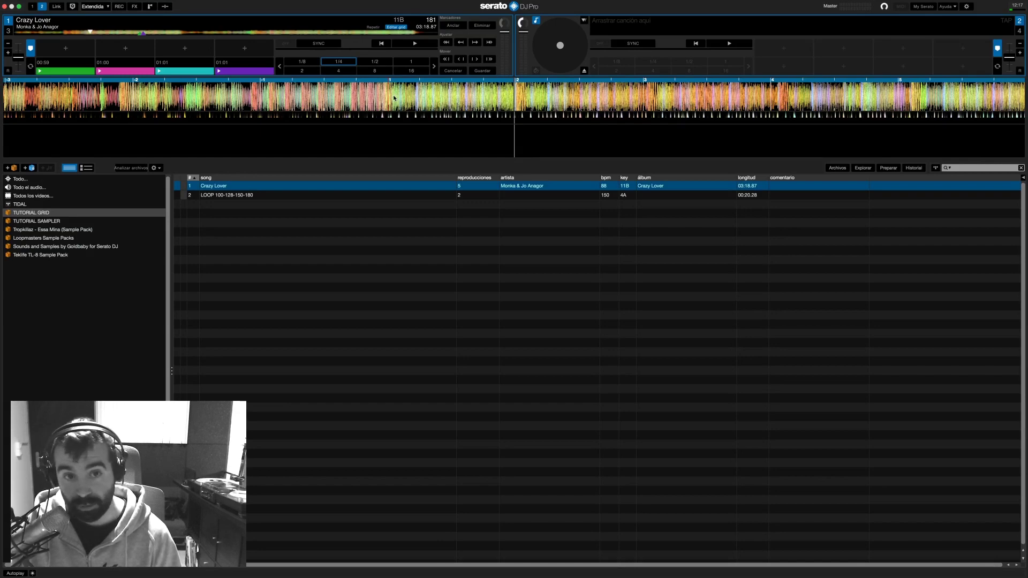
Check the 181 BPM grid against the beats by playing and scrubbing between bar 1 and bar 4
{"action": "left_click", "coordinate": [414, 43]}
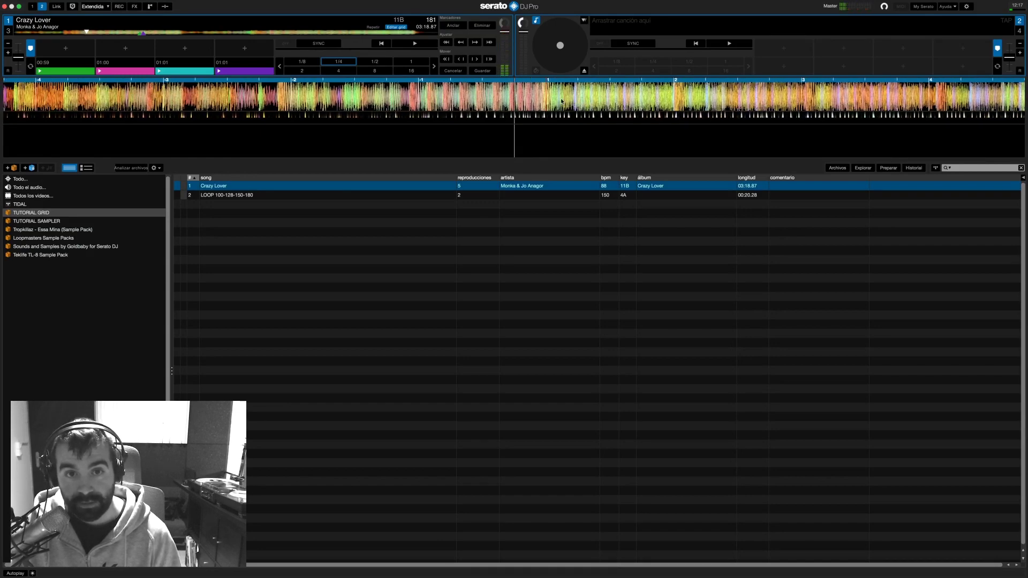
{"action": "left_click", "coordinate": [414, 43]}
{"action": "left_click", "coordinate": [414, 43]}
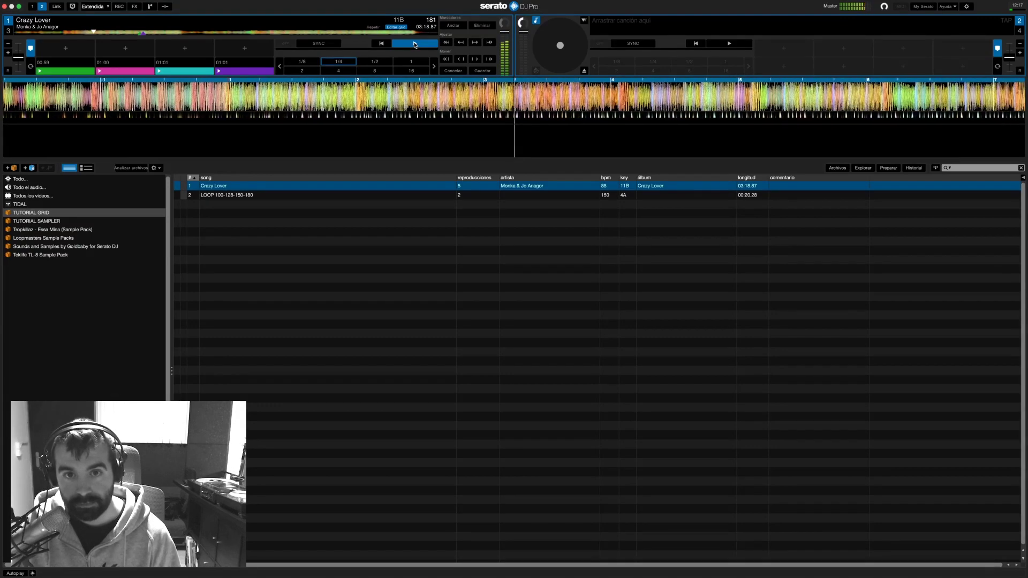
{"action": "left_click", "coordinate": [415, 43]}
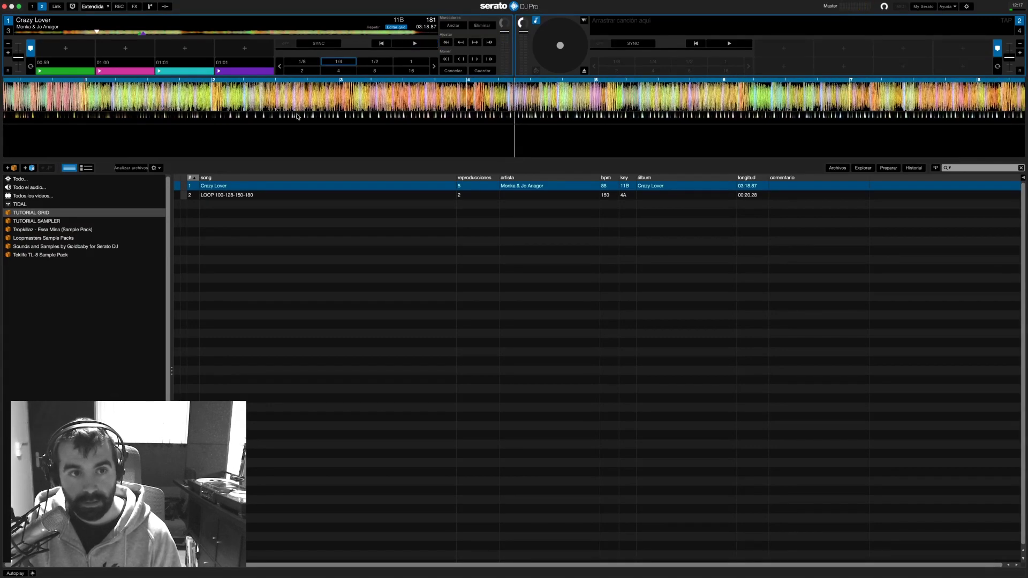
{"action": "left_click_drag", "start_coordinate": [285, 101], "coordinate": [629, 102]}
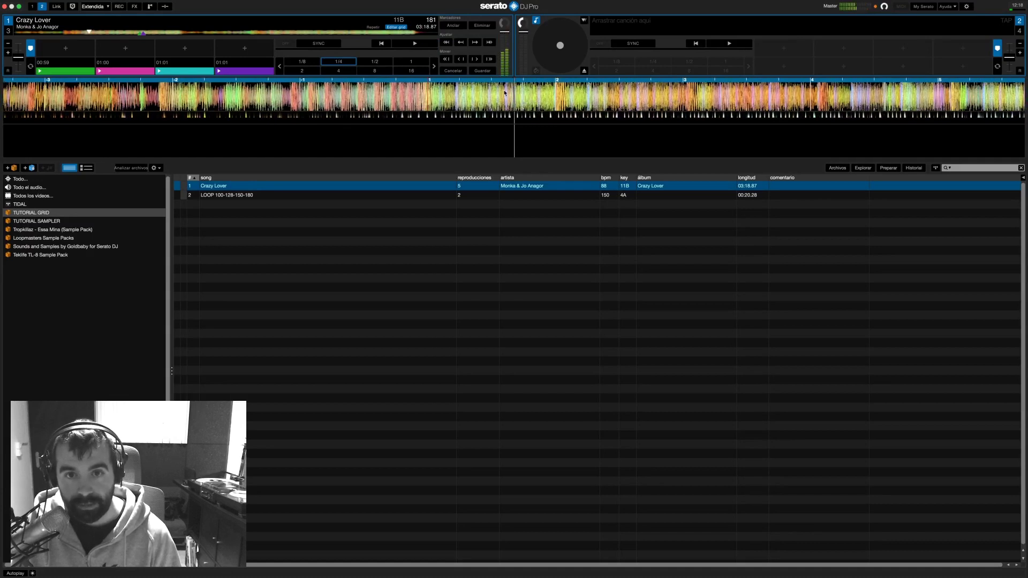
{"action": "left_click", "coordinate": [421, 44]}
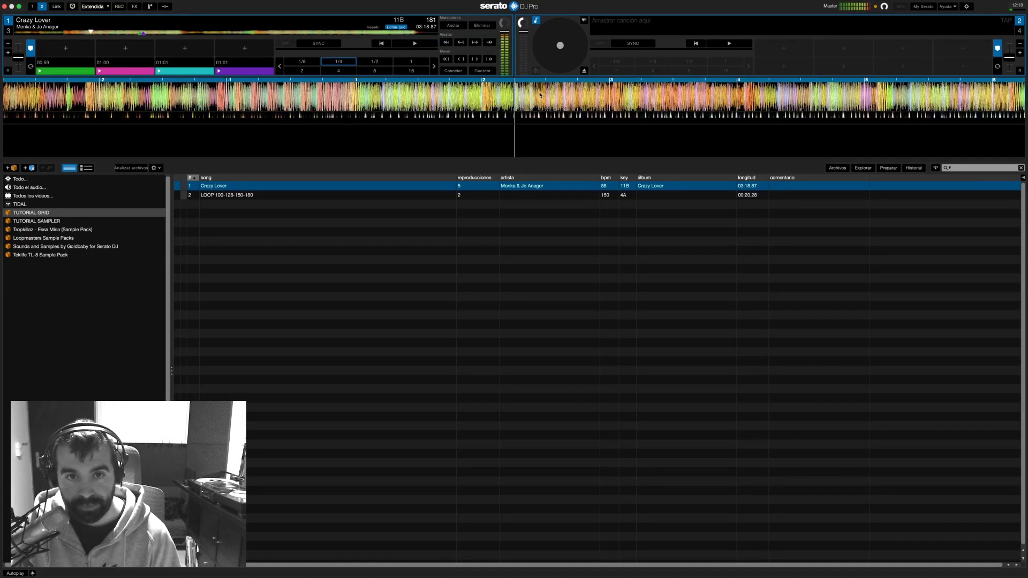
{"action": "left_click", "coordinate": [421, 45]}
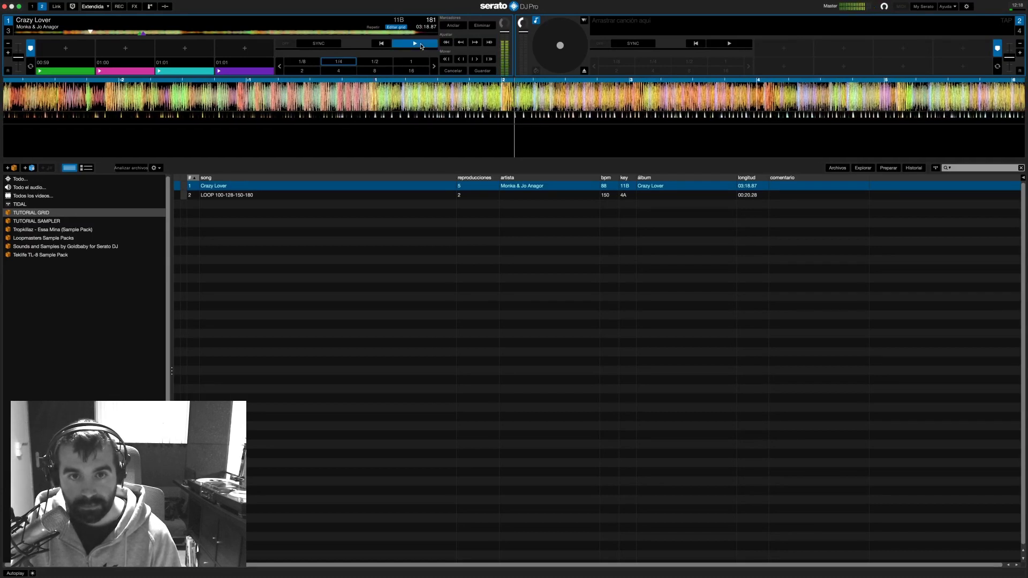
{"action": "left_click", "coordinate": [421, 44]}
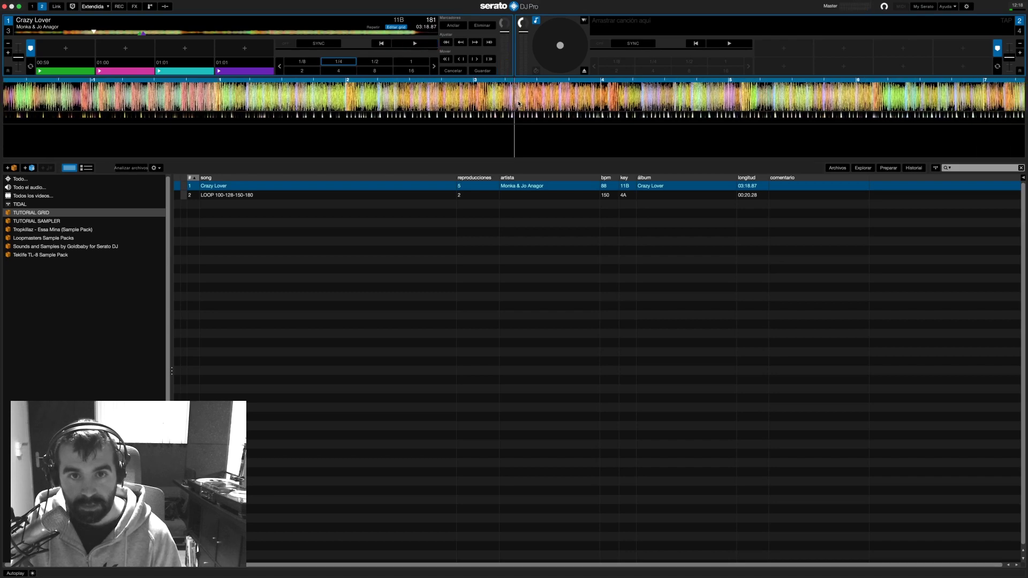
Widen Crazy Lover's beatgrid spacing to 175 BPM so that the bars from bar 3 onward line up with the strong downbeats
{"action": "left_click_drag", "start_coordinate": [528, 103], "coordinate": [538, 104]}
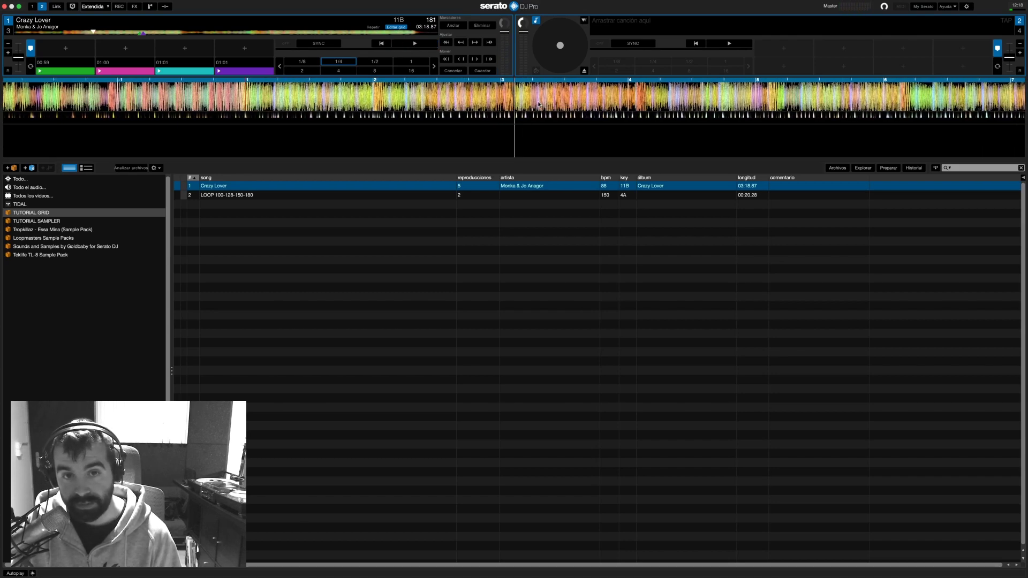
{"action": "left_click", "coordinate": [488, 44]}
{"action": "left_click", "coordinate": [488, 45]}
{"action": "left_click", "coordinate": [488, 45]}
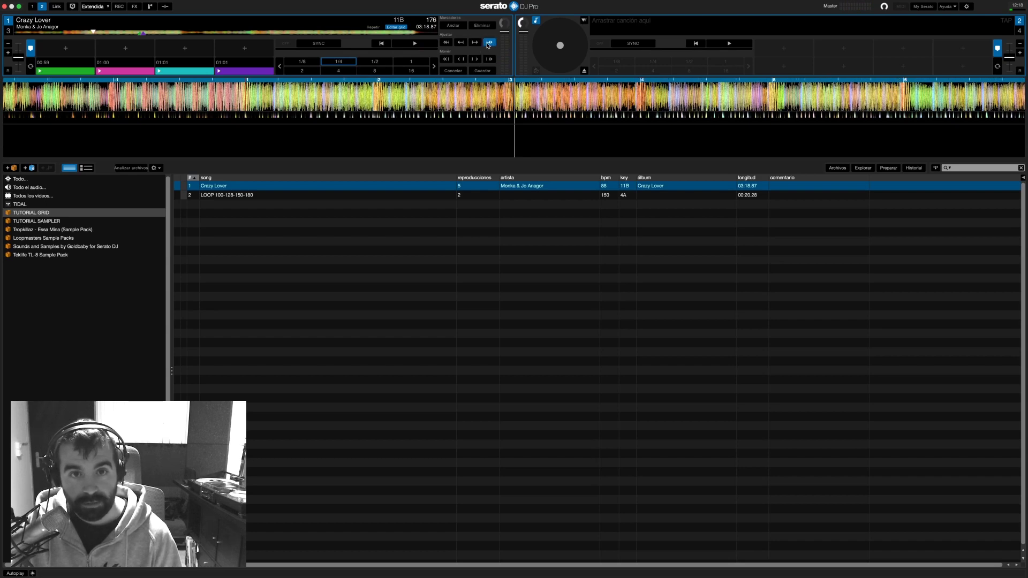
{"action": "left_click", "coordinate": [447, 44]}
{"action": "left_click", "coordinate": [447, 44]}
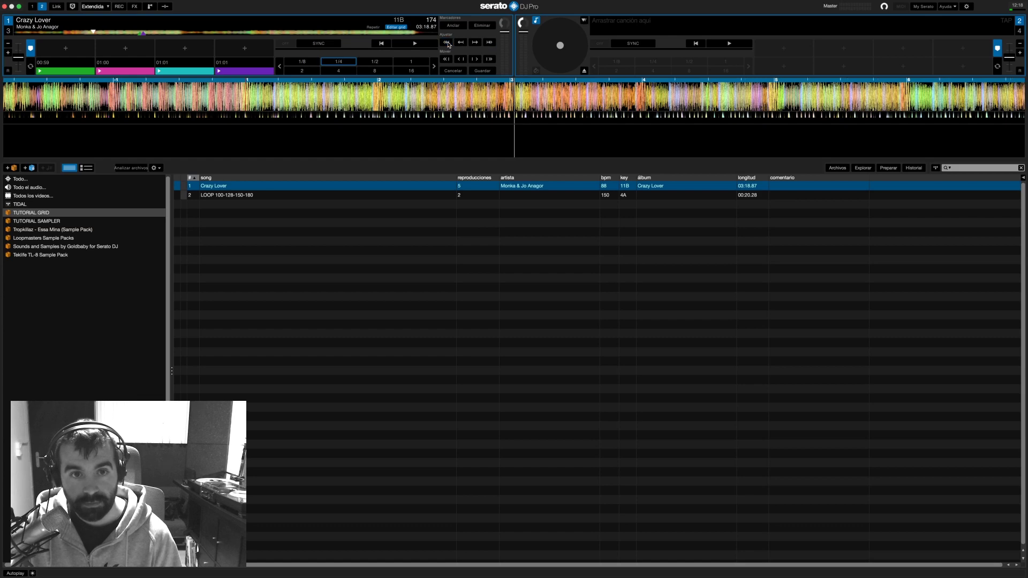
{"action": "left_click", "coordinate": [448, 44]}
{"action": "left_click", "coordinate": [448, 44]}
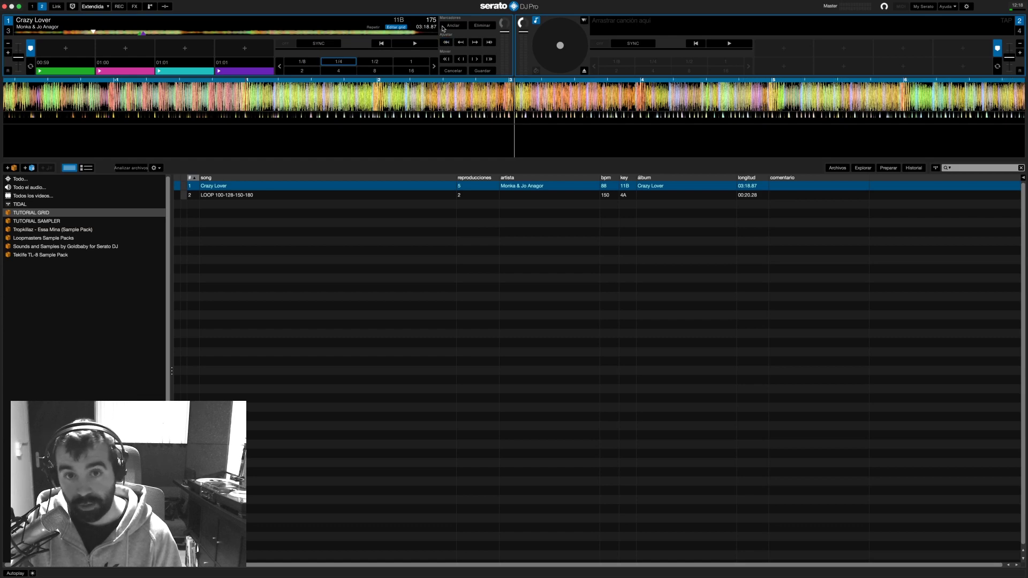
Check the 175 BPM grid against the beats by playing Crazy Lover from bar 1 to about bar 8
{"action": "left_click_drag", "start_coordinate": [358, 97], "coordinate": [527, 85]}
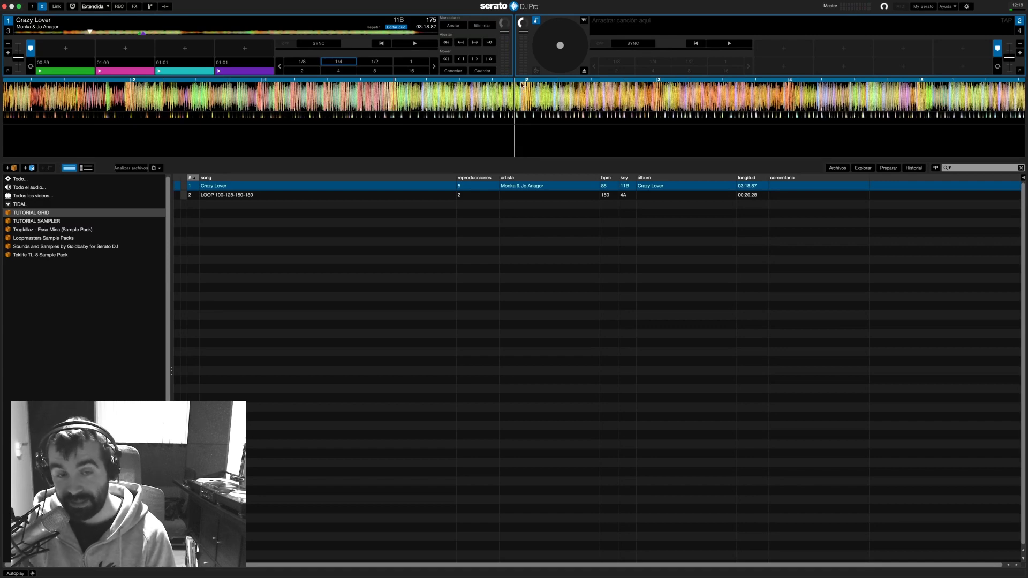
{"action": "left_click_drag", "start_coordinate": [531, 93], "coordinate": [621, 91]}
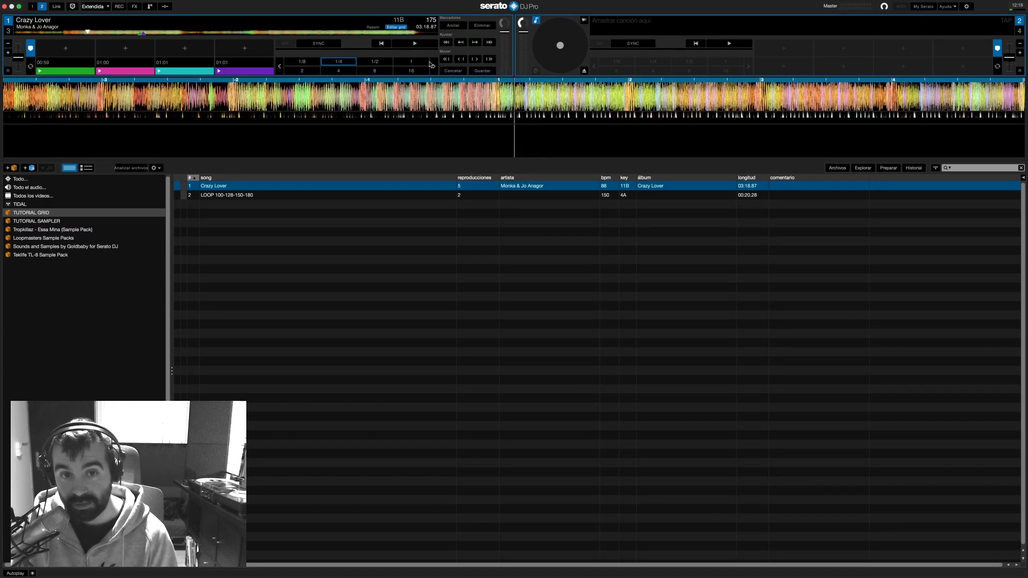
{"action": "left_click", "coordinate": [416, 44]}
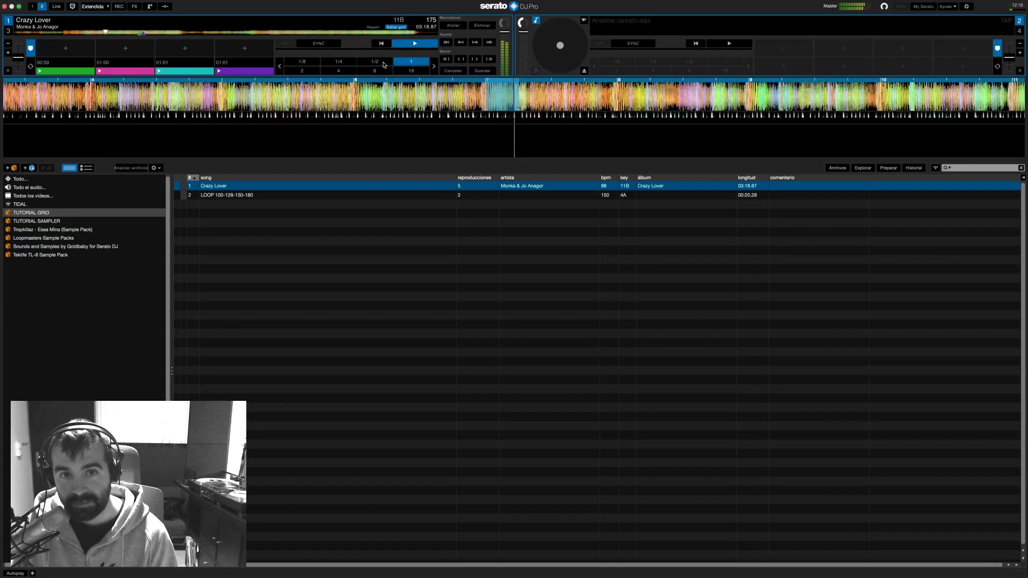
{"action": "left_click", "coordinate": [299, 61]}
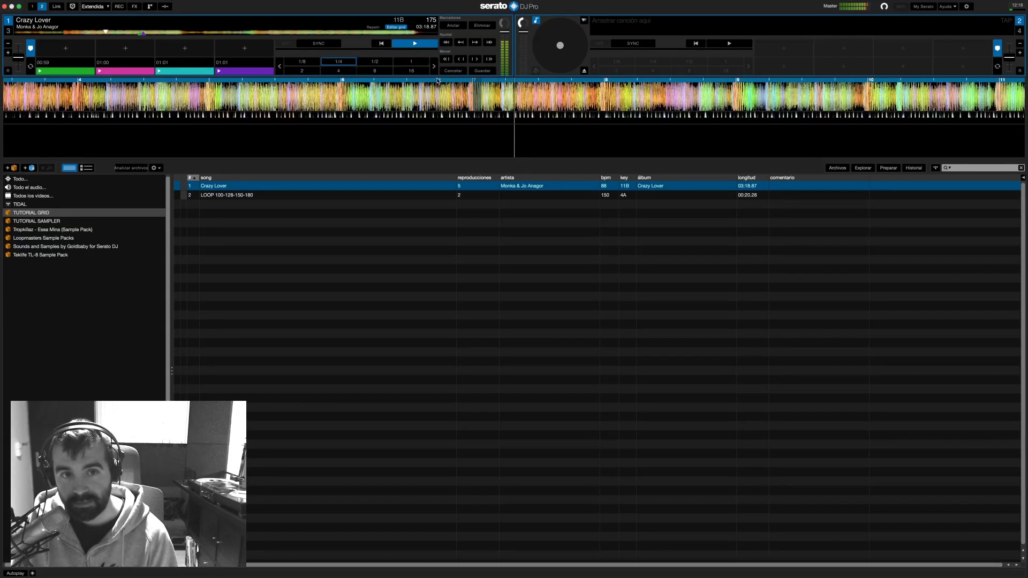
{"action": "left_click", "coordinate": [414, 45]}
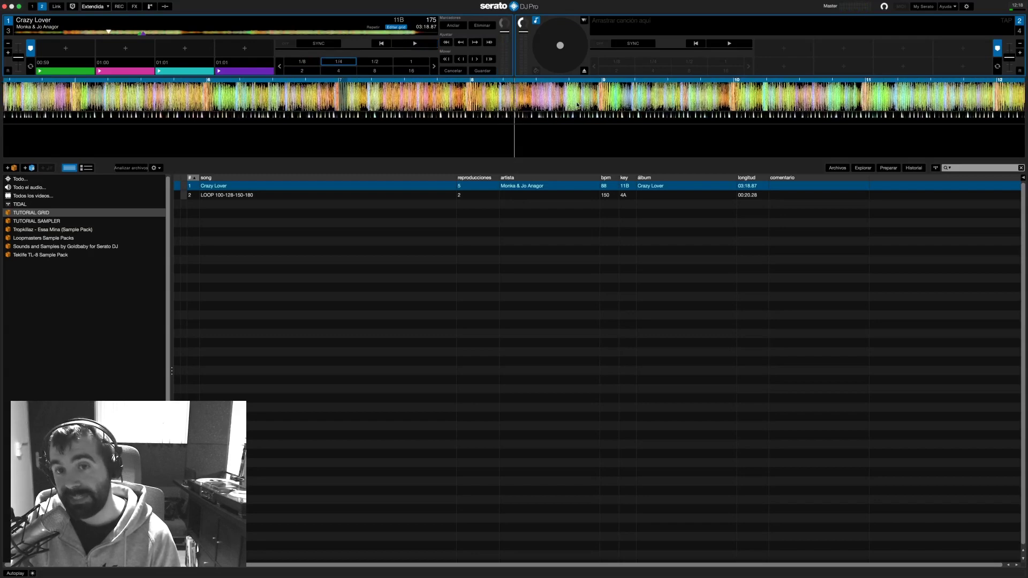
Return the playhead to the downbeat at bar 2 and set a new beatgrid marker there
{"action": "left_click_drag", "start_coordinate": [568, 101], "coordinate": [568, 107]}
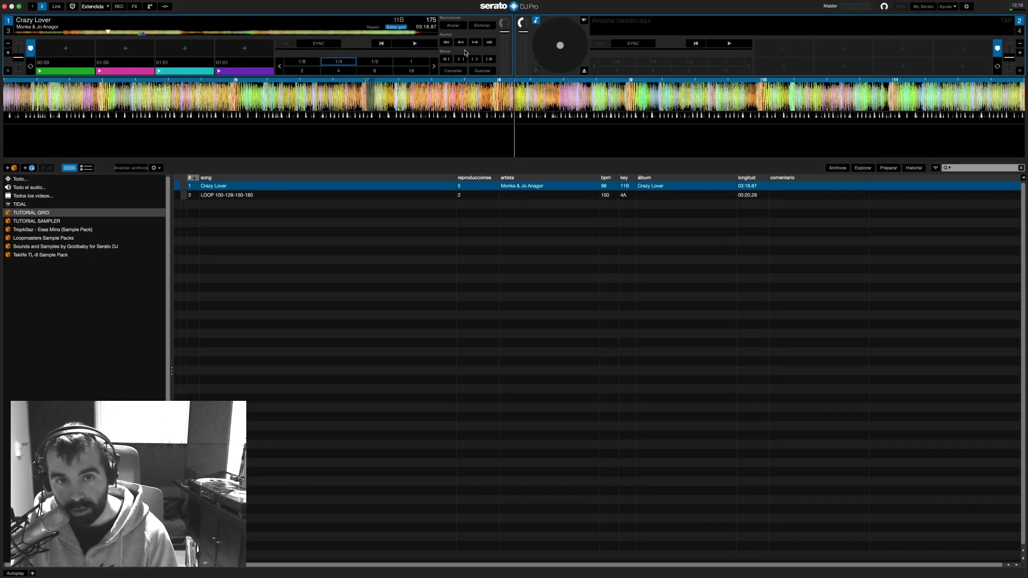
{"action": "left_click_drag", "start_coordinate": [479, 92], "coordinate": [615, 97]}
{"action": "left_click_drag", "start_coordinate": [375, 101], "coordinate": [508, 105]}
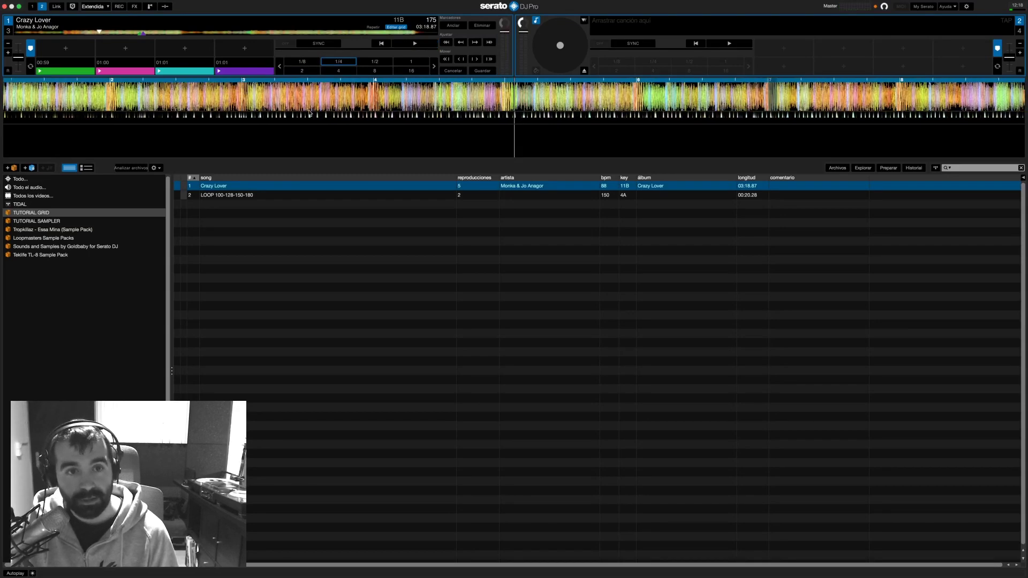
{"action": "left_click_drag", "start_coordinate": [257, 105], "coordinate": [514, 105]}
{"action": "left_click_drag", "start_coordinate": [300, 105], "coordinate": [560, 100]}
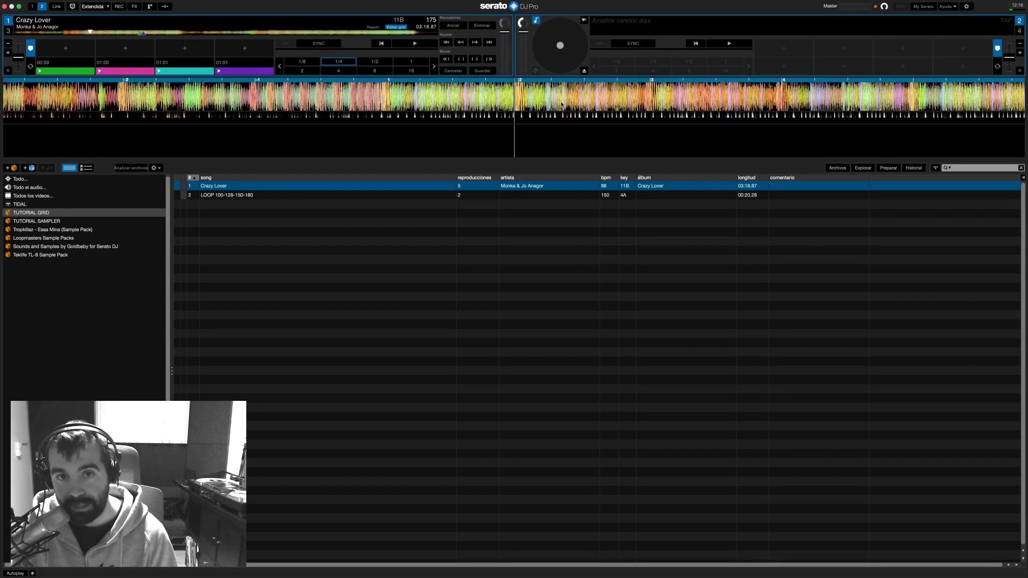
{"action": "left_click", "coordinate": [453, 27]}
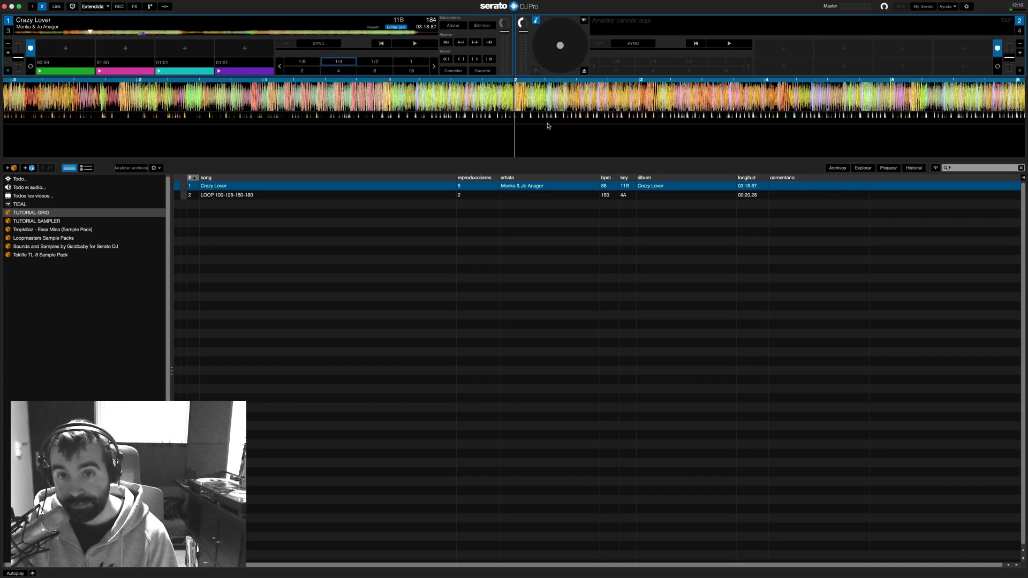
Widen the grid spacing after the bar 2 marker to 174 BPM so that the following bars match the downbeats
{"action": "key", "text": "space"}
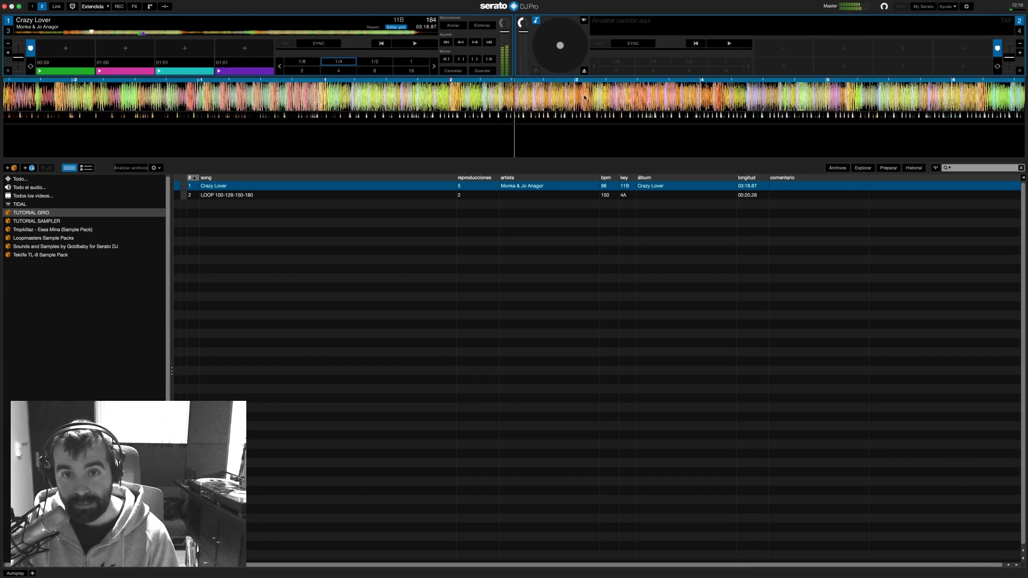
{"action": "left_click", "coordinate": [489, 44]}
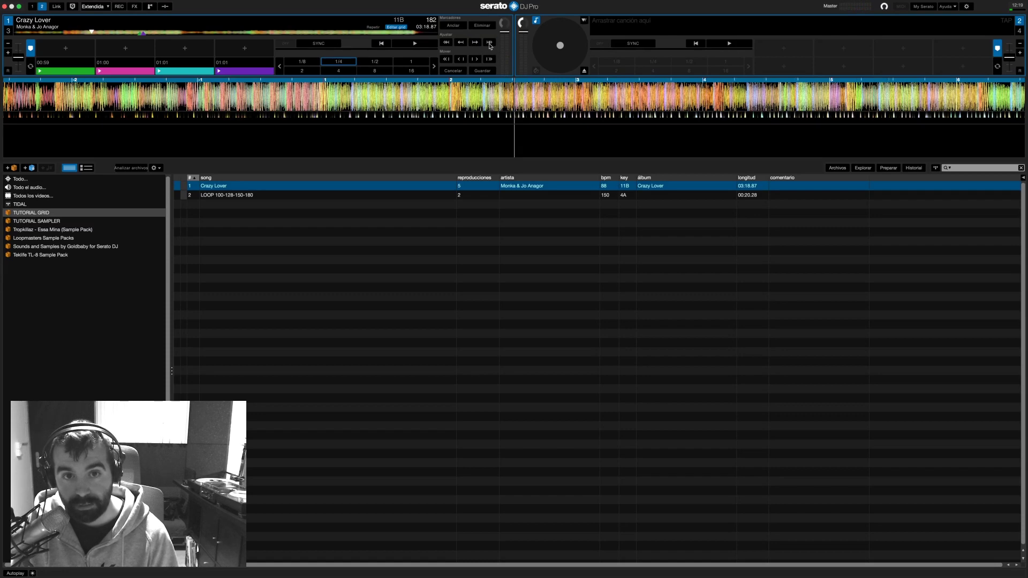
{"action": "left_click", "coordinate": [490, 44]}
{"action": "left_click", "coordinate": [490, 44]}
{"action": "left_click", "coordinate": [489, 44]}
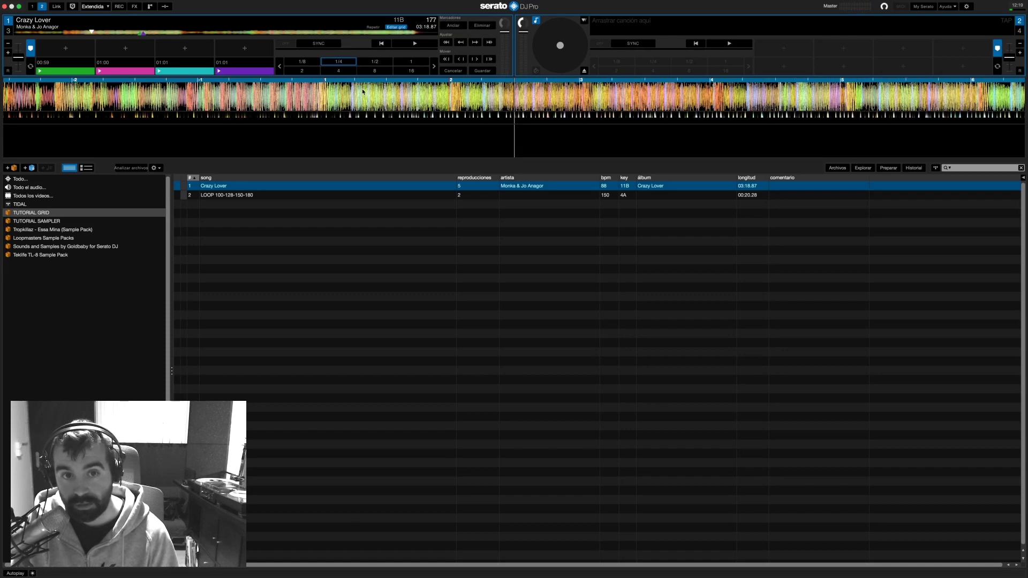
{"action": "left_click_drag", "start_coordinate": [712, 94], "coordinate": [717, 94]}
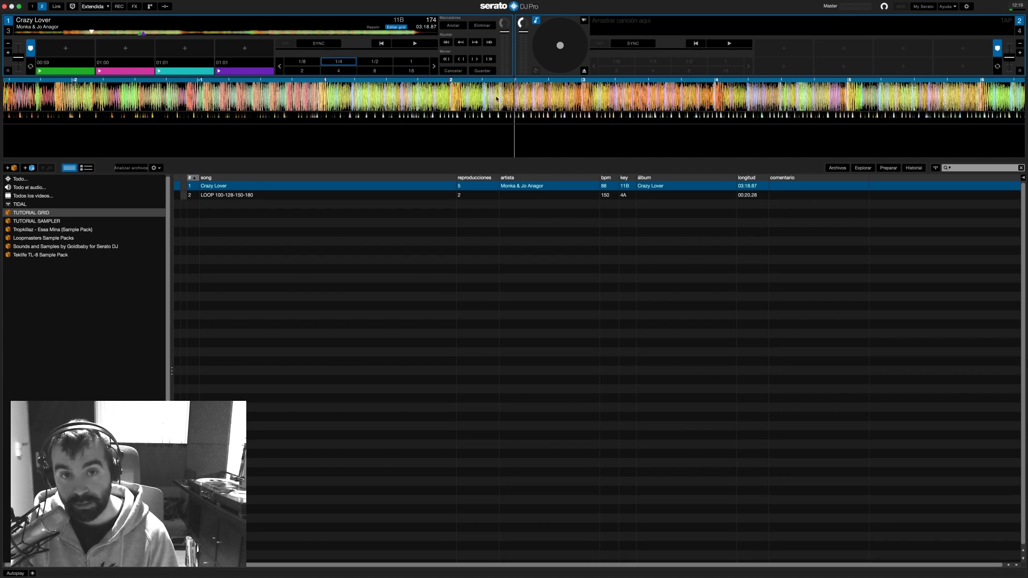
Check the 174 BPM grid by playing from bar 3 to about bar 7, and save the beatgrid
{"action": "left_click_drag", "start_coordinate": [497, 98], "coordinate": [415, 48]}
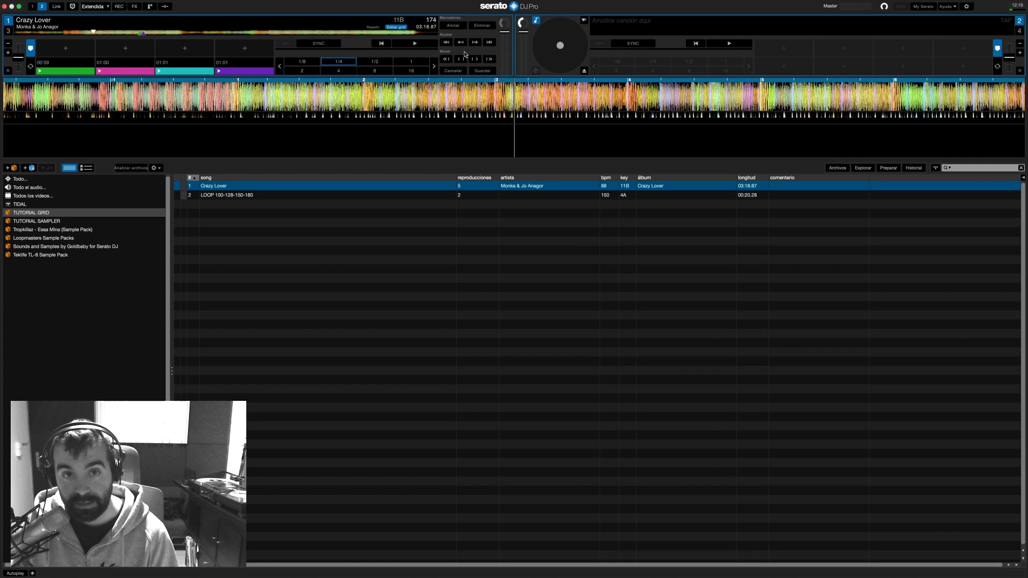
{"action": "left_click", "coordinate": [414, 44]}
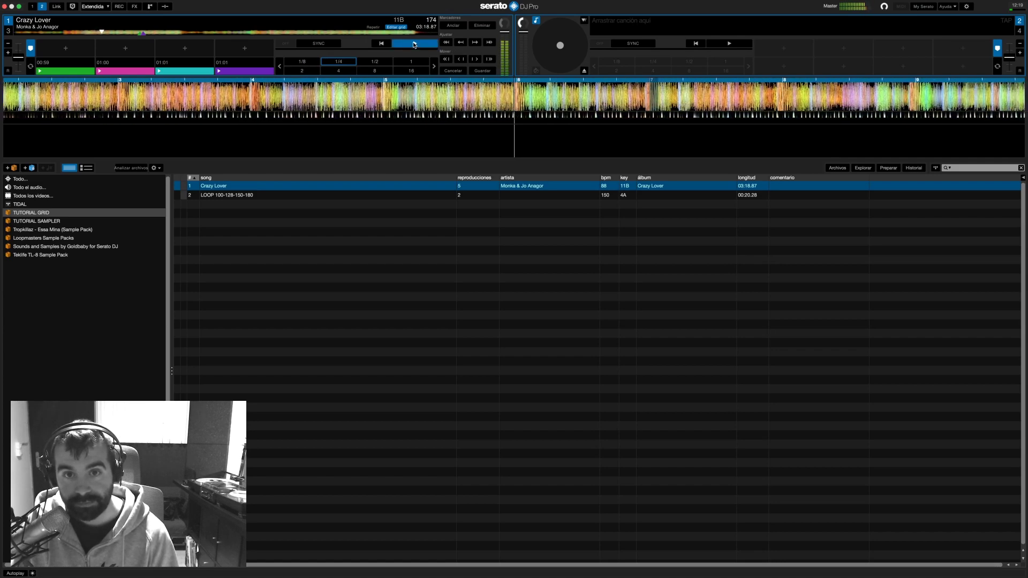
{"action": "left_click", "coordinate": [414, 44]}
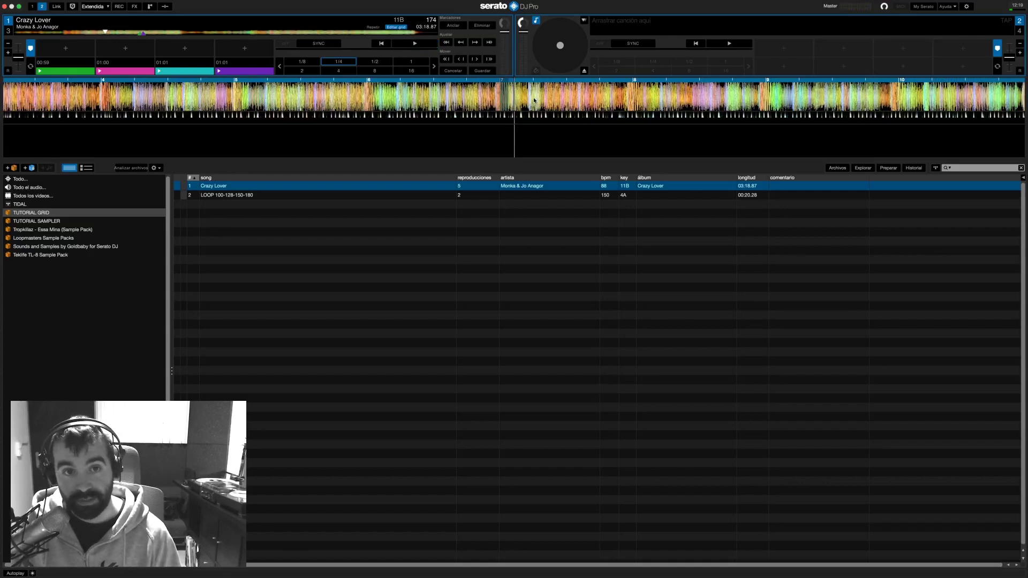
{"action": "left_click", "coordinate": [481, 71]}
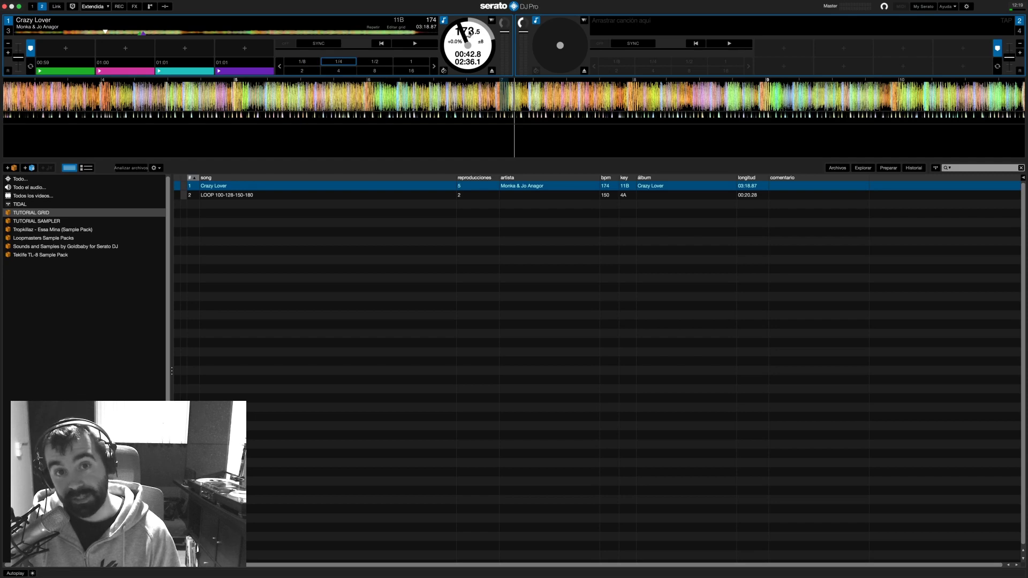
Set Crazy Lover's BPM value in the track list to 174
{"action": "double_click", "coordinate": [610, 187]}
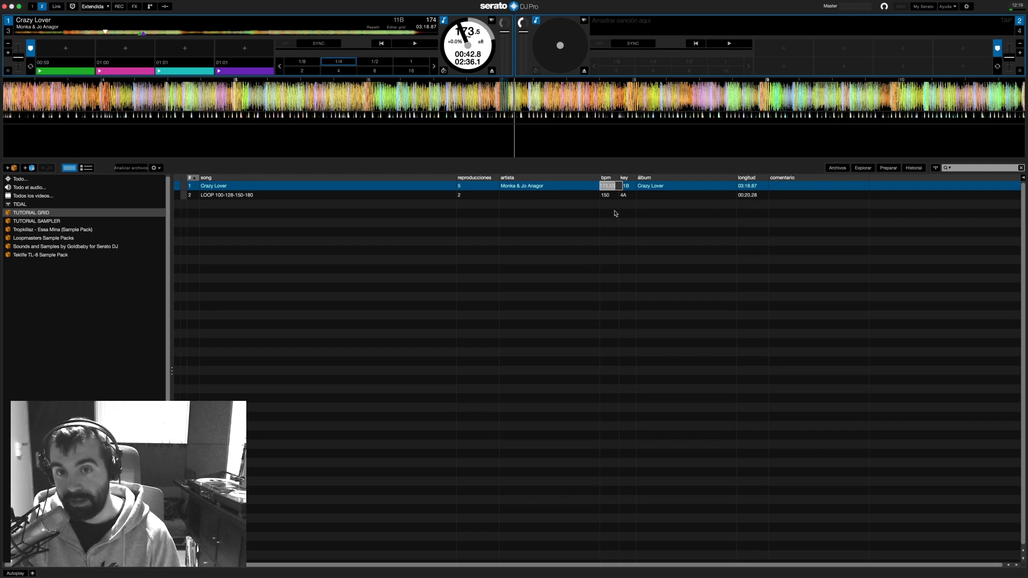
{"action": "type", "text": "174"}
{"action": "key", "text": "Return"}
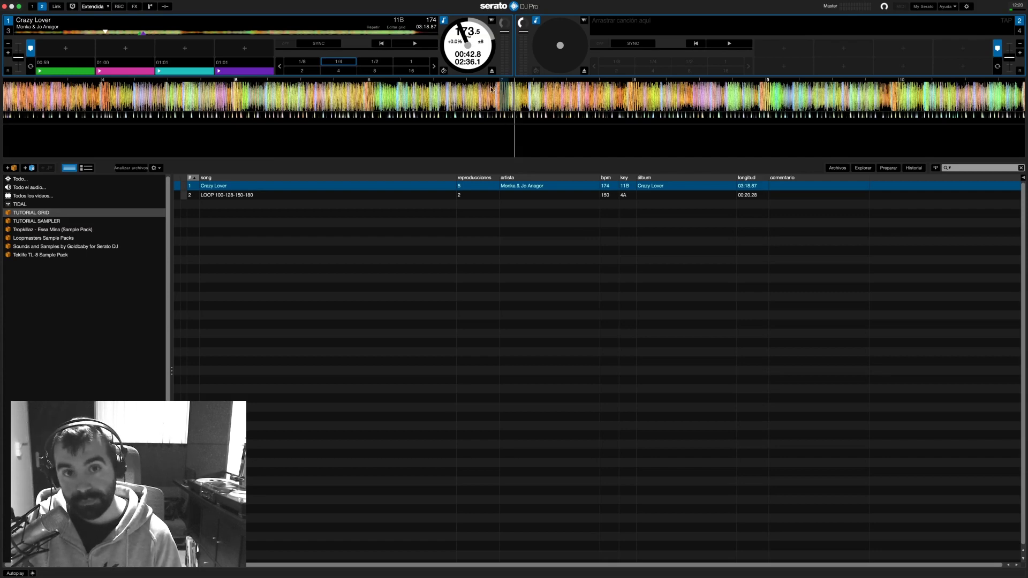
{"action": "left_click", "coordinate": [491, 70]}
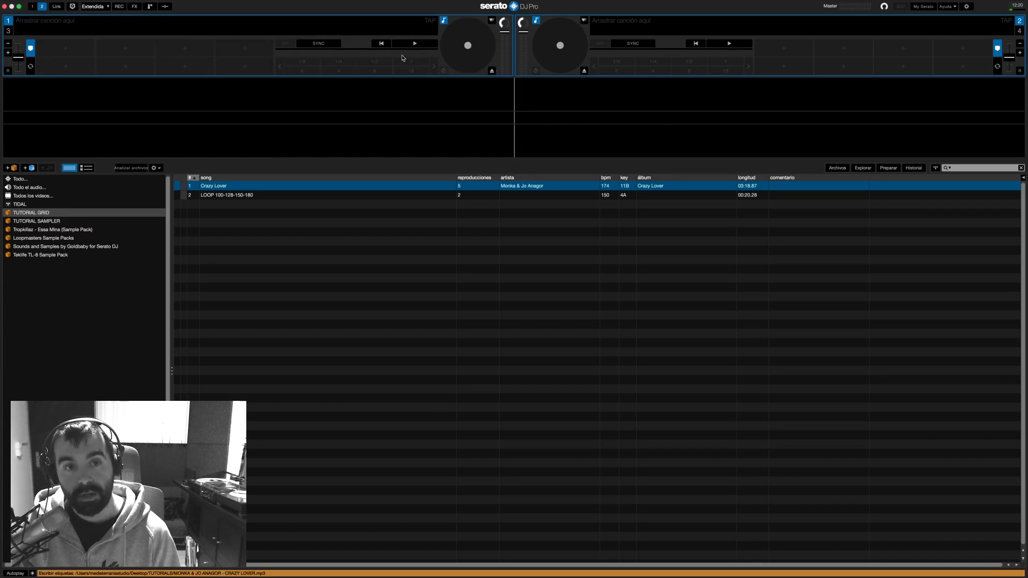
{"action": "left_click", "coordinate": [222, 196]}
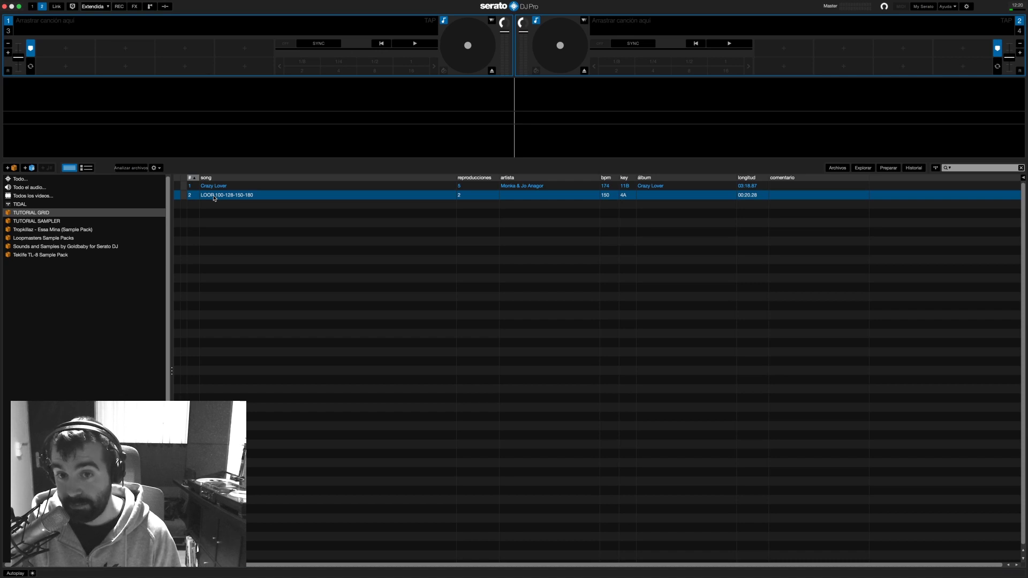
{"action": "left_click_drag", "start_coordinate": [213, 197], "coordinate": [321, 97]}
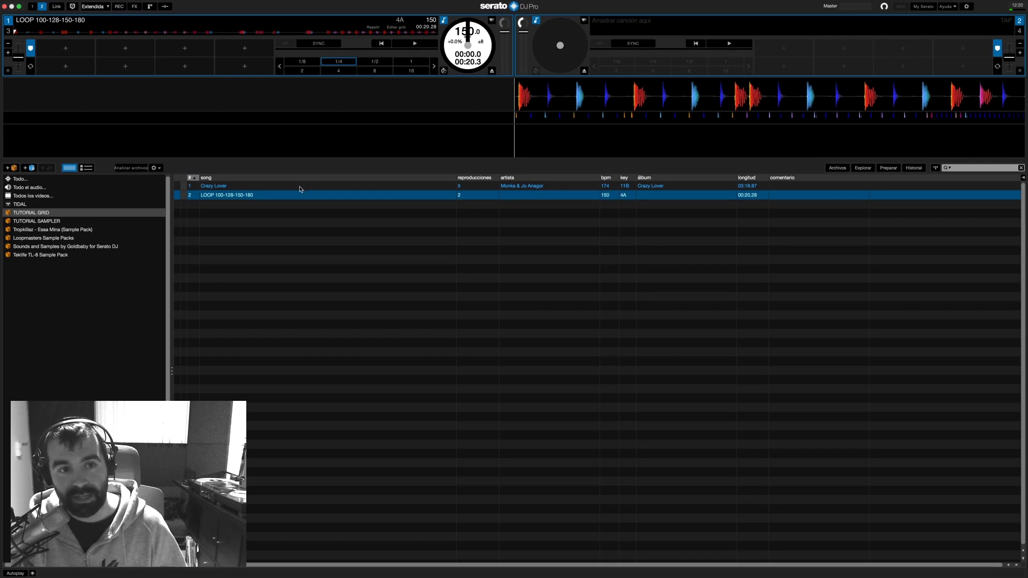
Reload Crazy Lover and try widening its beatgrid spacing to 30 BPM, discarding the grid change
{"action": "left_click_drag", "start_coordinate": [300, 189], "coordinate": [450, 103]}
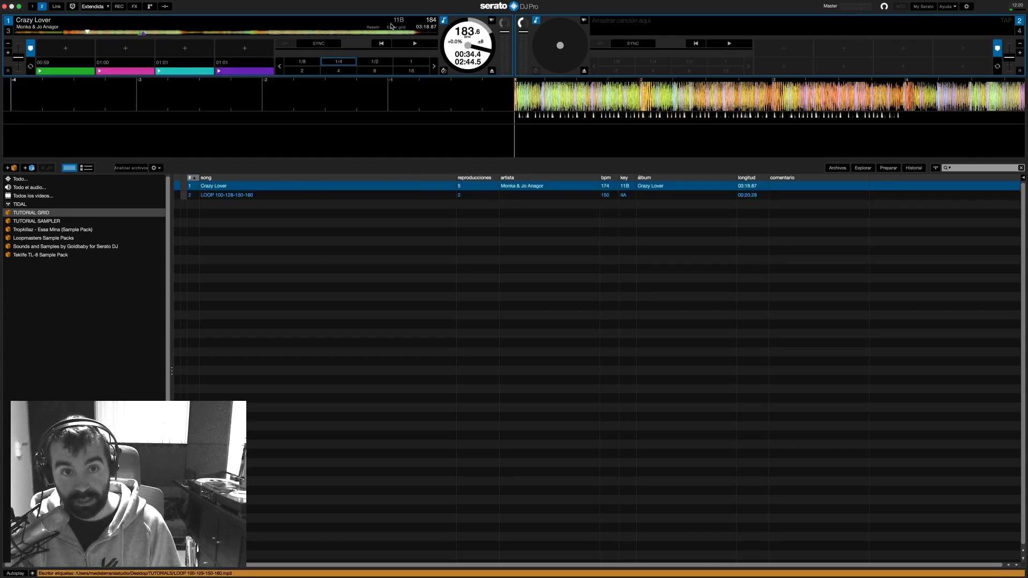
{"action": "left_click", "coordinate": [392, 26]}
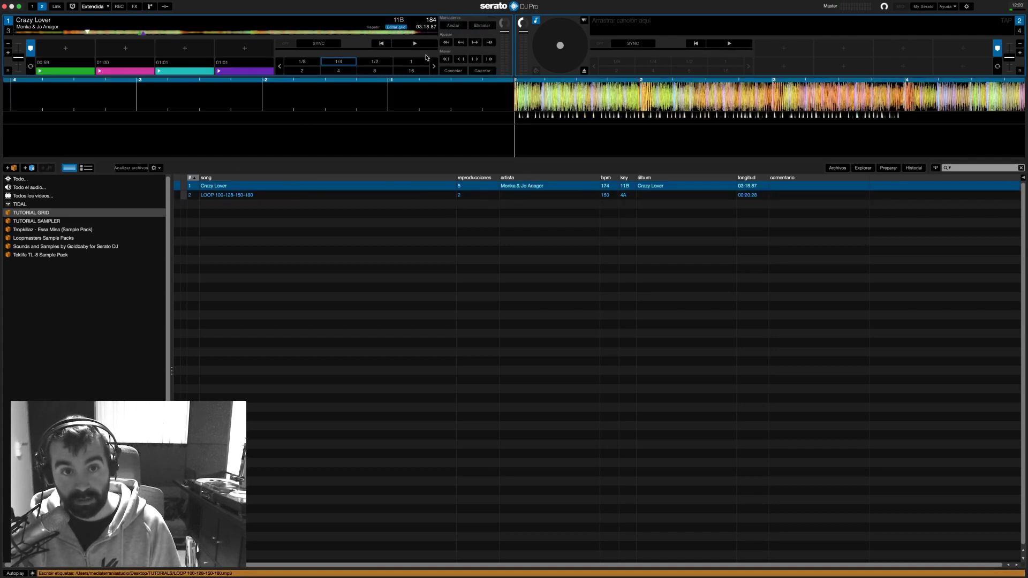
{"action": "left_click", "coordinate": [488, 43]}
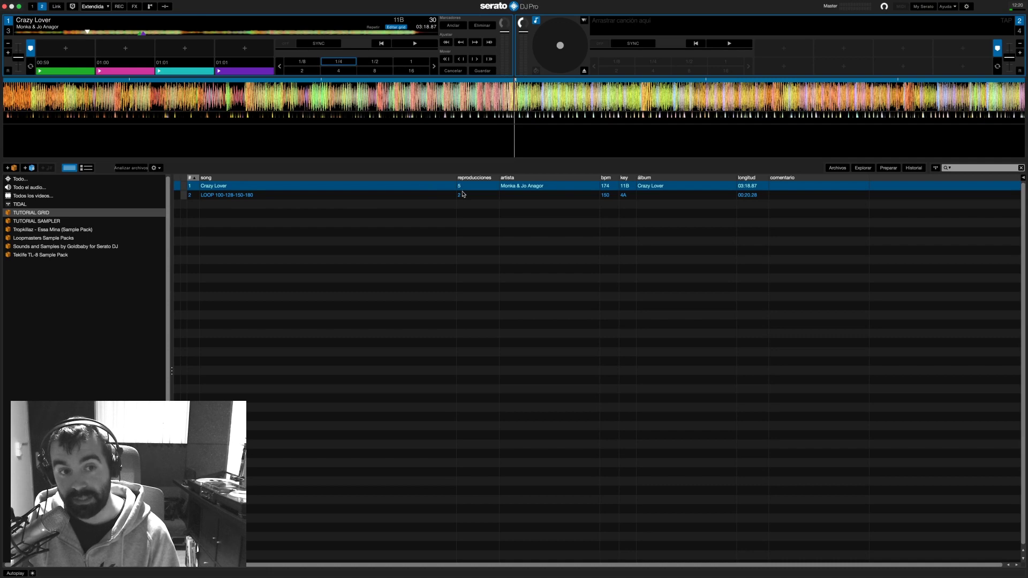
{"action": "left_click", "coordinate": [453, 71]}
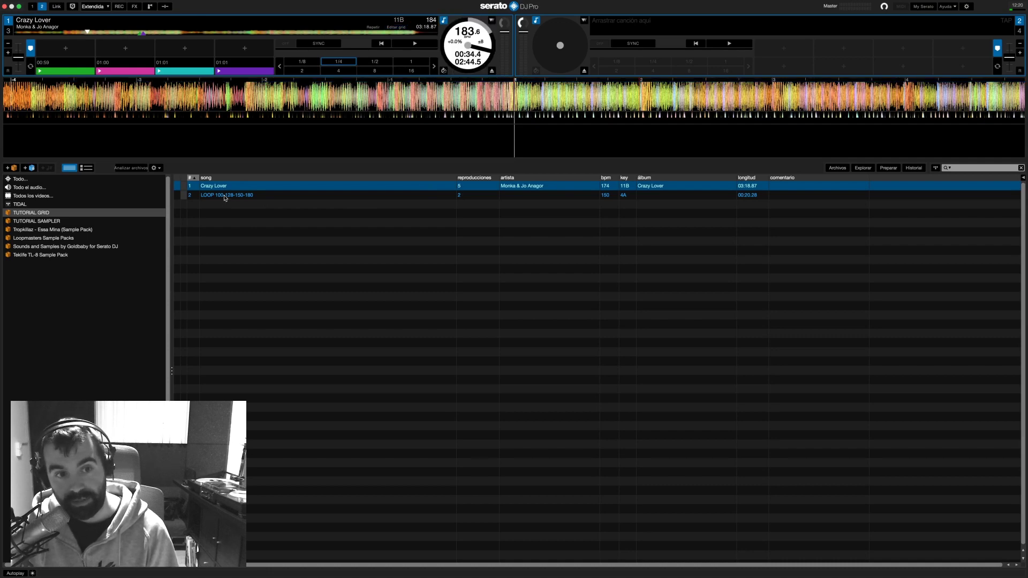
{"action": "left_click_drag", "start_coordinate": [221, 194], "coordinate": [450, 34]}
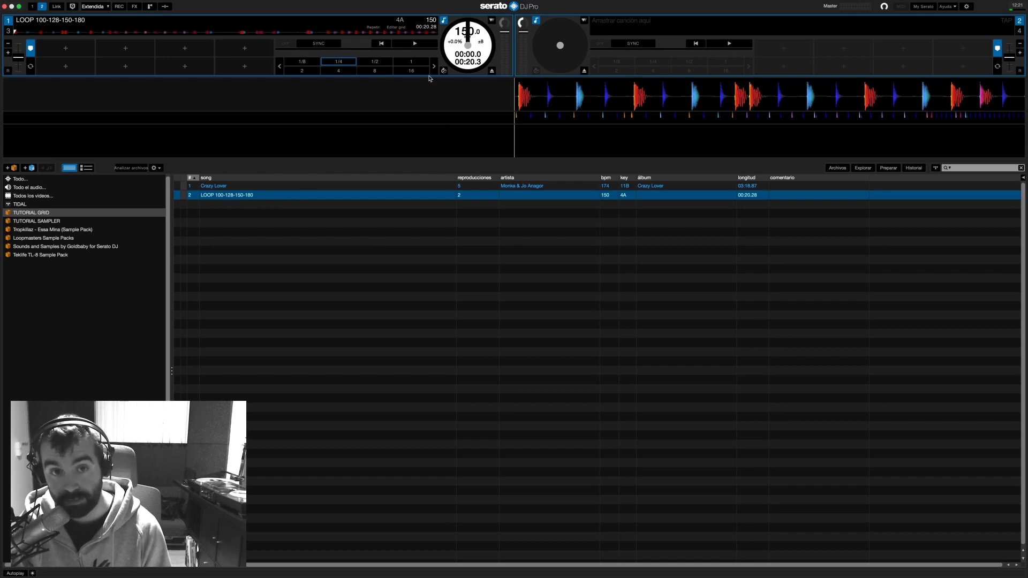
{"action": "left_click", "coordinate": [415, 43]}
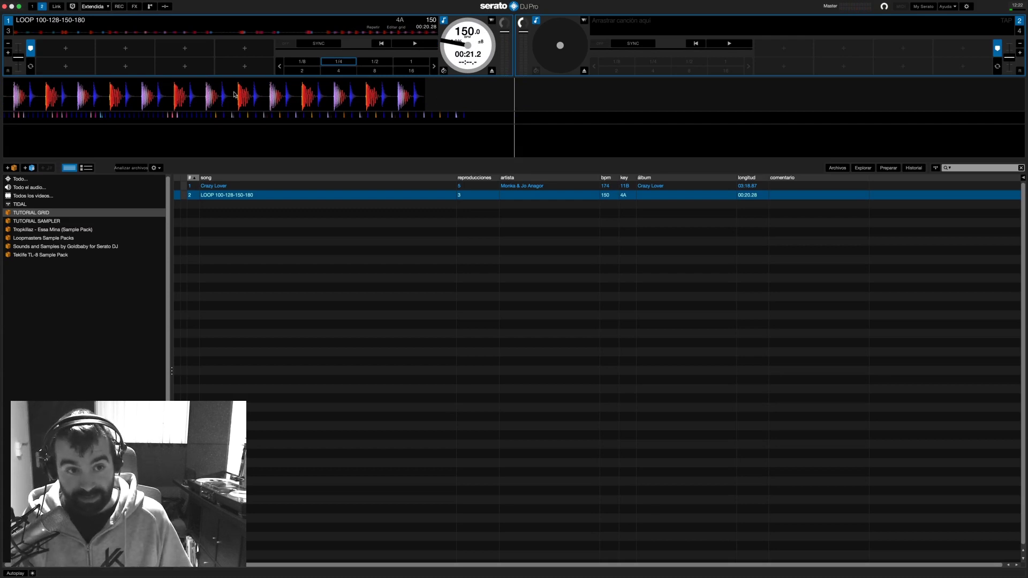
{"action": "left_click_drag", "start_coordinate": [98, 34], "coordinate": [12, 38]}
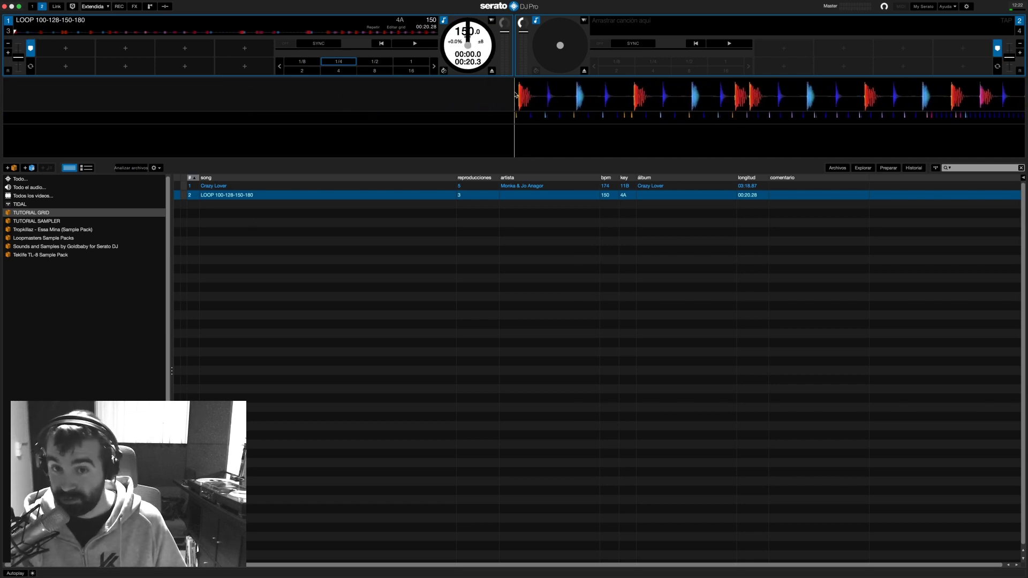
{"action": "key", "text": "space"}
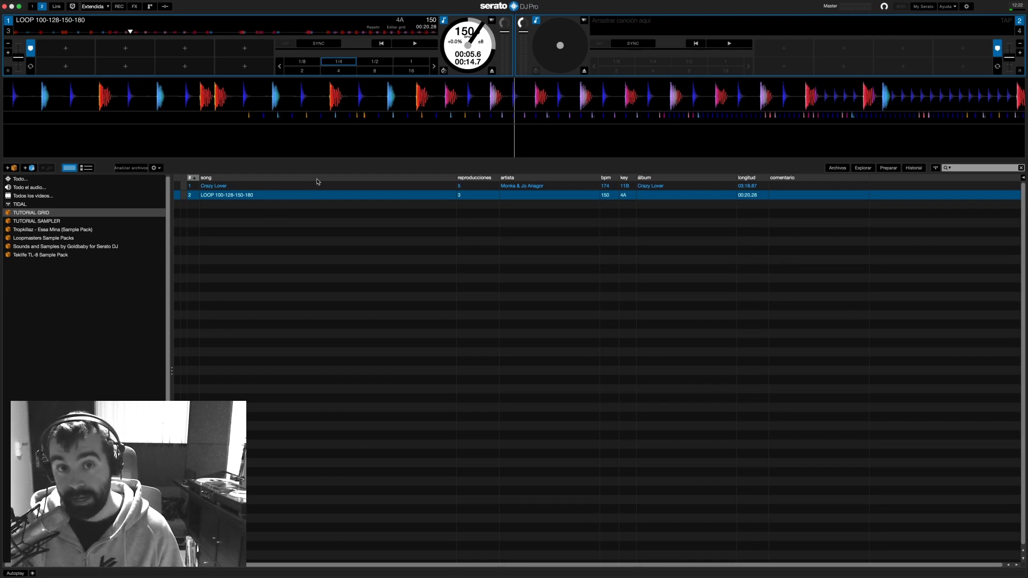
{"action": "left_click_drag", "start_coordinate": [335, 90], "coordinate": [629, 94]}
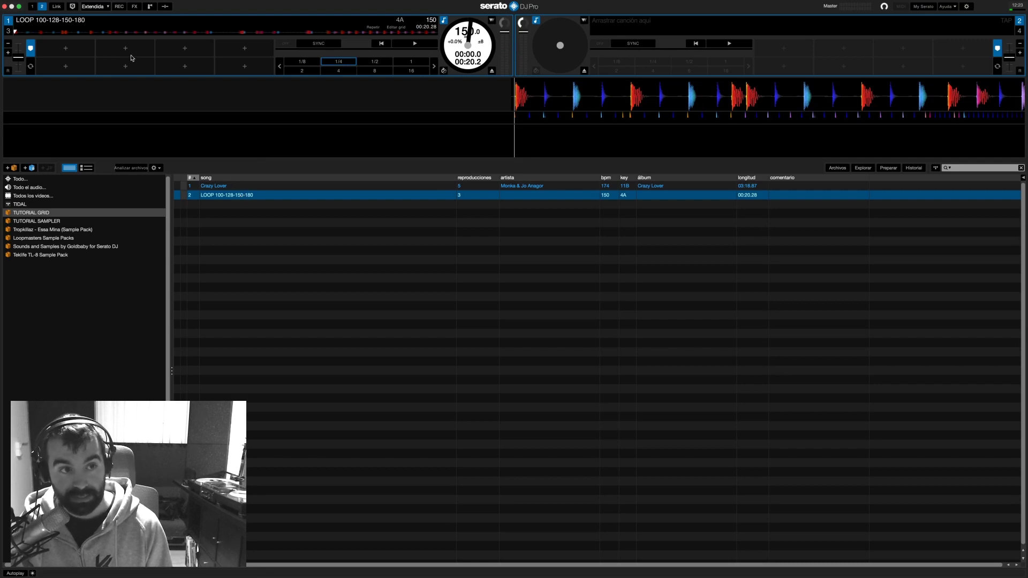
{"action": "left_click", "coordinate": [397, 27]}
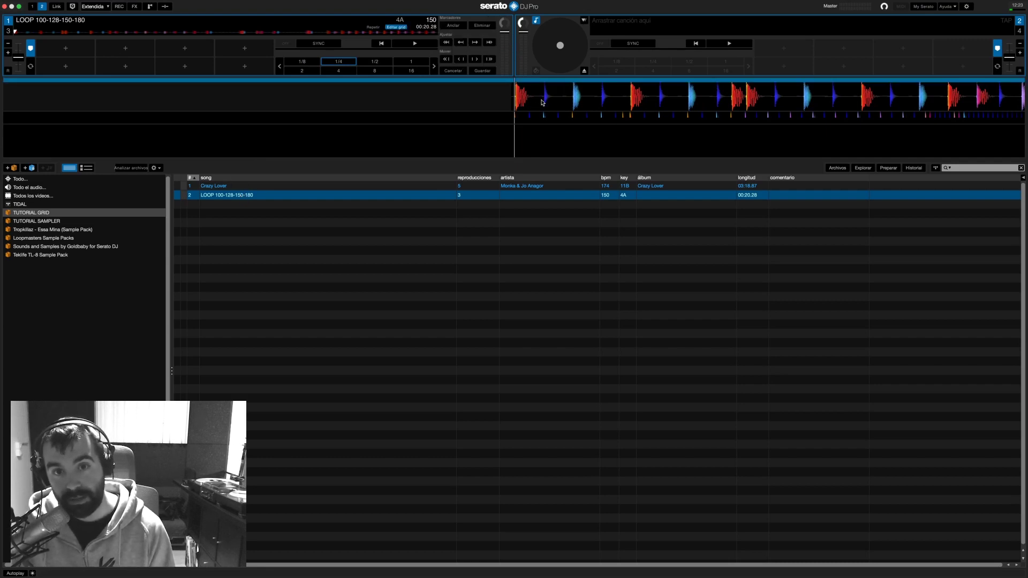
{"action": "left_click_drag", "start_coordinate": [540, 103], "coordinate": [540, 105]}
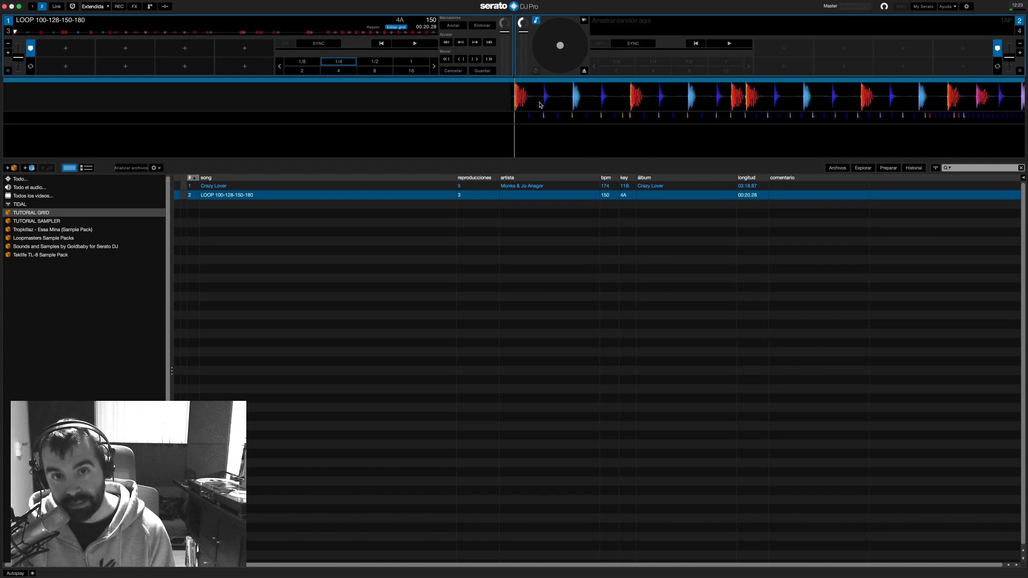
{"action": "left_click", "coordinate": [447, 26]}
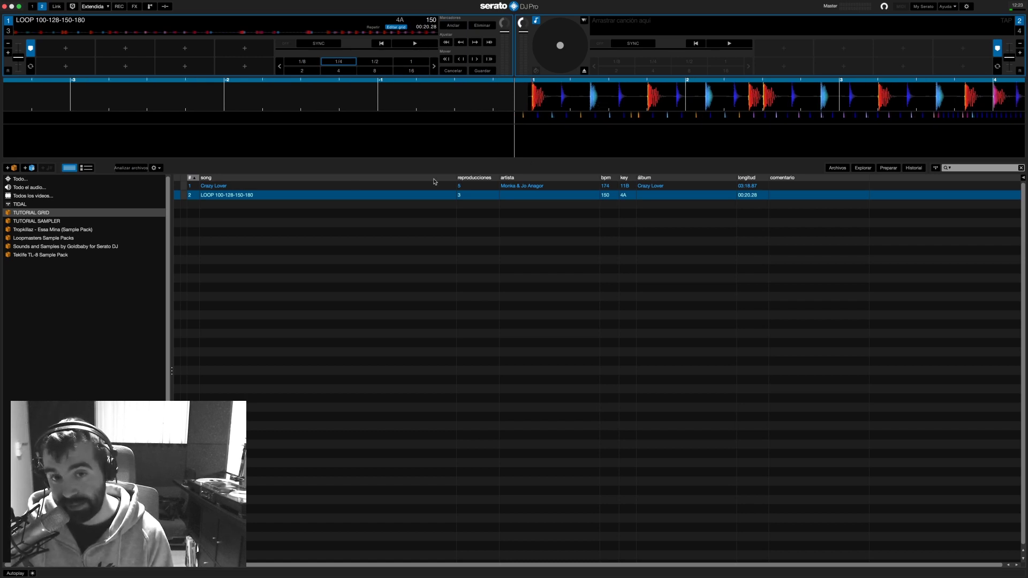
Audition the track against its grid, examine the beats around bar 4, and return to the first beat
{"action": "left_click", "coordinate": [417, 46]}
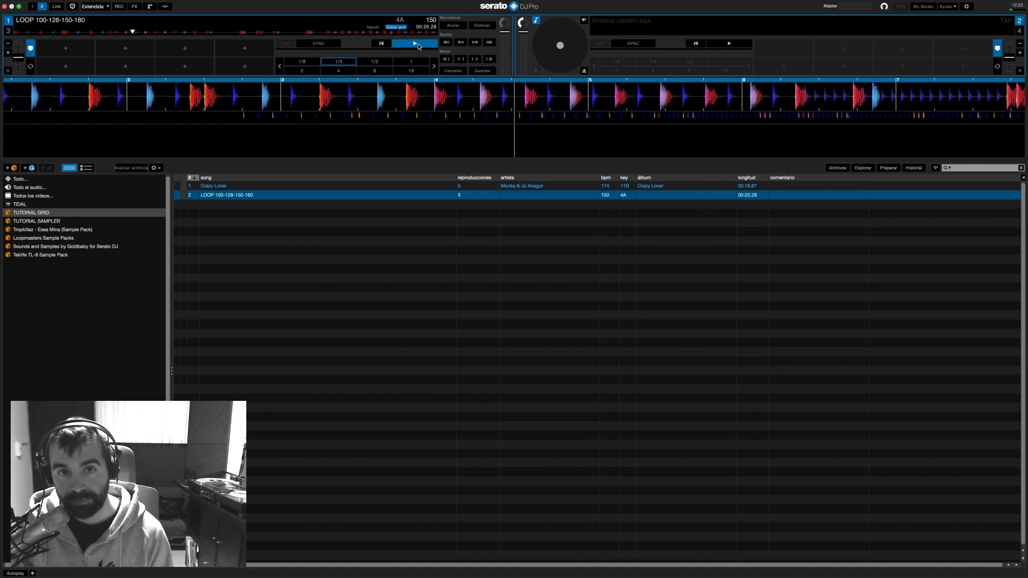
{"action": "left_click", "coordinate": [417, 46]}
{"action": "left_click_drag", "start_coordinate": [413, 100], "coordinate": [533, 102]}
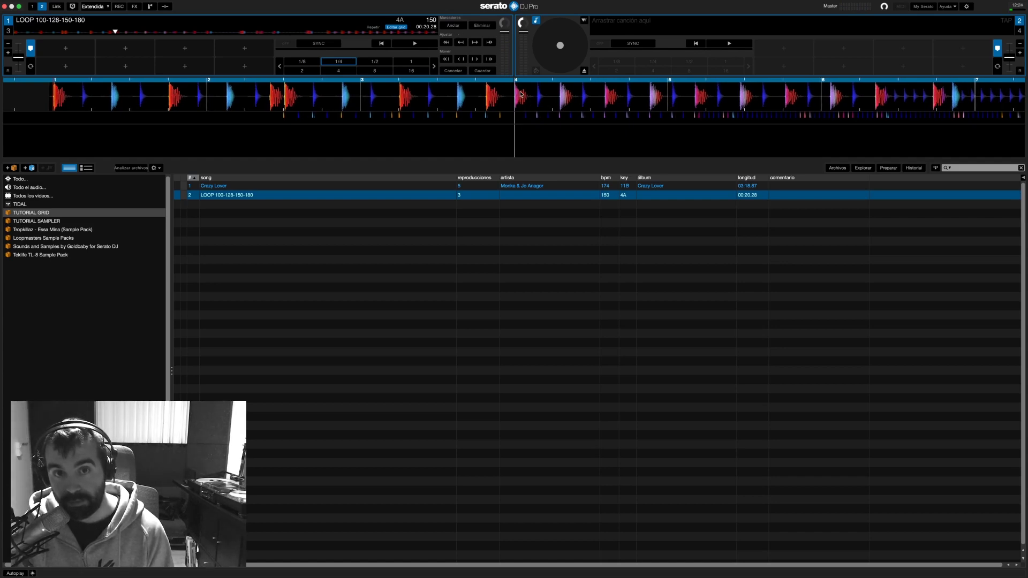
{"action": "left_click_drag", "start_coordinate": [520, 94], "coordinate": [538, 97]}
{"action": "scroll", "coordinate": [360, 100], "scroll_direction": "up", "scroll_amount": 10}
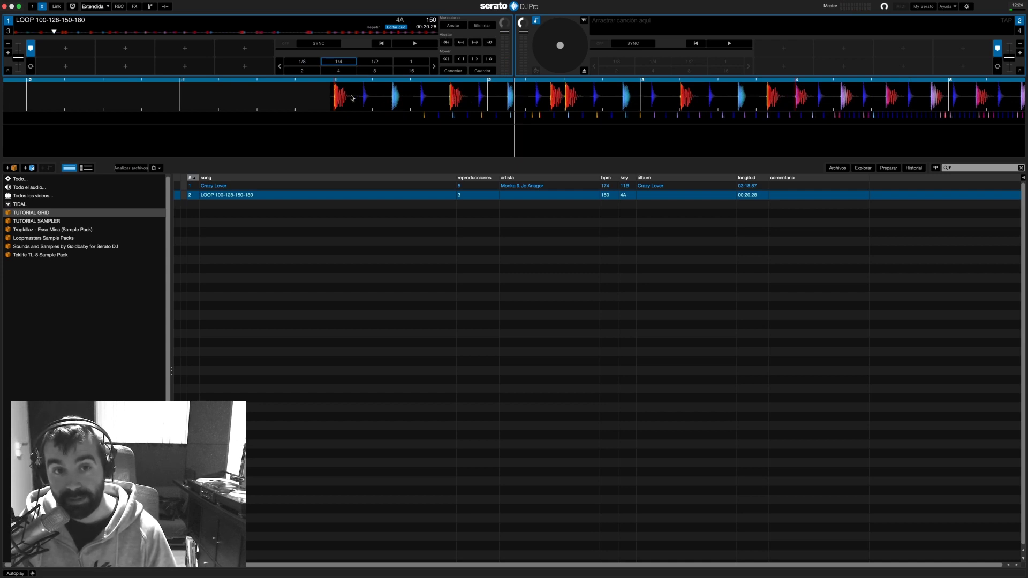
{"action": "left_click_drag", "start_coordinate": [347, 96], "coordinate": [528, 97]}
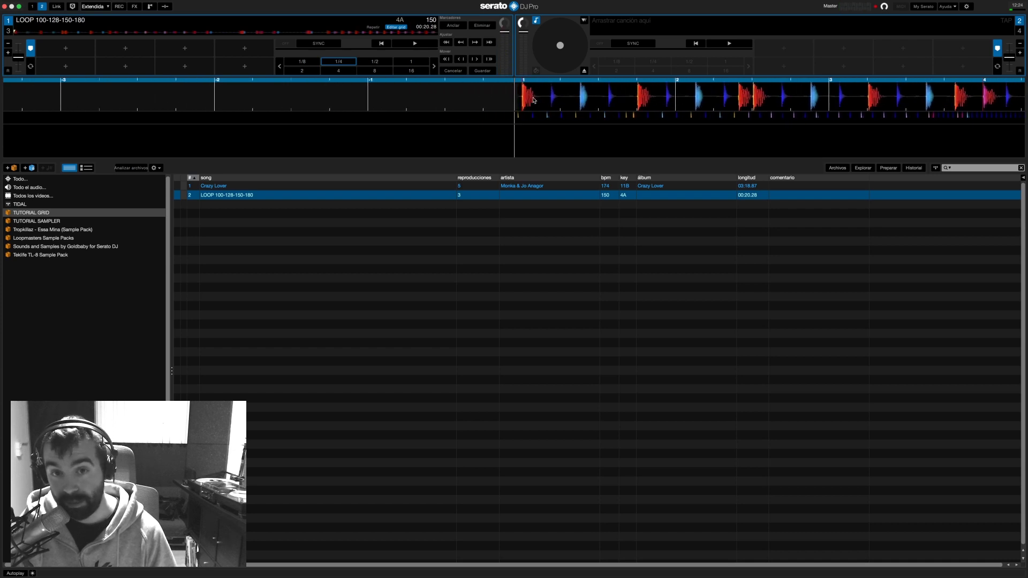
Replay the opening from its first beat and count the beats to locate the start of the second bar
{"action": "left_click", "coordinate": [416, 44]}
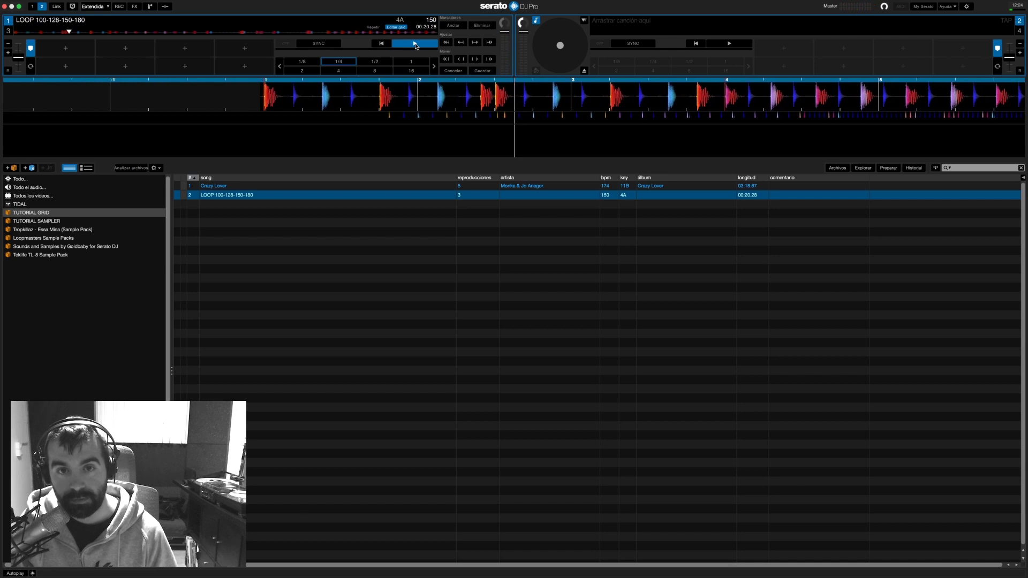
{"action": "left_click", "coordinate": [415, 44]}
{"action": "left_click_drag", "start_coordinate": [479, 84], "coordinate": [736, 106]}
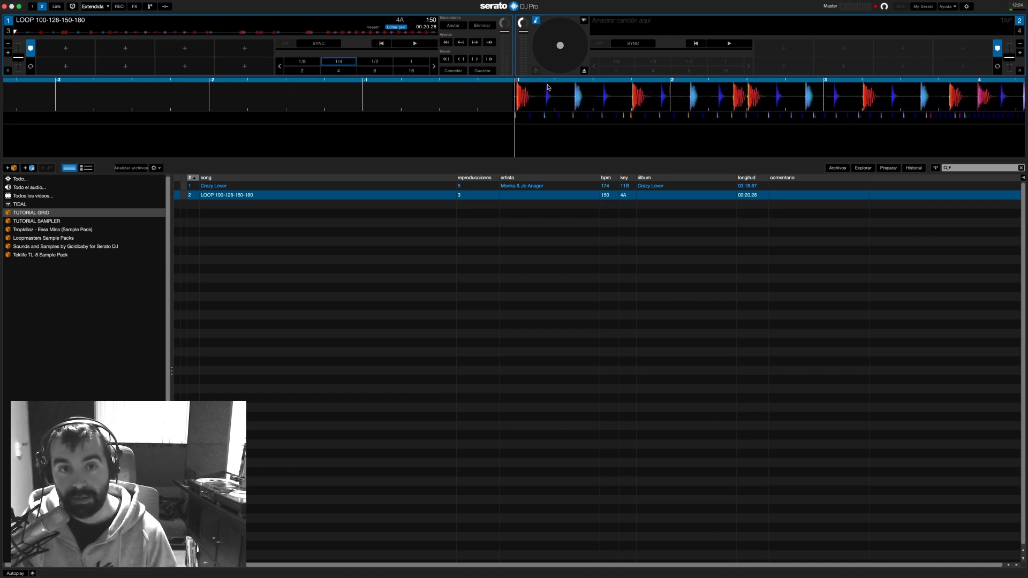
{"action": "left_click", "coordinate": [404, 43]}
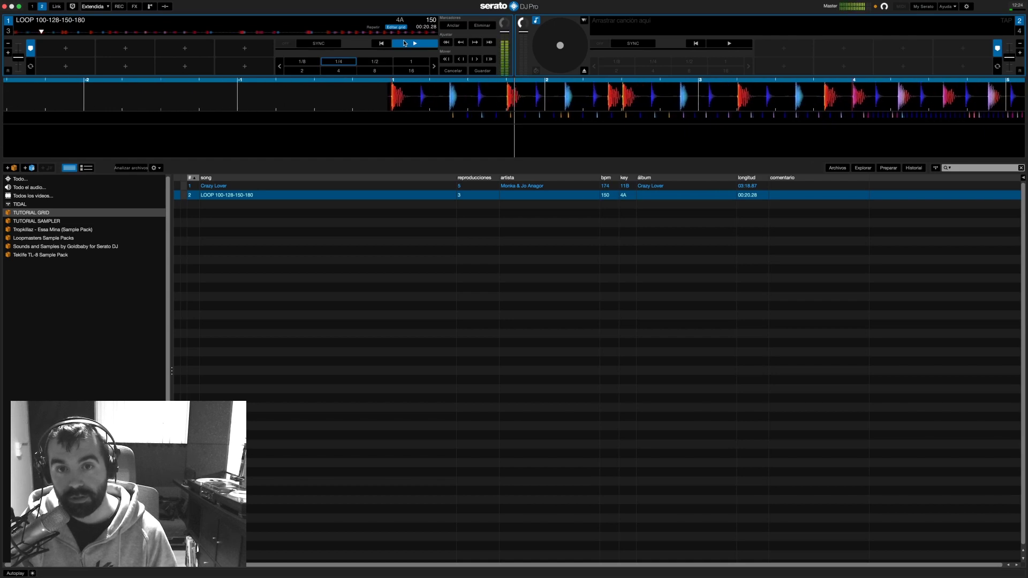
{"action": "left_click", "coordinate": [404, 43]}
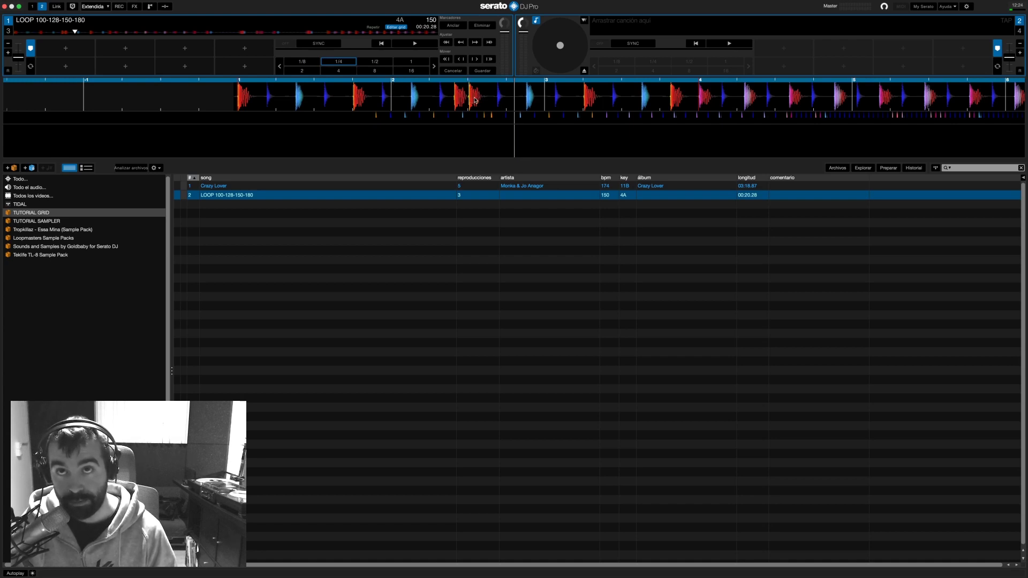
Widen the beatgrid spacing to 100 BPM so the bar 2 gridline aligns with the kick starting the second bar
{"action": "mouse_move", "coordinate": [475, 99]}
{"action": "left_mouse_down"}
{"action": "mouse_move", "coordinate": [523, 102]}
{"action": "mouse_move", "coordinate": [511, 95]}
{"action": "left_mouse_up"}
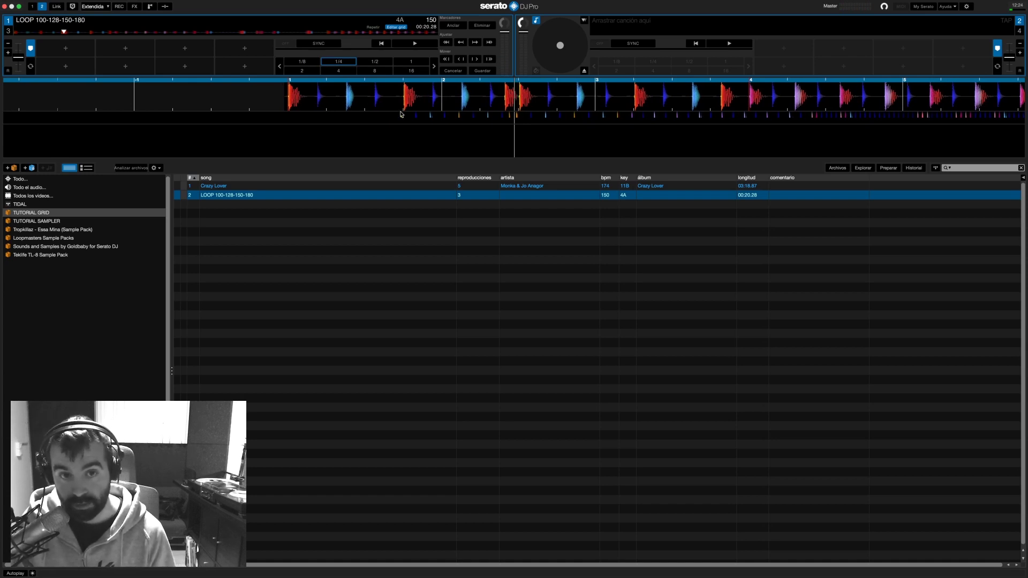
{"action": "left_click", "coordinate": [488, 45]}
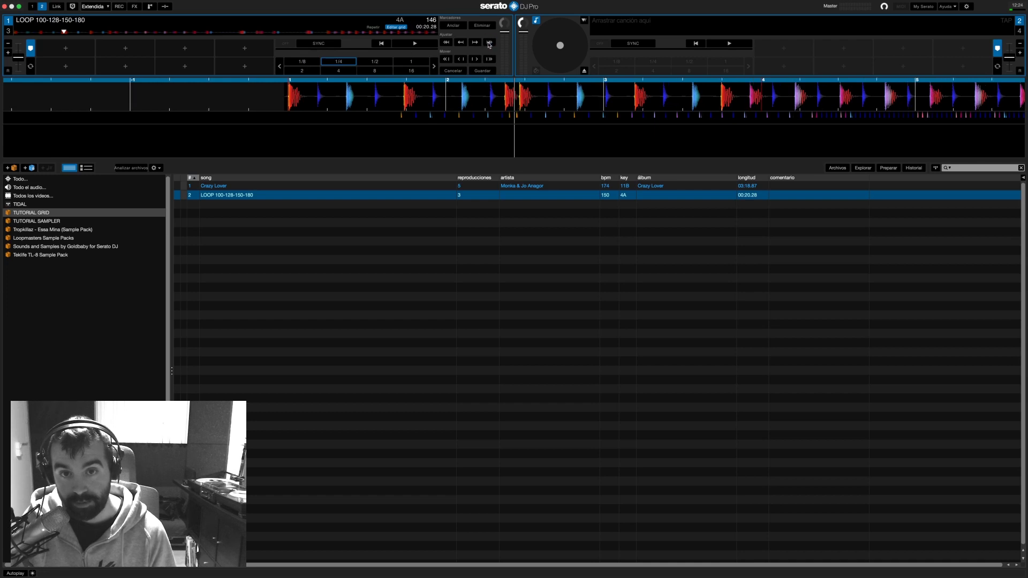
{"action": "left_click", "coordinate": [489, 45]}
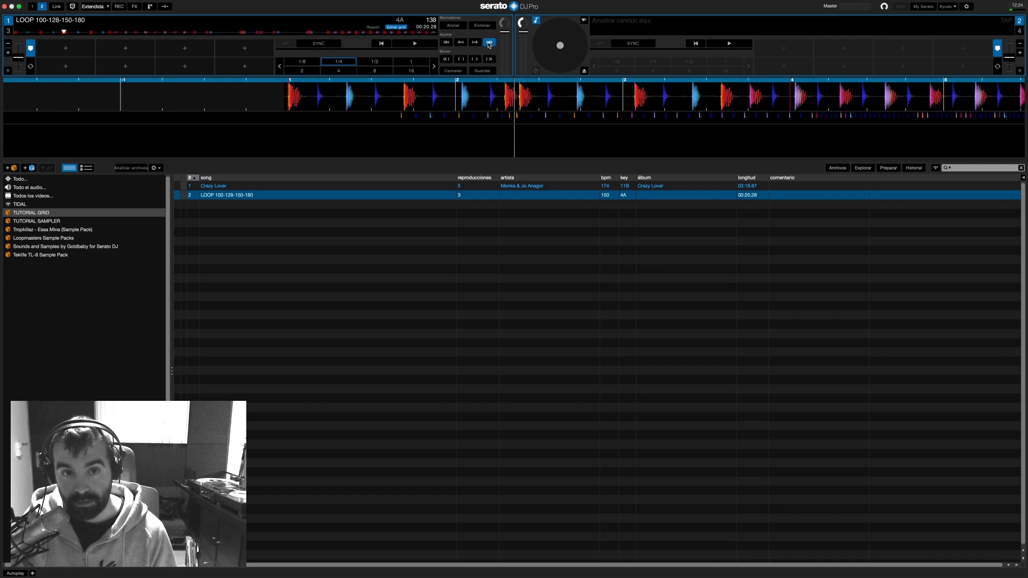
{"action": "left_click", "coordinate": [489, 45]}
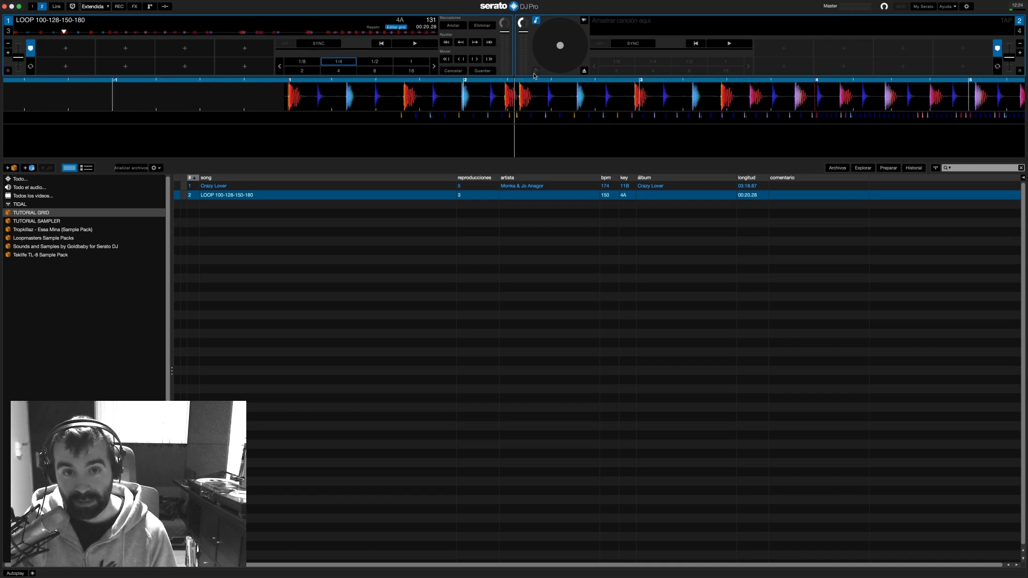
{"action": "left_click", "coordinate": [490, 44]}
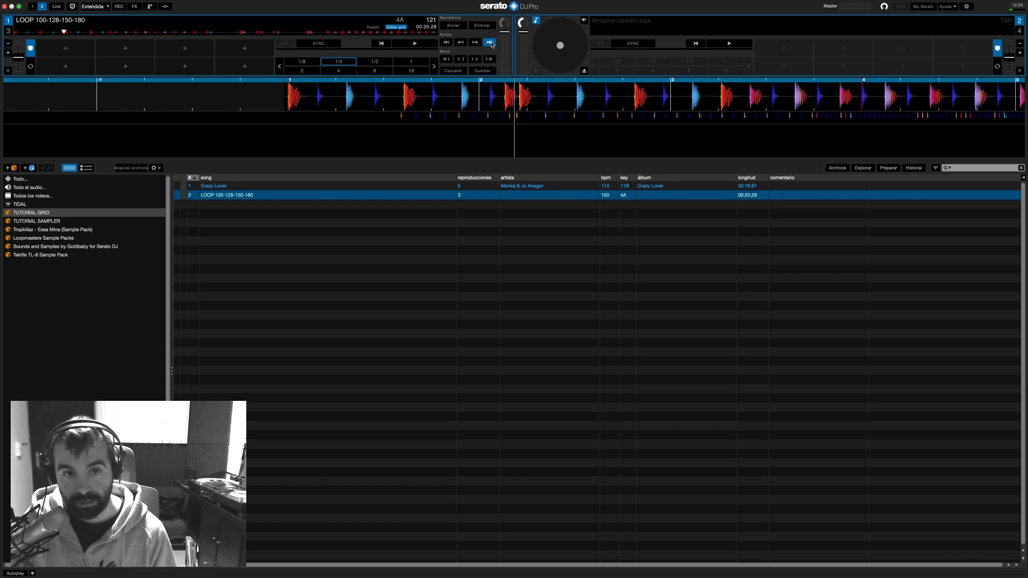
{"action": "left_click_drag", "start_coordinate": [490, 43], "coordinate": [491, 43]}
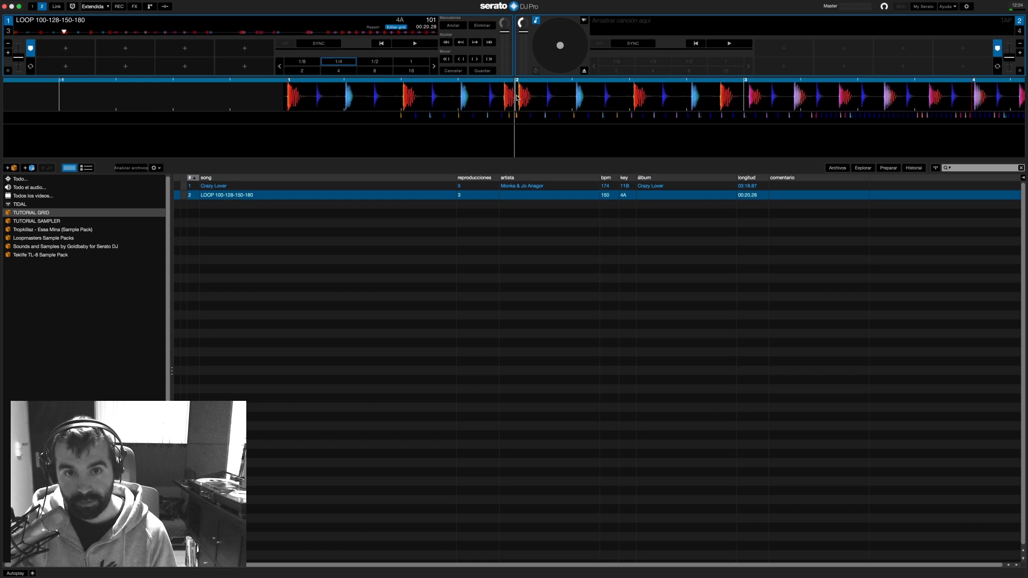
{"action": "left_click_drag", "start_coordinate": [517, 98], "coordinate": [501, 98]}
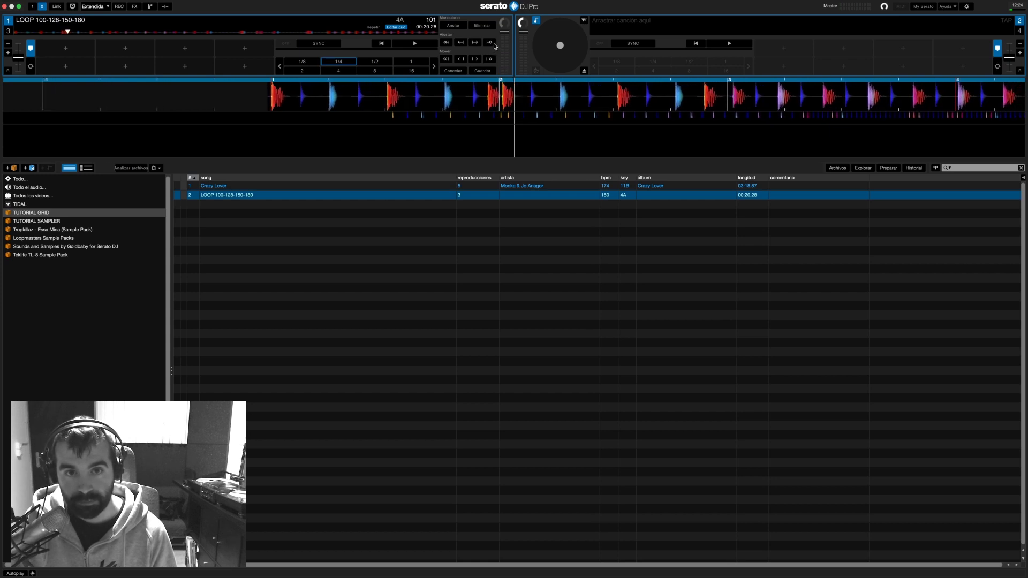
{"action": "left_click", "coordinate": [489, 43]}
{"action": "left_click", "coordinate": [479, 44]}
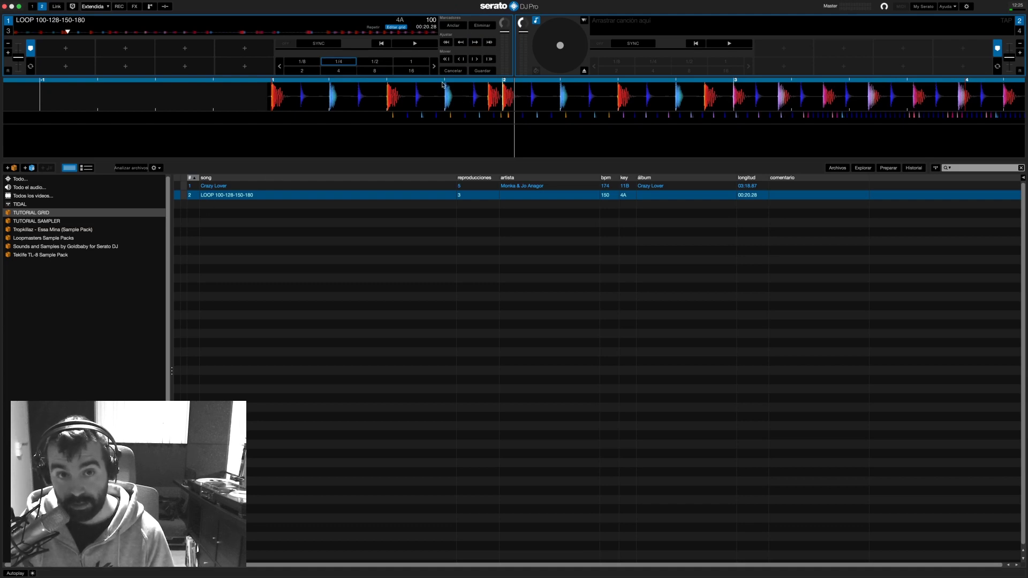
Check the 100 BPM grid by looping 4, 1, 2 and 8 beats from the first beat, ending with the loop off and playback stopped
{"action": "scroll", "coordinate": [444, 99], "scroll_direction": "up", "scroll_amount": 5}
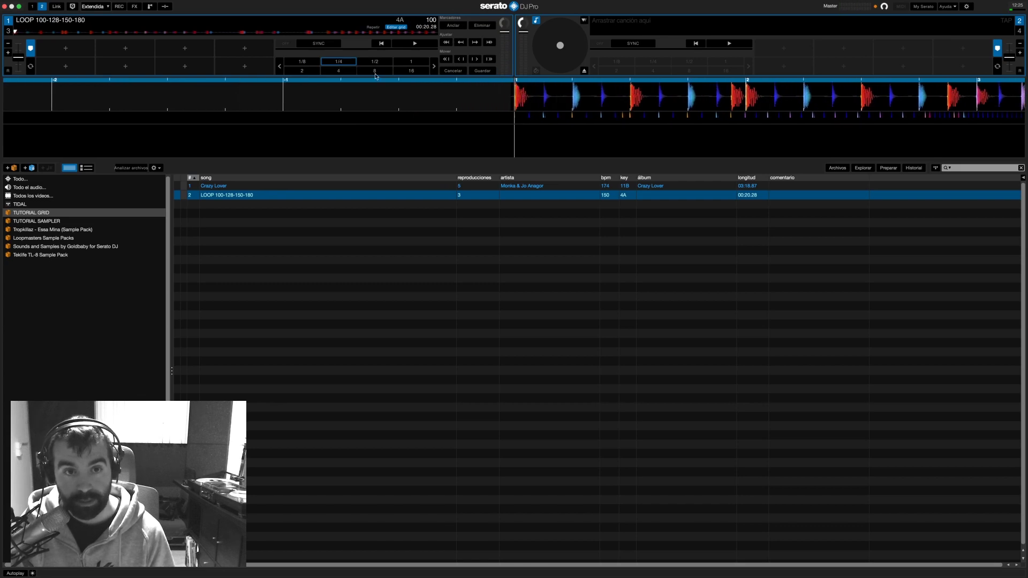
{"action": "left_click", "coordinate": [335, 72]}
{"action": "left_click", "coordinate": [414, 45]}
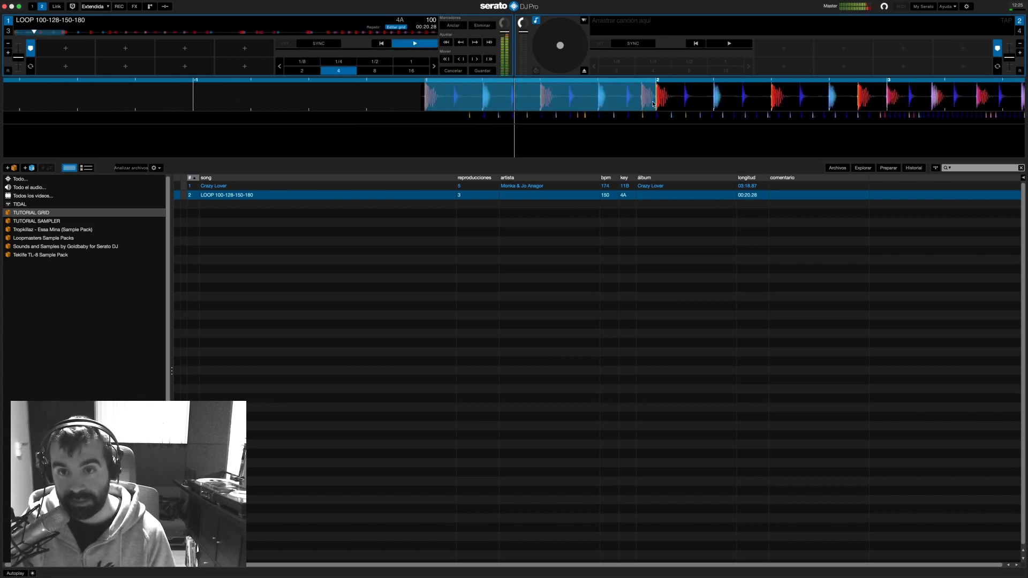
{"action": "left_click", "coordinate": [383, 64]}
{"action": "key", "text": "ctrl+bracketright"}
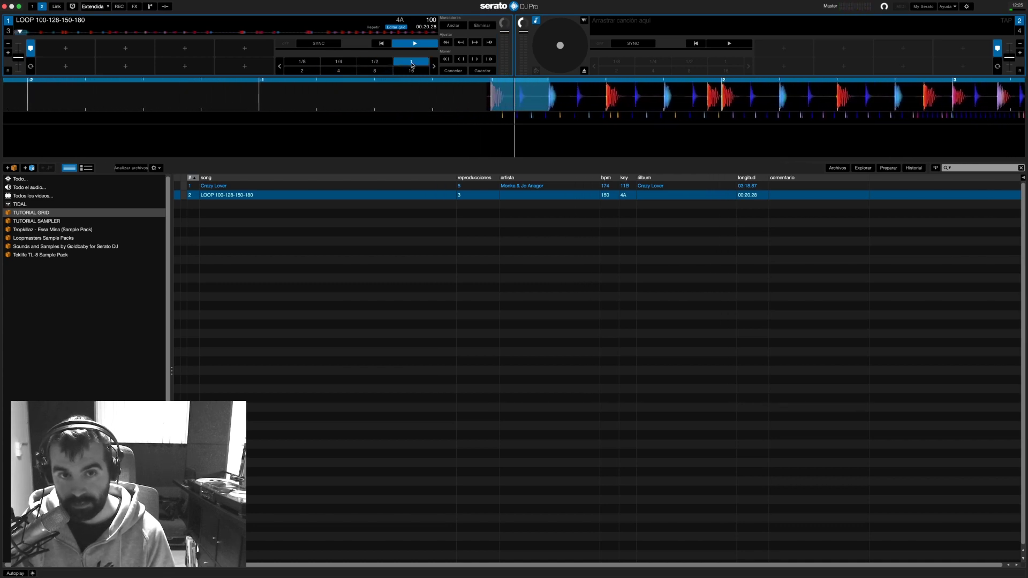
{"action": "left_click", "coordinate": [317, 71]}
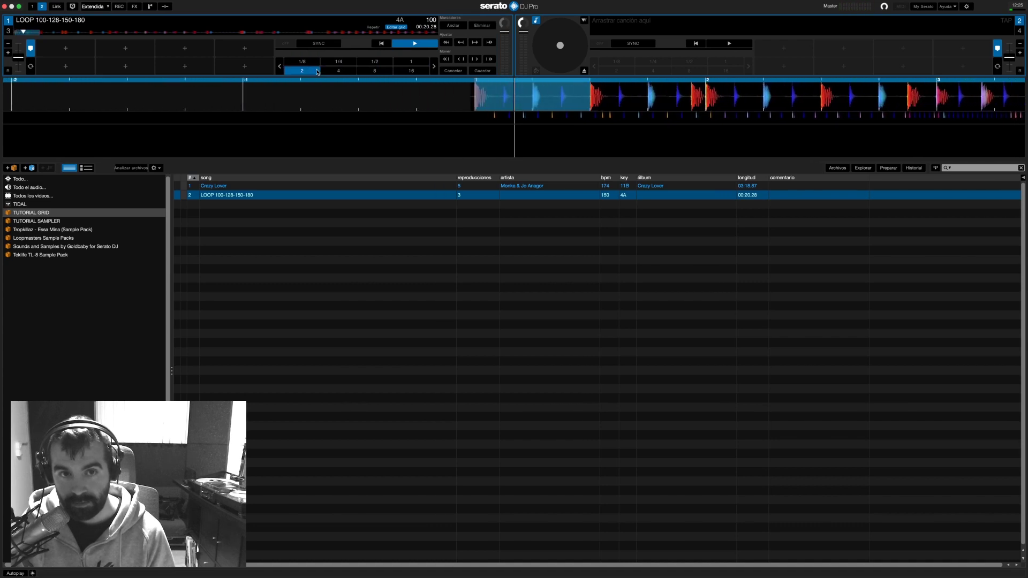
{"action": "key", "text": "ctrl+bracketright"}
{"action": "key", "text": "ctrl+bracketright"}
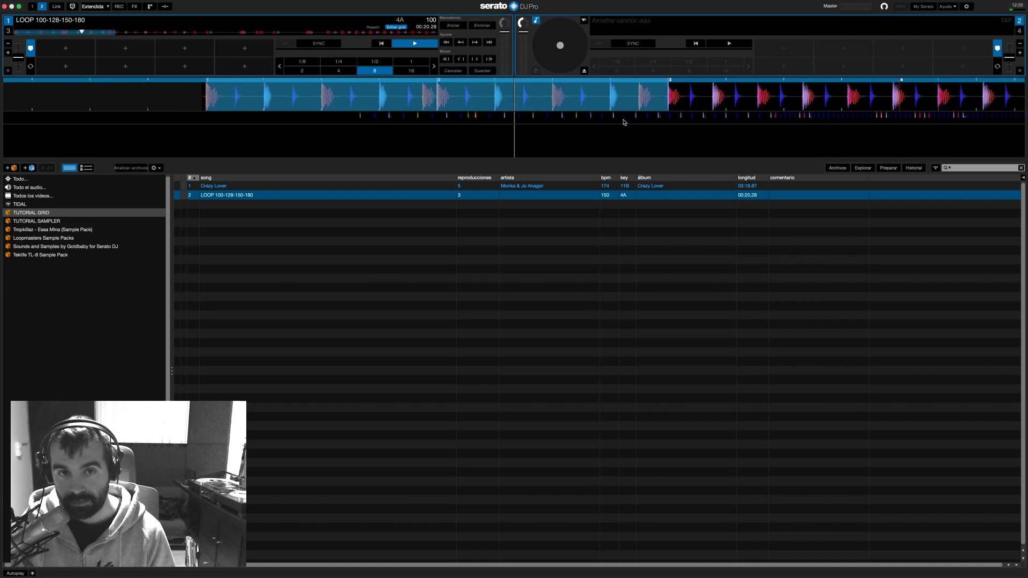
{"action": "key", "text": "q"}
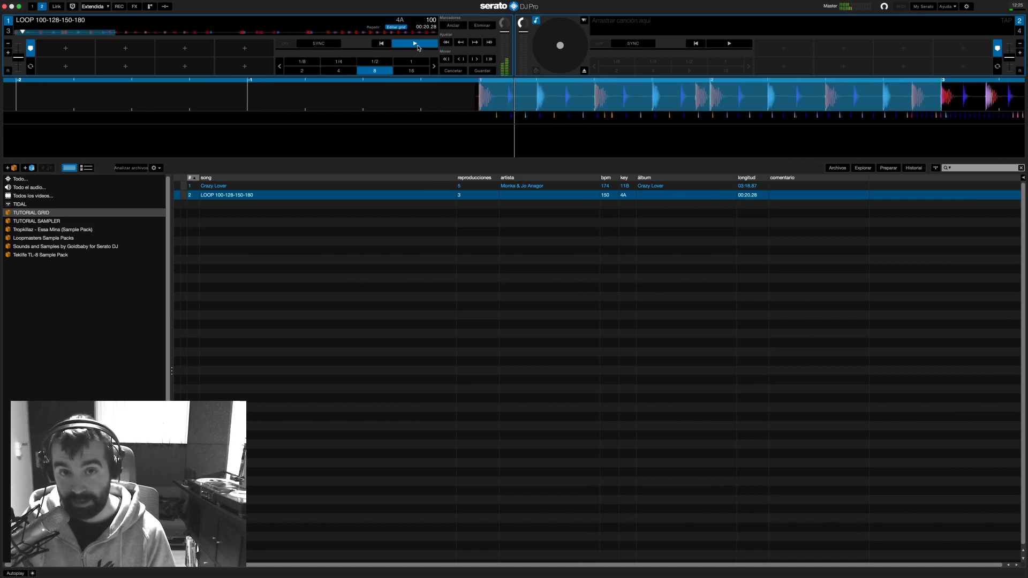
{"action": "key", "text": "space"}
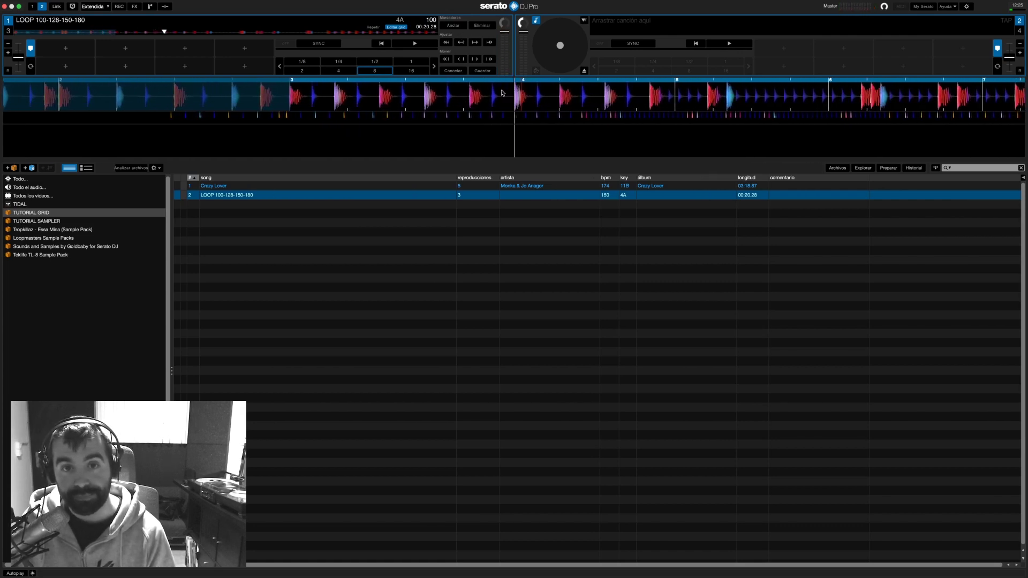
Delete the extra grid marker near bar 4 and bring the playhead back to the start of bar 3
{"action": "left_click_drag", "start_coordinate": [502, 93], "coordinate": [506, 96]}
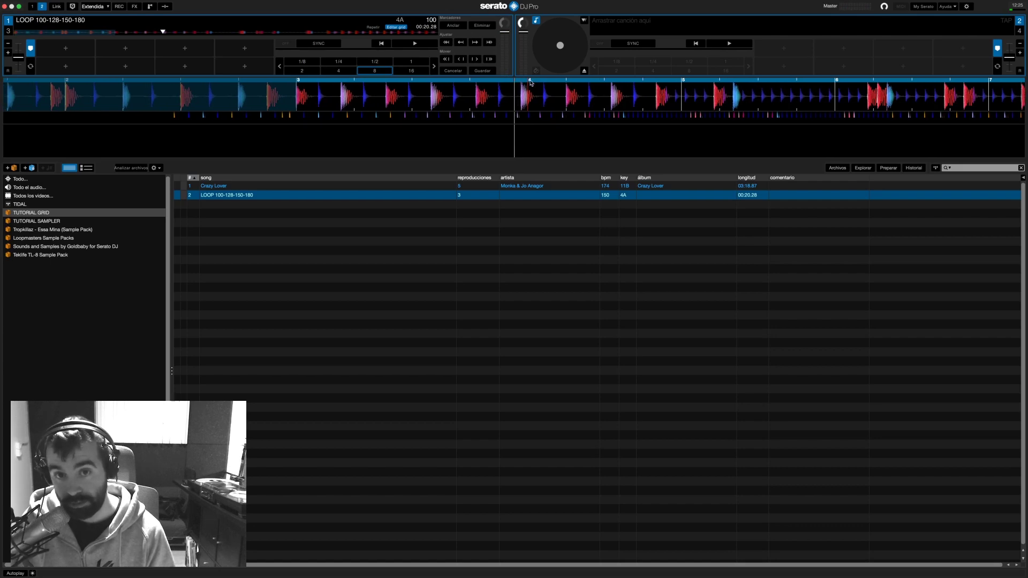
{"action": "left_click", "coordinate": [479, 27]}
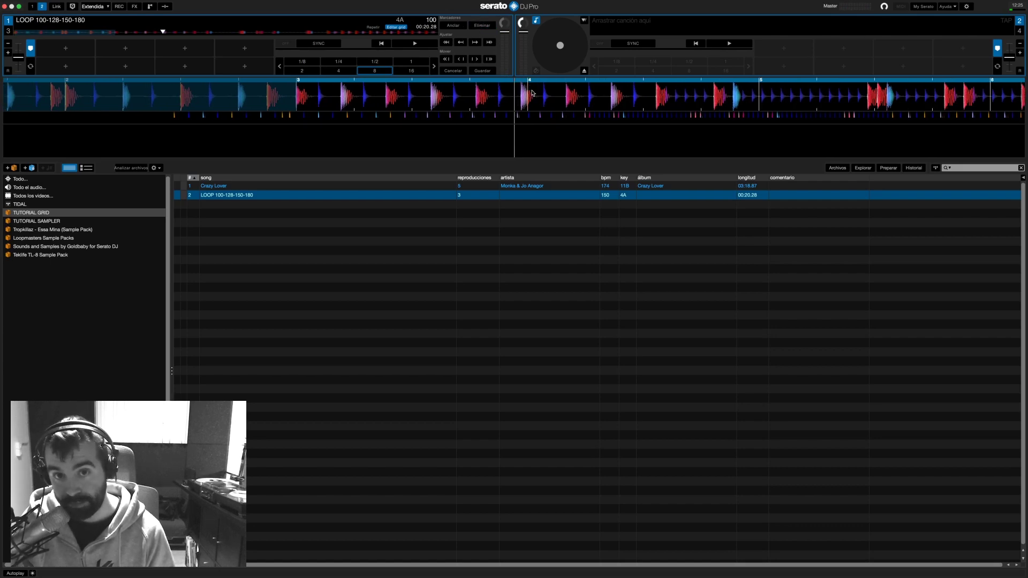
{"action": "left_click_drag", "start_coordinate": [343, 101], "coordinate": [565, 106]}
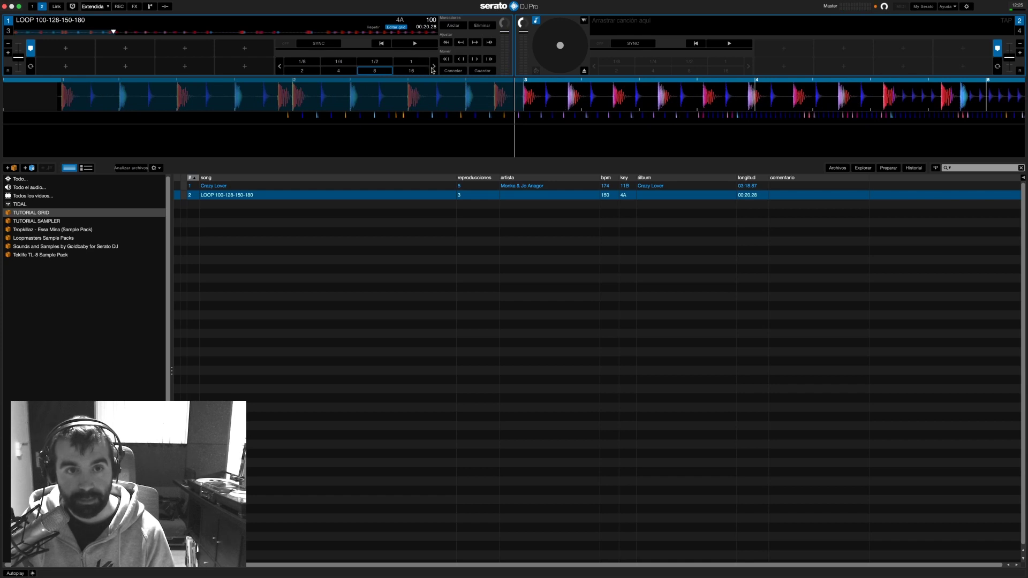
Clear the 8-beat loop region by setting a 1/8-beat loop before bar 3 and switching it off
{"action": "left_click", "coordinate": [375, 70]}
{"action": "left_click", "coordinate": [374, 71]}
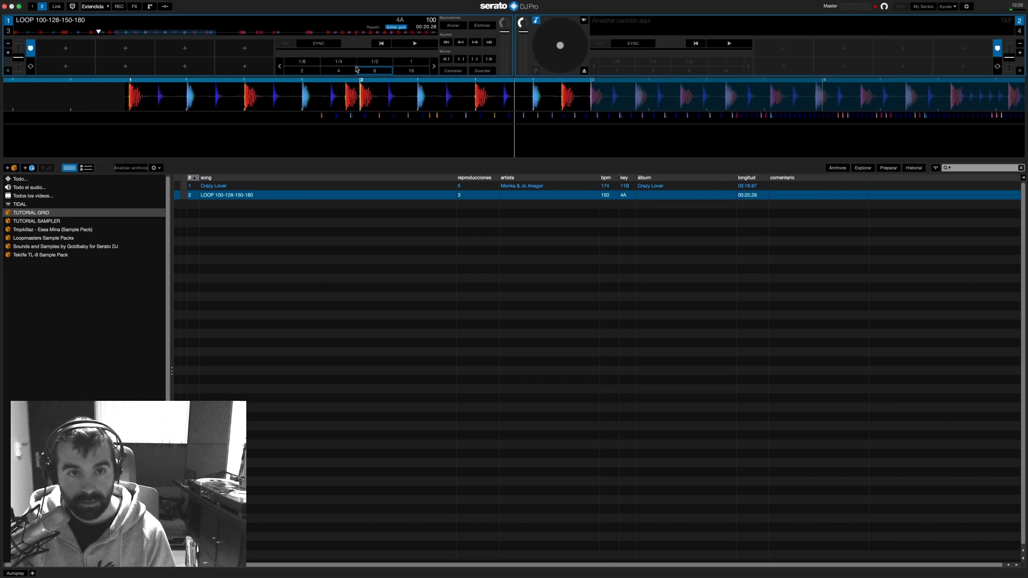
{"action": "left_click", "coordinate": [305, 62]}
{"action": "left_click", "coordinate": [308, 63]}
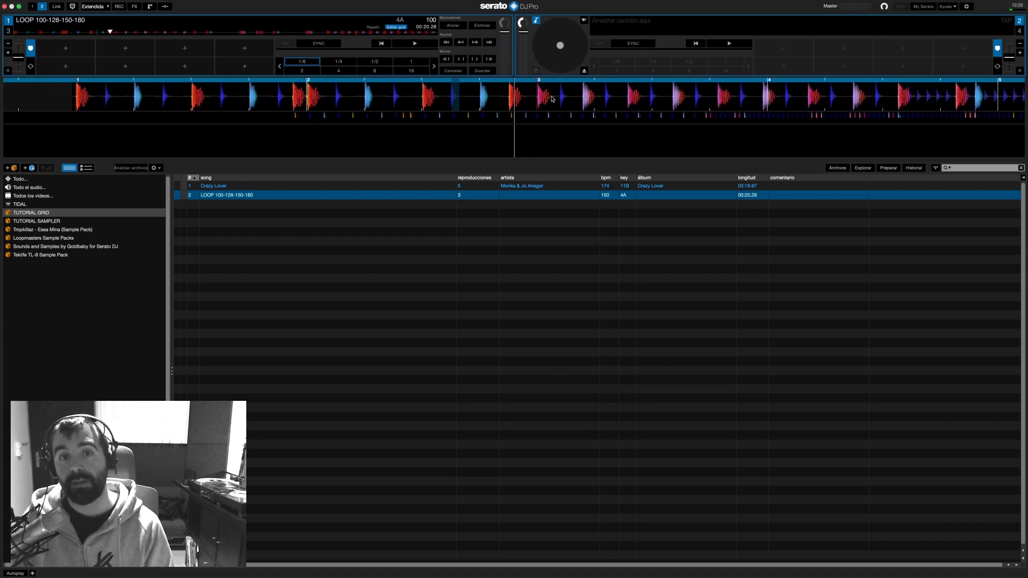
Listen to the section from bar 3 and park the playhead at the kick that starts its second bar
{"action": "left_click_drag", "start_coordinate": [551, 99], "coordinate": [493, 102]}
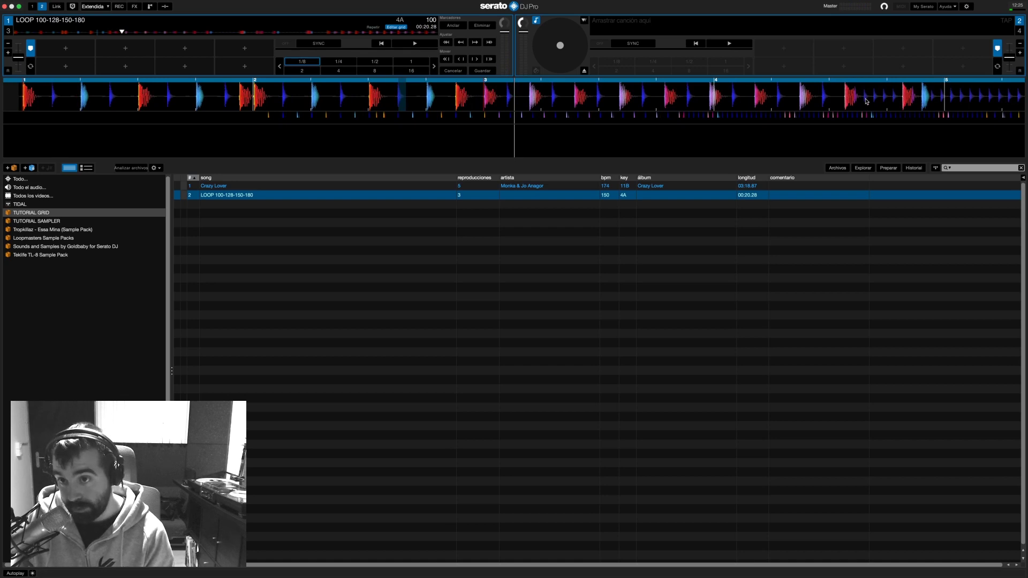
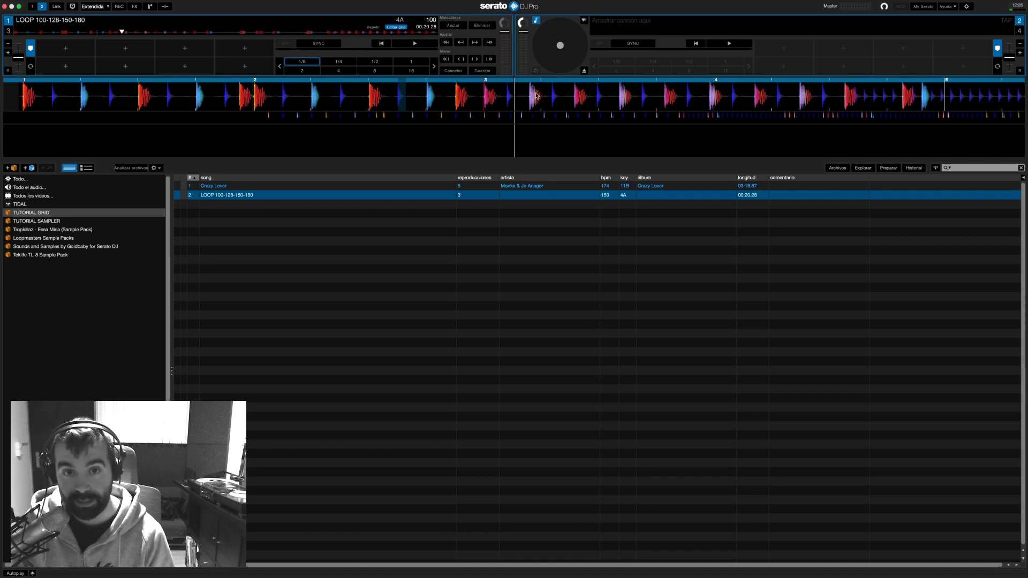
{"action": "left_click_drag", "start_coordinate": [537, 96], "coordinate": [545, 96]}
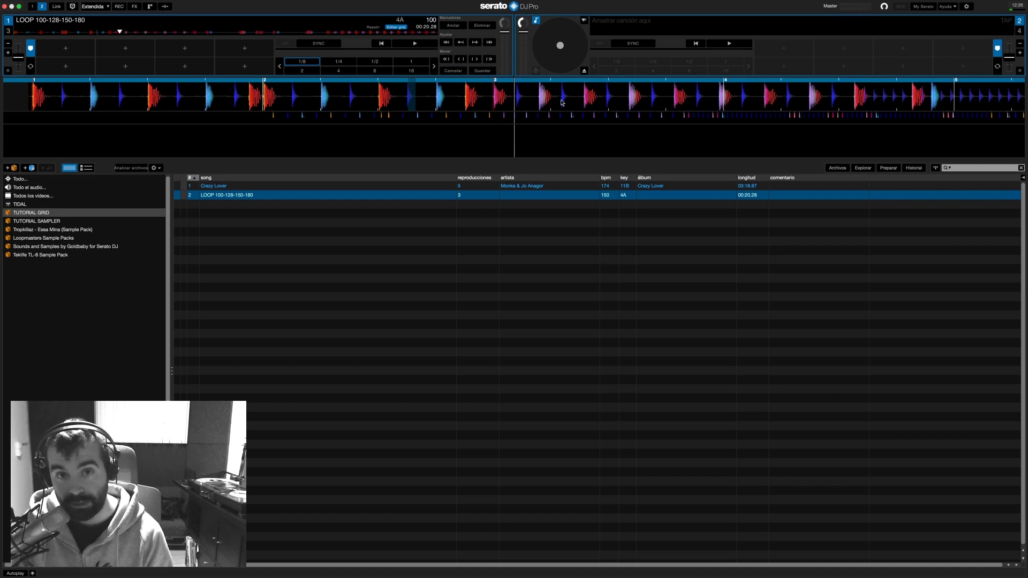
{"action": "left_click", "coordinate": [430, 43]}
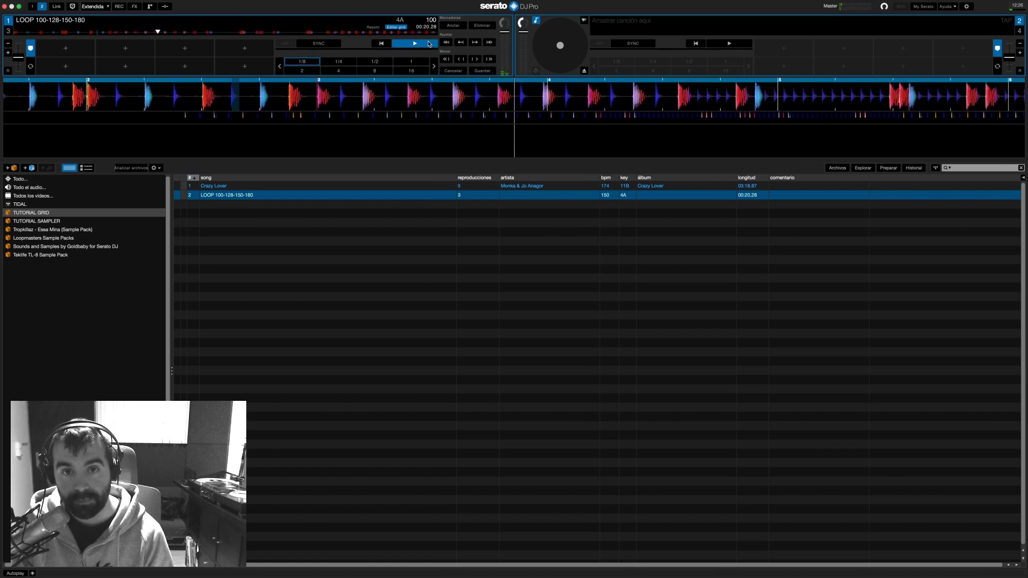
{"action": "key", "text": "space"}
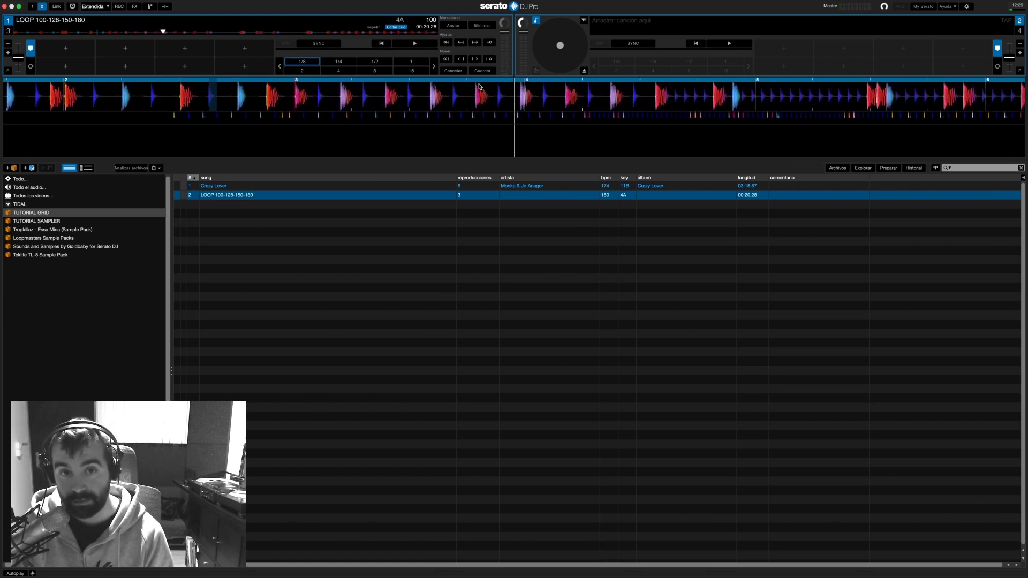
{"action": "left_click_drag", "start_coordinate": [478, 98], "coordinate": [701, 105]}
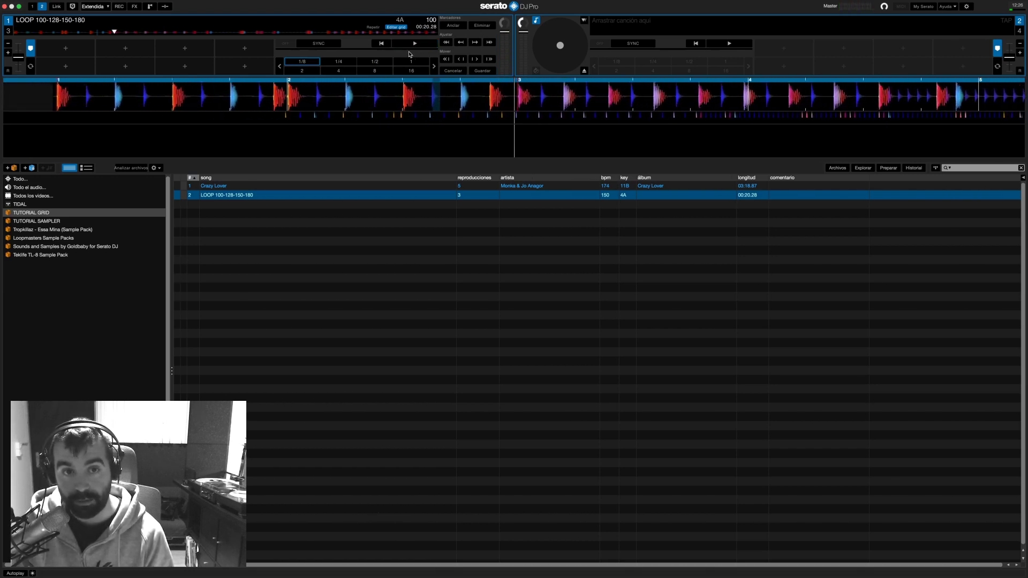
{"action": "left_click", "coordinate": [414, 45]}
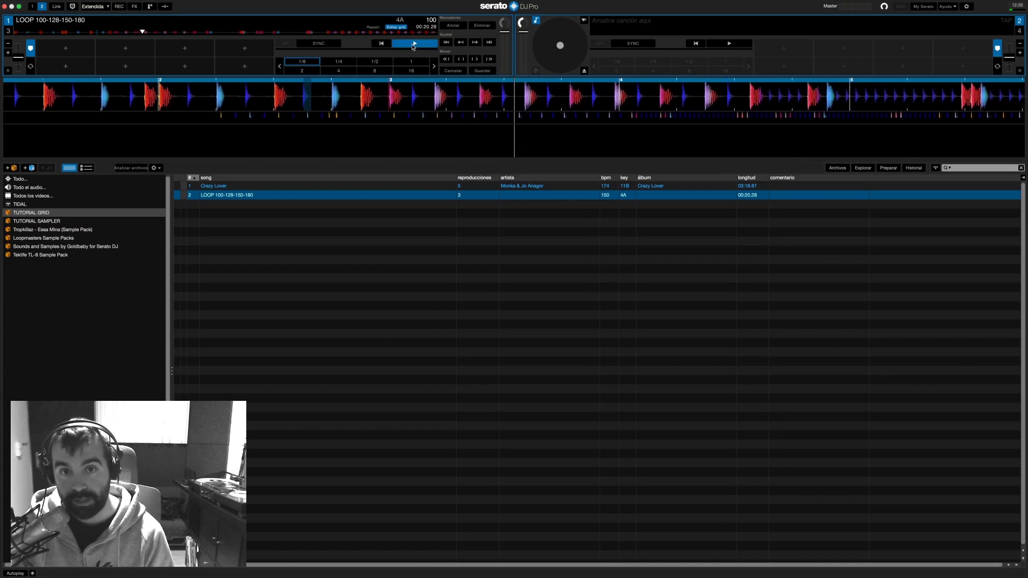
{"action": "left_click", "coordinate": [414, 45]}
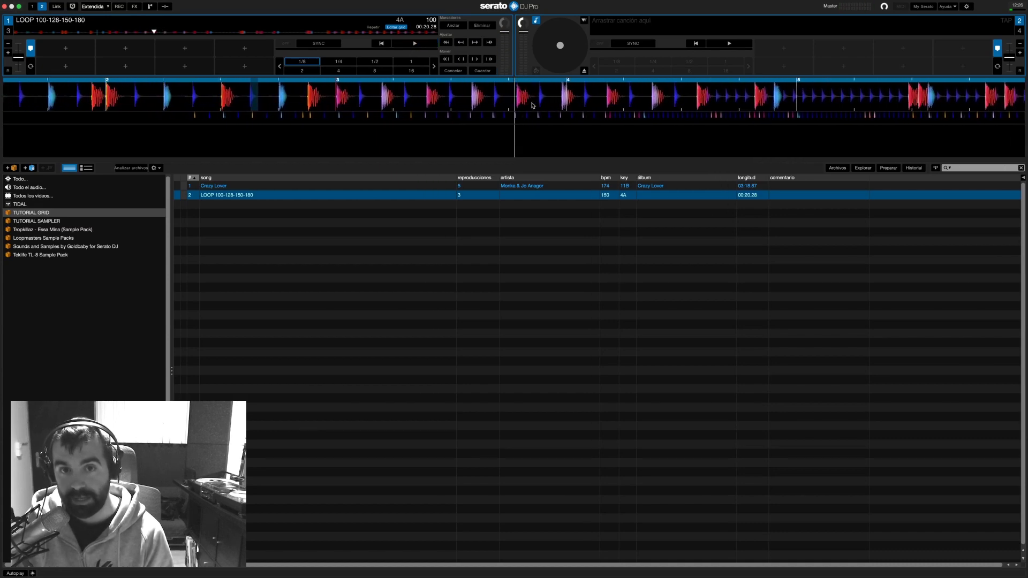
{"action": "left_click_drag", "start_coordinate": [529, 104], "coordinate": [532, 105]}
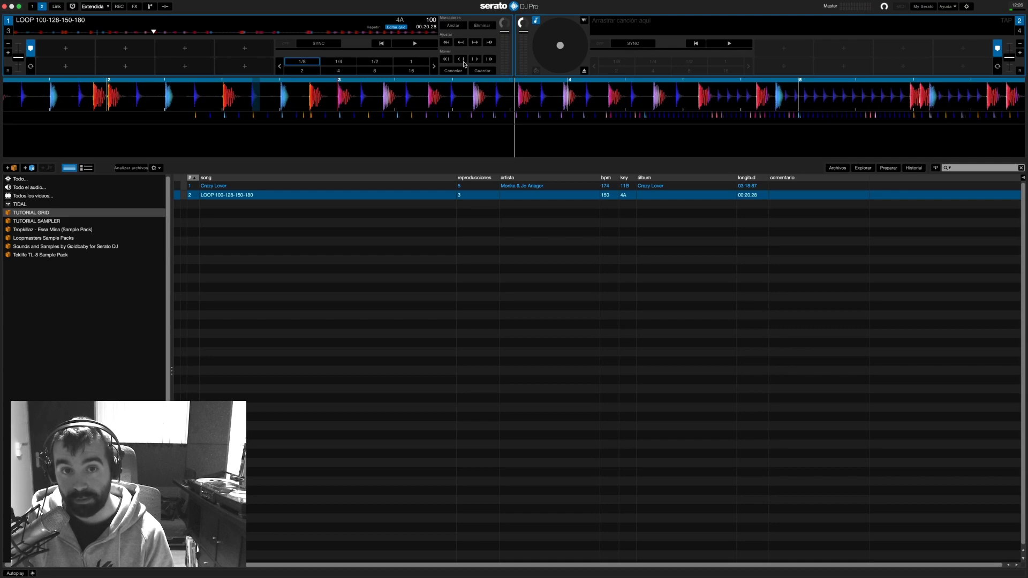
Tighten the beatgrid after bar 3 to 128 BPM so the bar 4 gridline aligns with the kick at the playhead
{"action": "left_click", "coordinate": [446, 42]}
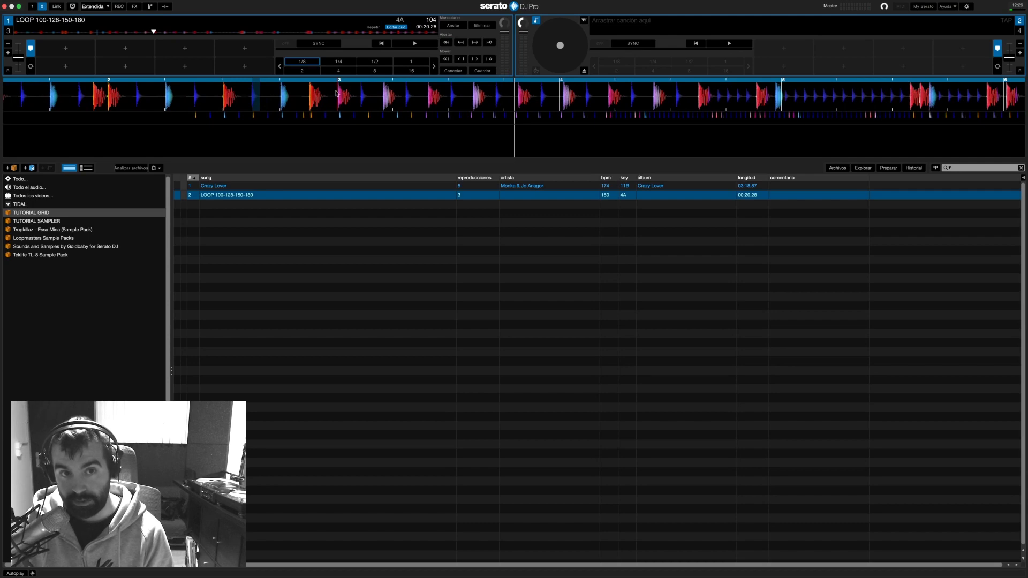
{"action": "left_click", "coordinate": [447, 42]}
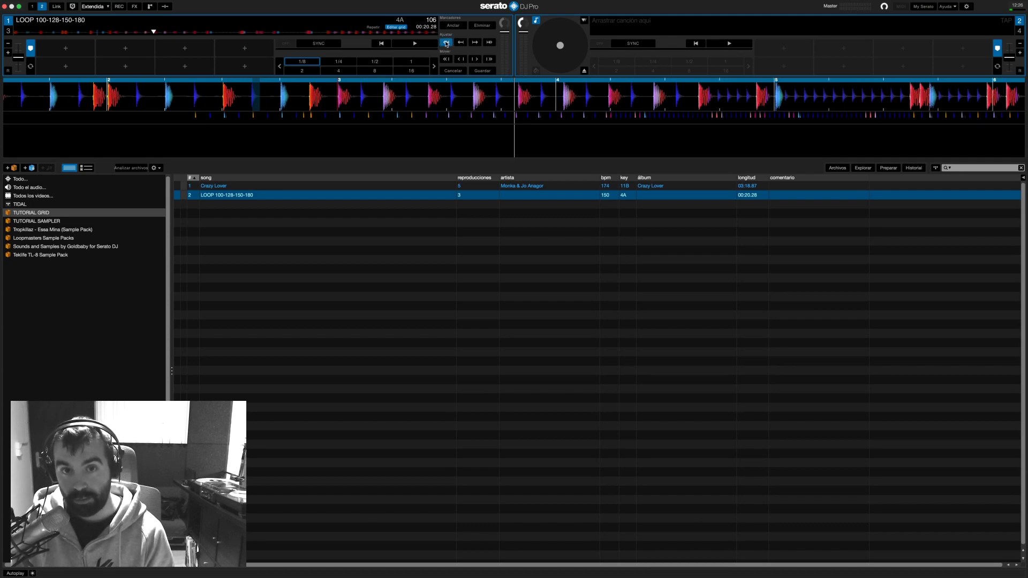
{"action": "left_click", "coordinate": [446, 43]}
{"action": "left_click", "coordinate": [446, 42]}
{"action": "left_click", "coordinate": [446, 43]}
{"action": "left_click", "coordinate": [447, 42]}
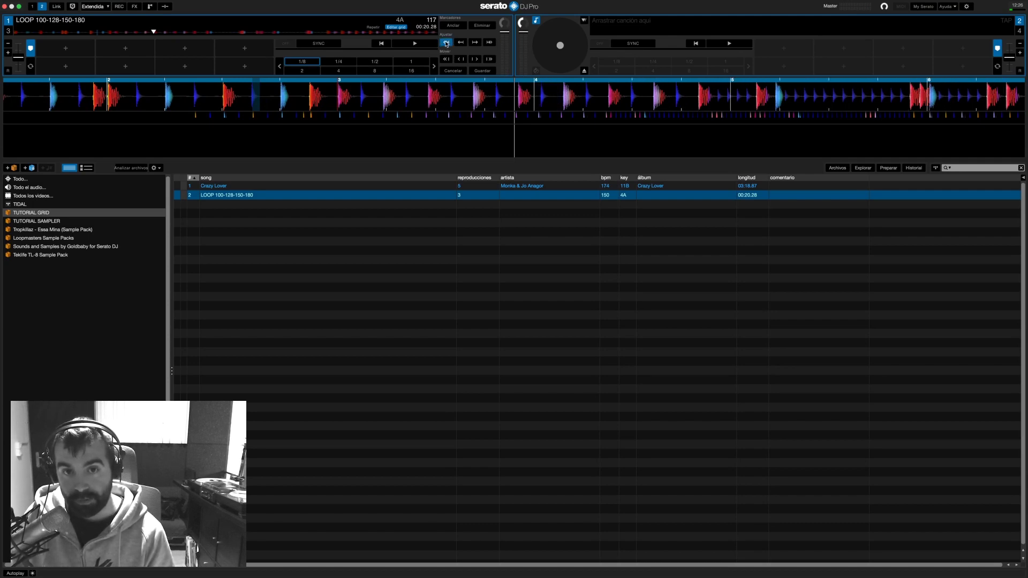
{"action": "left_click", "coordinate": [447, 42]}
{"action": "left_click", "coordinate": [446, 43]}
{"action": "left_click", "coordinate": [446, 42]}
{"action": "left_click", "coordinate": [447, 42]}
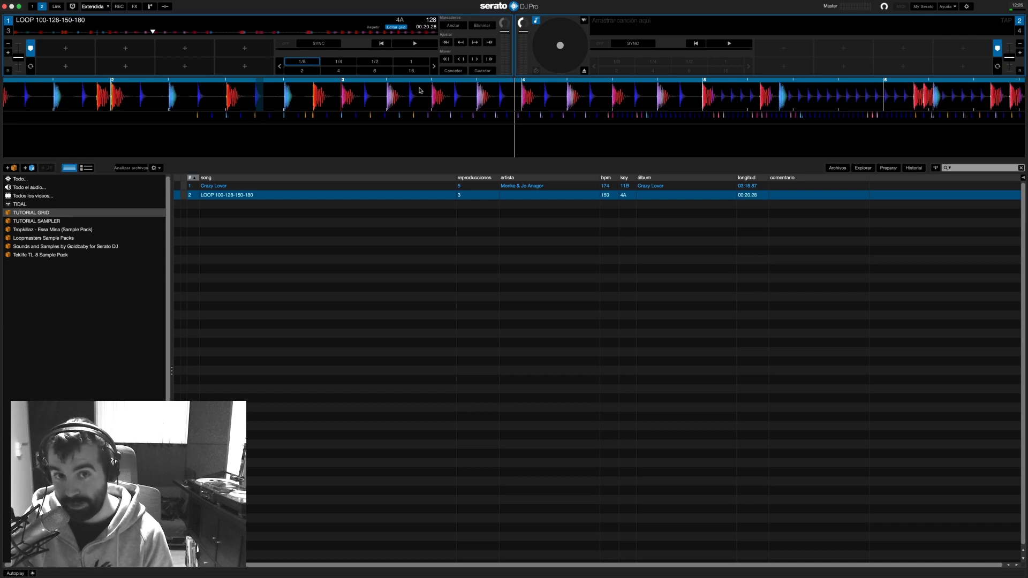
Check the 128 BPM grid between bars 3 and 5 and add a grid marker on the kick starting bar 5
{"action": "left_click_drag", "start_coordinate": [427, 95], "coordinate": [557, 102]}
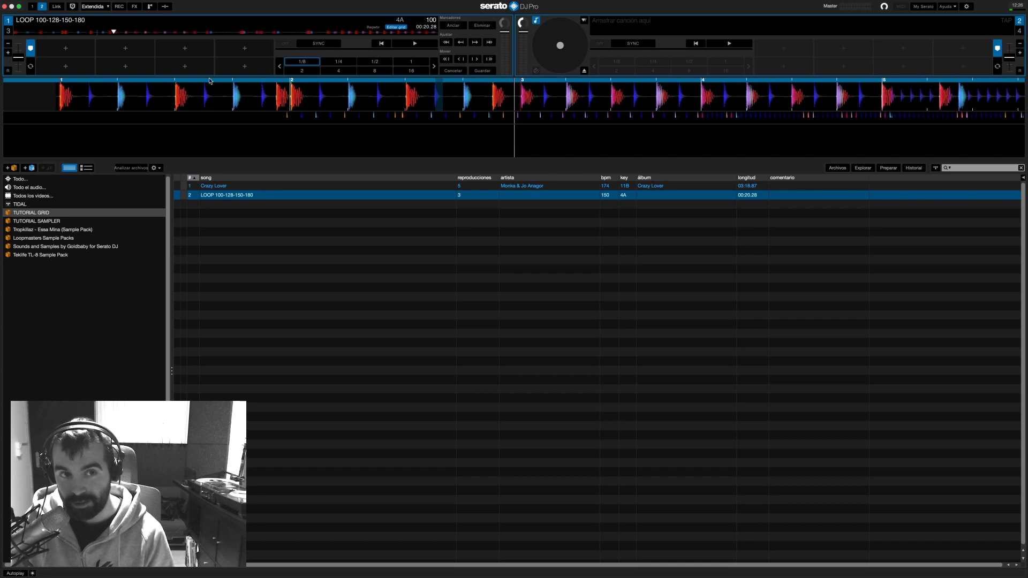
{"action": "left_click_drag", "start_coordinate": [621, 101], "coordinate": [545, 100]}
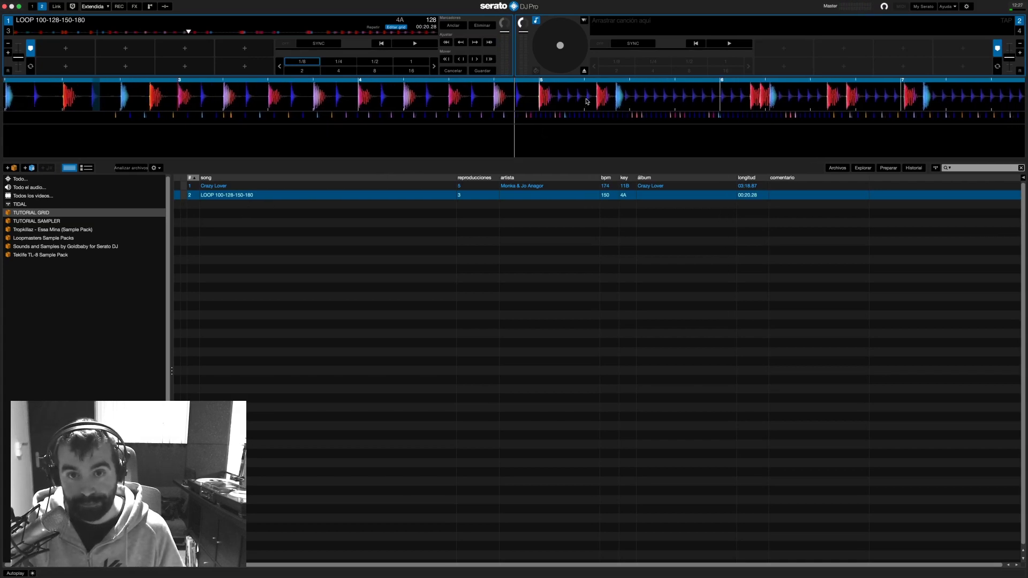
{"action": "left_click", "coordinate": [404, 45]}
{"action": "left_click", "coordinate": [404, 45]}
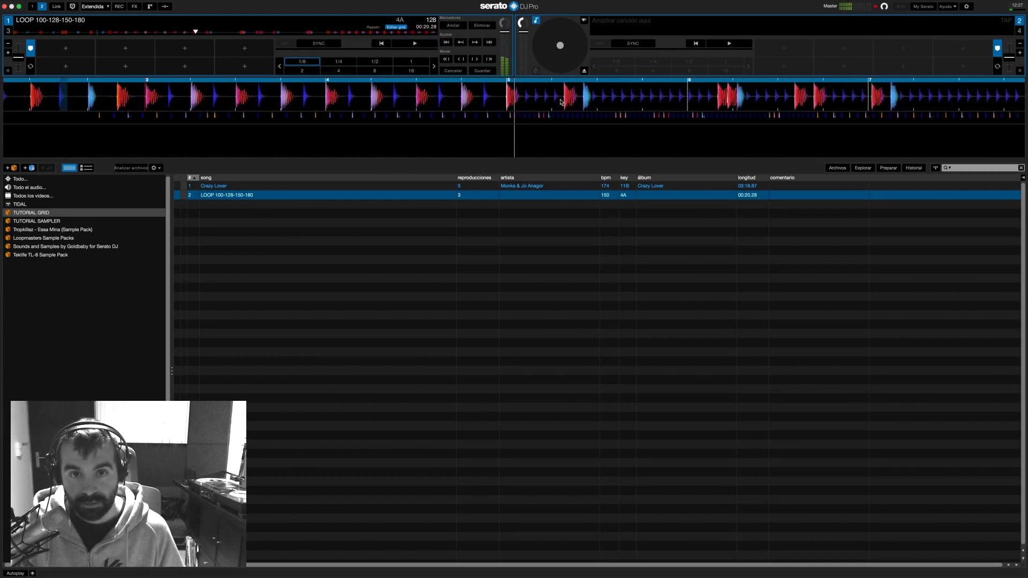
{"action": "left_click_drag", "start_coordinate": [500, 102], "coordinate": [550, 110]}
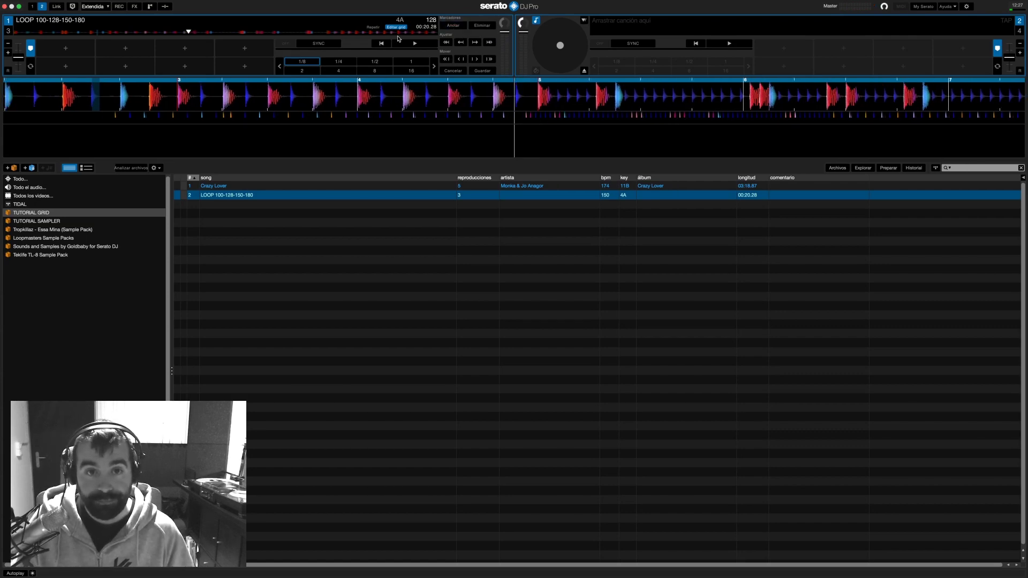
Play through the section following bar 5 to past bar 7 and bring the playhead back to the start of bar 5
{"action": "left_click", "coordinate": [416, 43]}
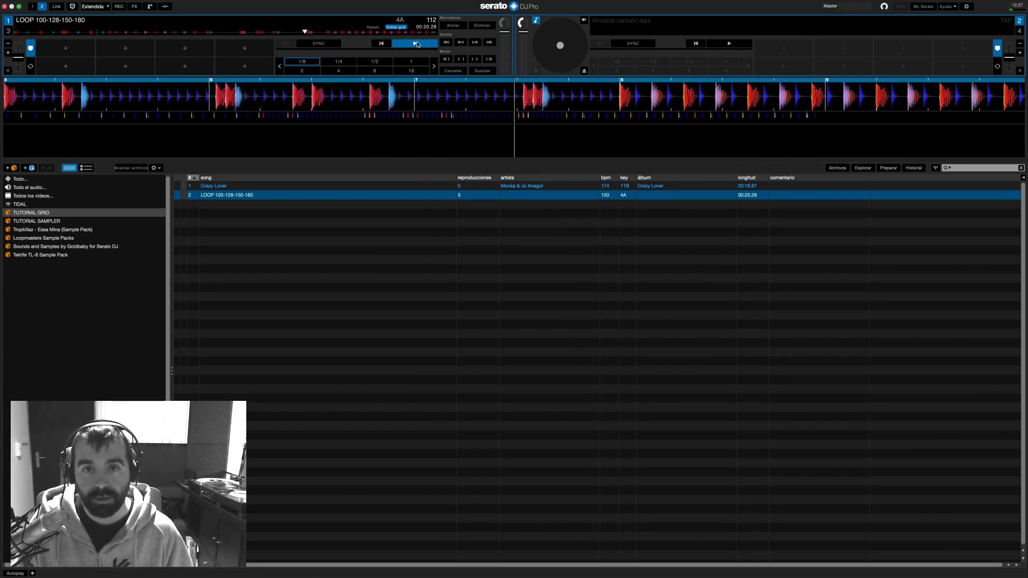
{"action": "left_click", "coordinate": [416, 43]}
{"action": "left_click_drag", "start_coordinate": [457, 84], "coordinate": [522, 174]}
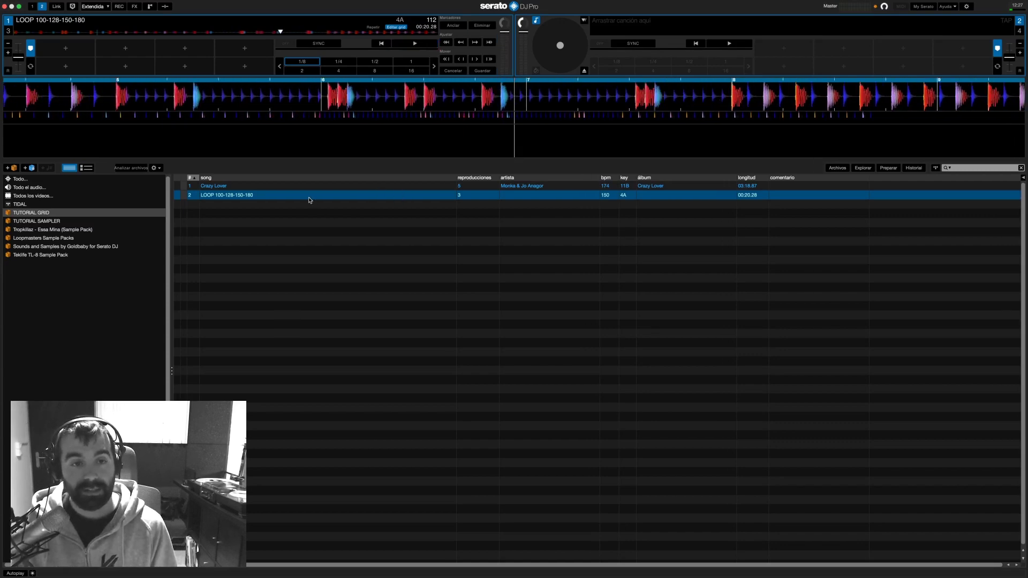
{"action": "left_click_drag", "start_coordinate": [379, 105], "coordinate": [587, 107]}
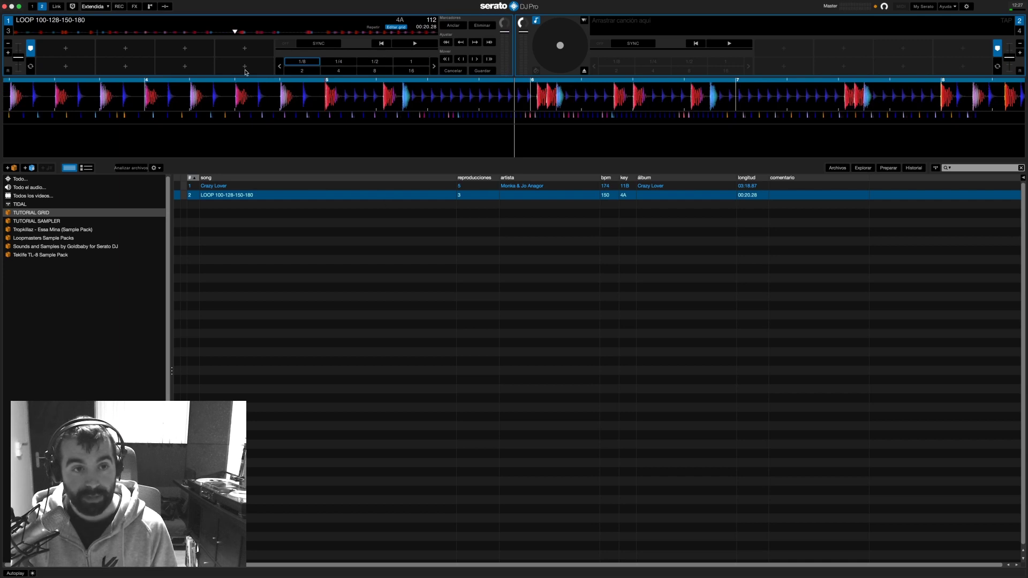
{"action": "left_click_drag", "start_coordinate": [187, 100], "coordinate": [378, 97]}
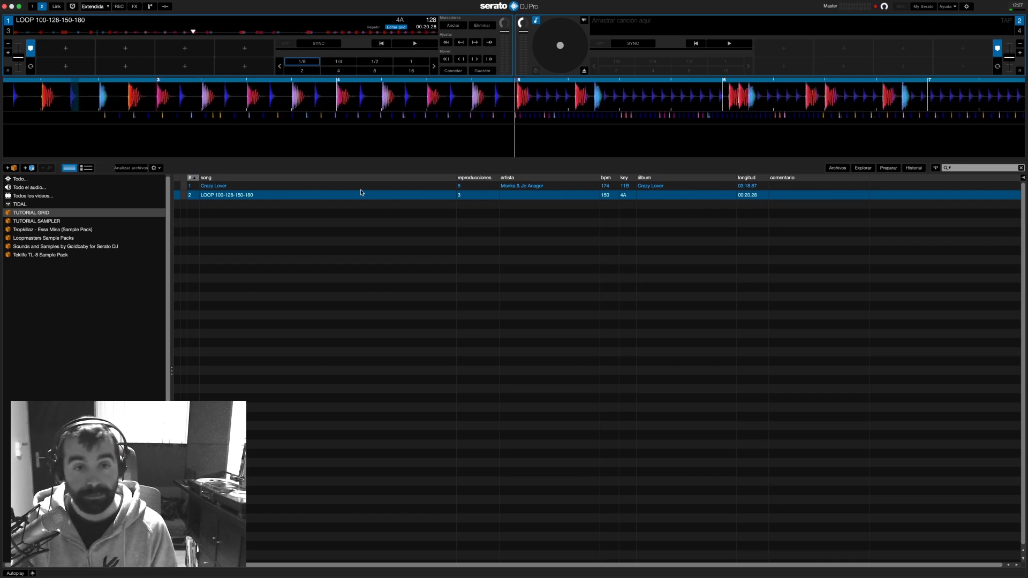
{"action": "mouse_move", "coordinate": [541, 106]}
{"action": "left_mouse_down"}
{"action": "mouse_move", "coordinate": [555, 100]}
{"action": "mouse_move", "coordinate": [536, 105]}
{"action": "left_mouse_up"}
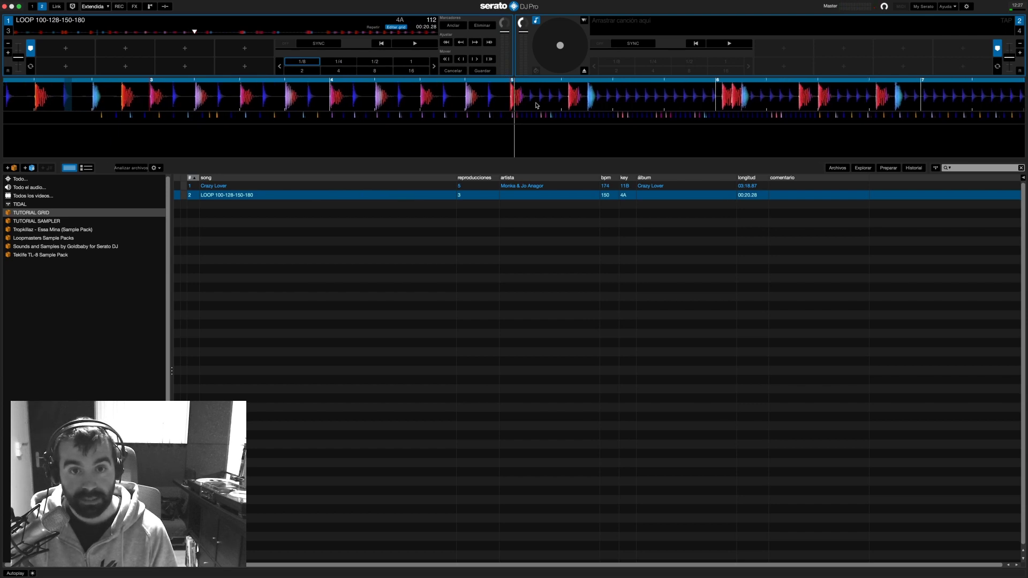
Listen on from bar 5 and park the playhead at the kick that completes the section's first two bars
{"action": "left_click", "coordinate": [410, 43]}
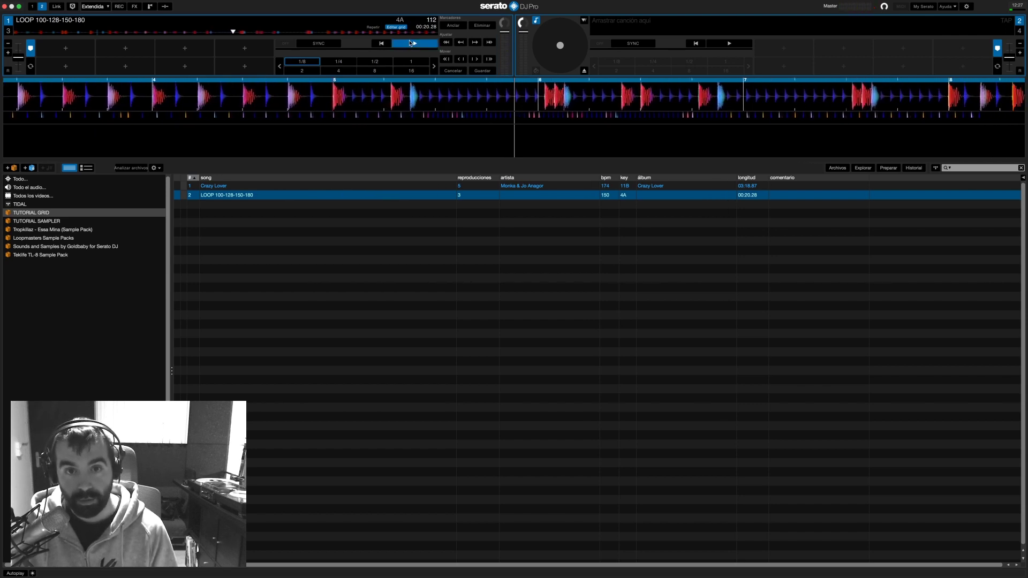
{"action": "left_click", "coordinate": [410, 42]}
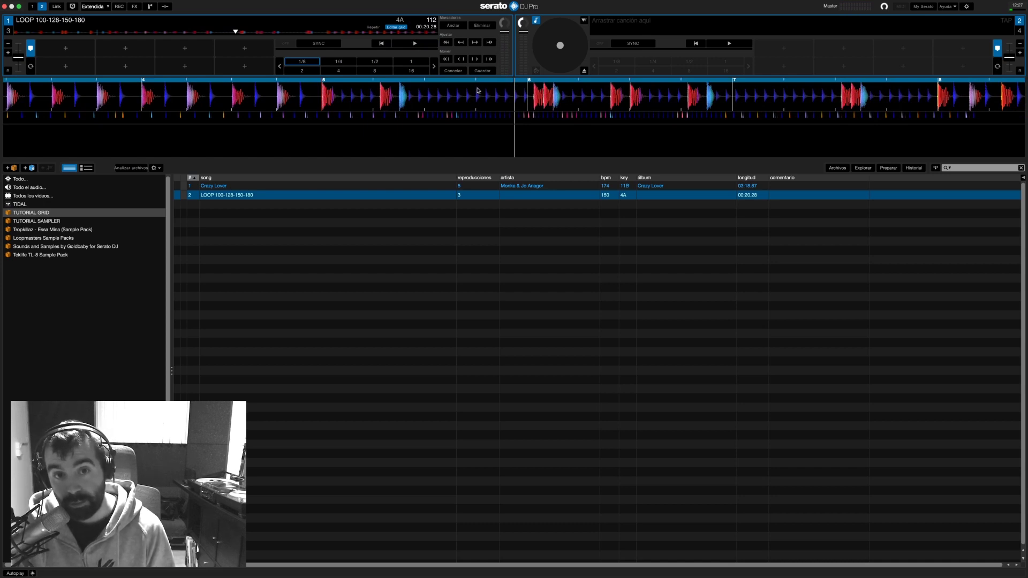
{"action": "left_click_drag", "start_coordinate": [461, 117], "coordinate": [615, 104]}
{"action": "left_click", "coordinate": [420, 45]}
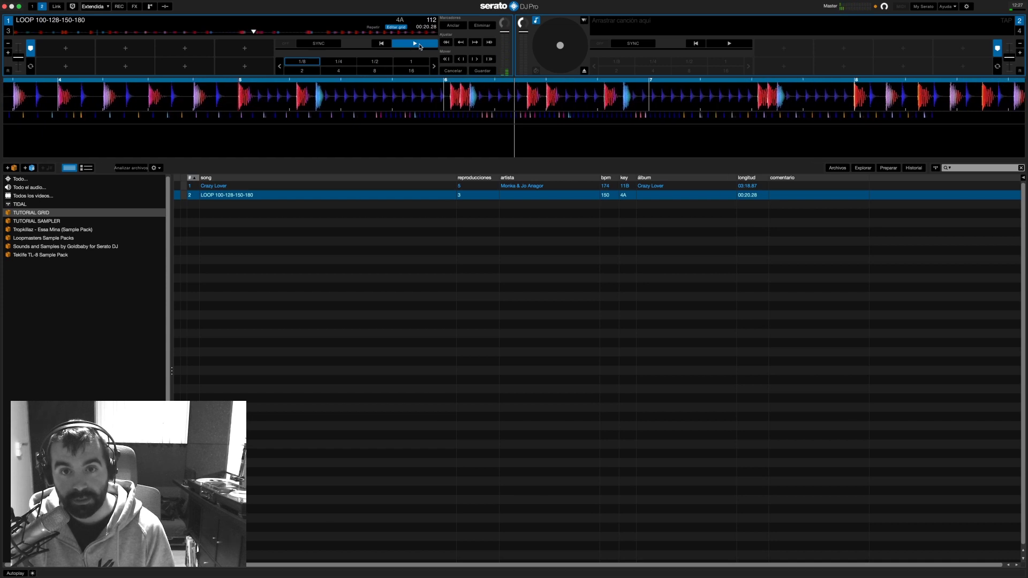
{"action": "left_click", "coordinate": [420, 47]}
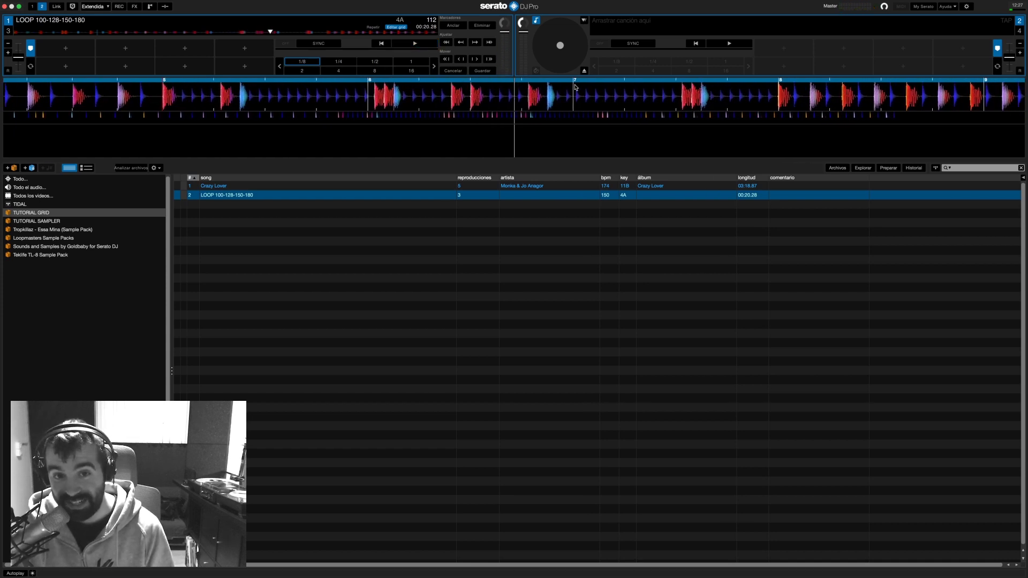
{"action": "left_click_drag", "start_coordinate": [475, 92], "coordinate": [520, 97]}
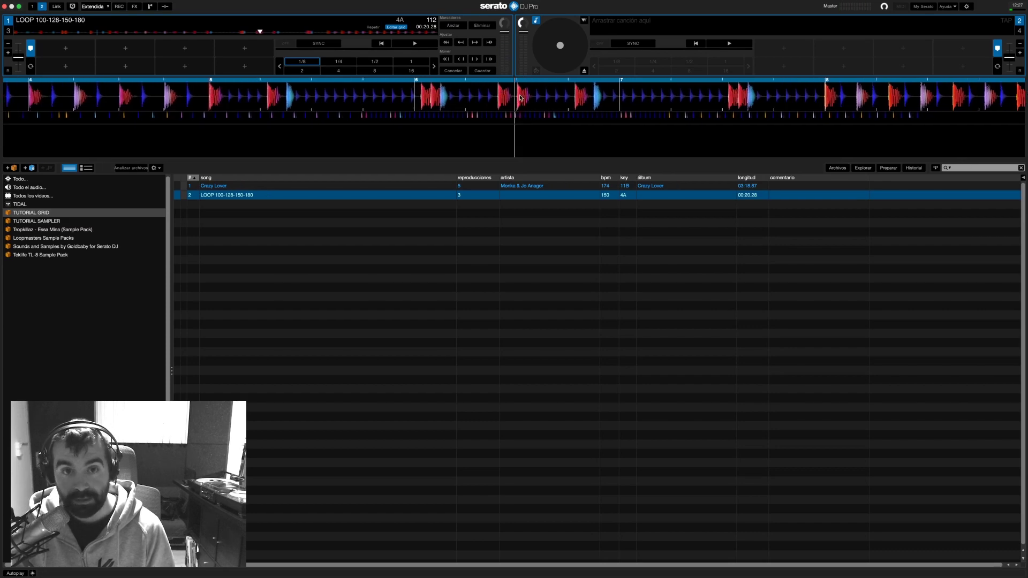
Tighten the beatgrid after bar 5 to 150 BPM so the bar 7 gridline lines up with its starting kick
{"action": "left_click", "coordinate": [445, 42]}
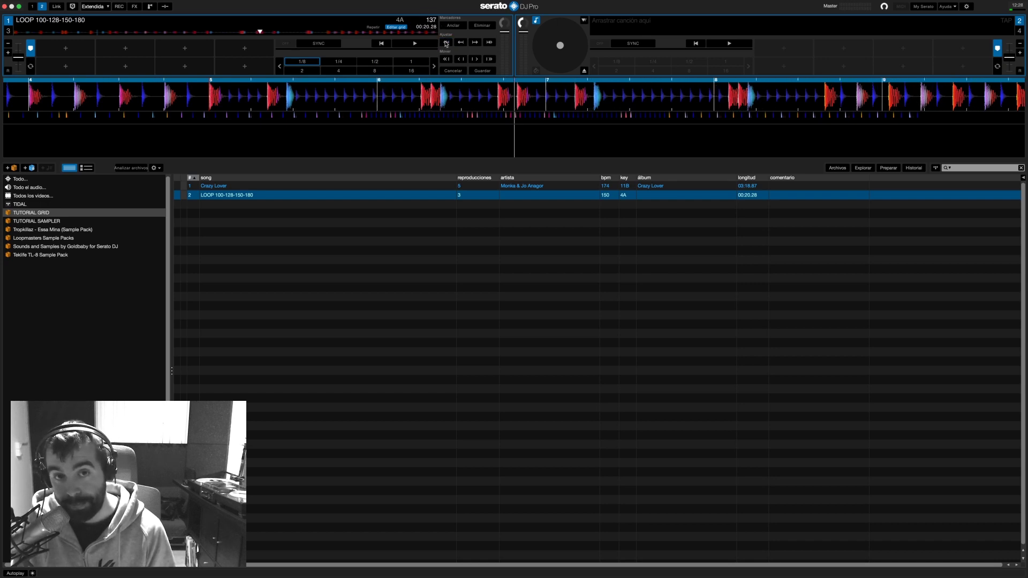
{"action": "left_click", "coordinate": [446, 43]}
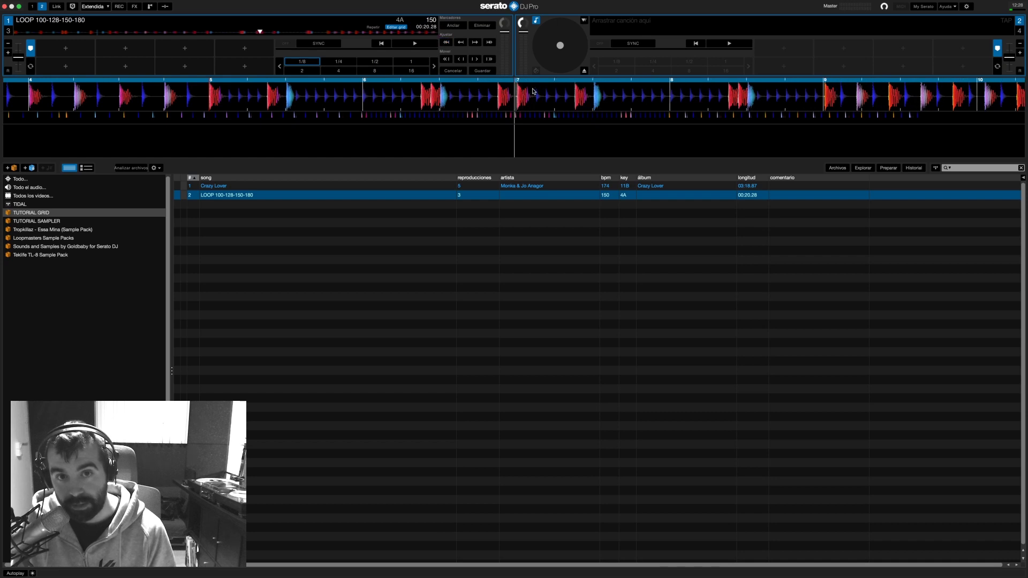
{"action": "scroll", "coordinate": [533, 92], "scroll_direction": "left", "scroll_amount": 3}
{"action": "left_click", "coordinate": [475, 45]}
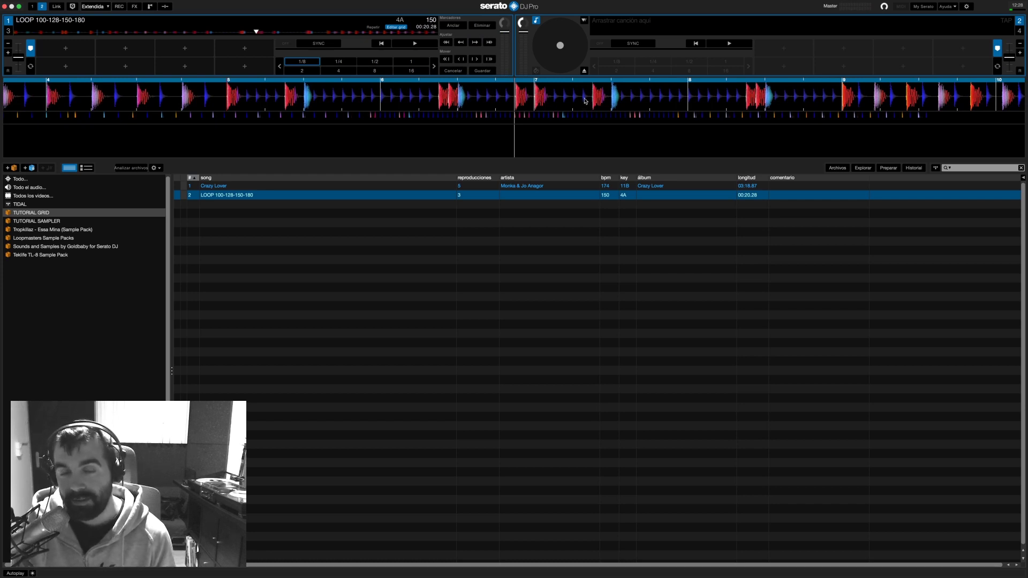
Check the 150 BPM grid by scanning bars 6 to 8 and playing through to the start of bar 9
{"action": "scroll", "coordinate": [700, 113], "scroll_direction": "left", "scroll_amount": 5}
{"action": "scroll", "coordinate": [701, 113], "scroll_direction": "right", "scroll_amount": 6}
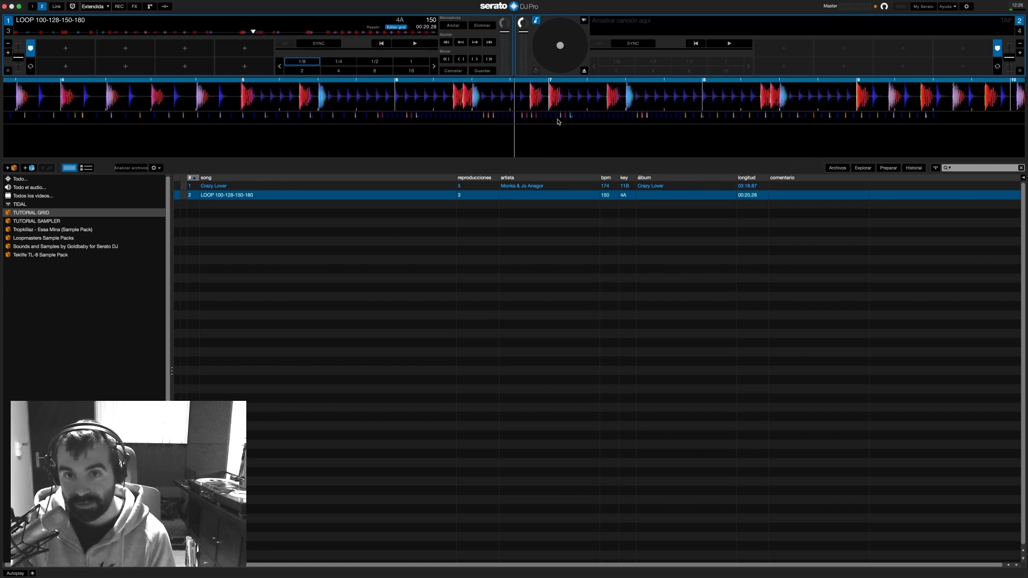
{"action": "scroll", "coordinate": [619, 119], "scroll_direction": "right", "scroll_amount": 4}
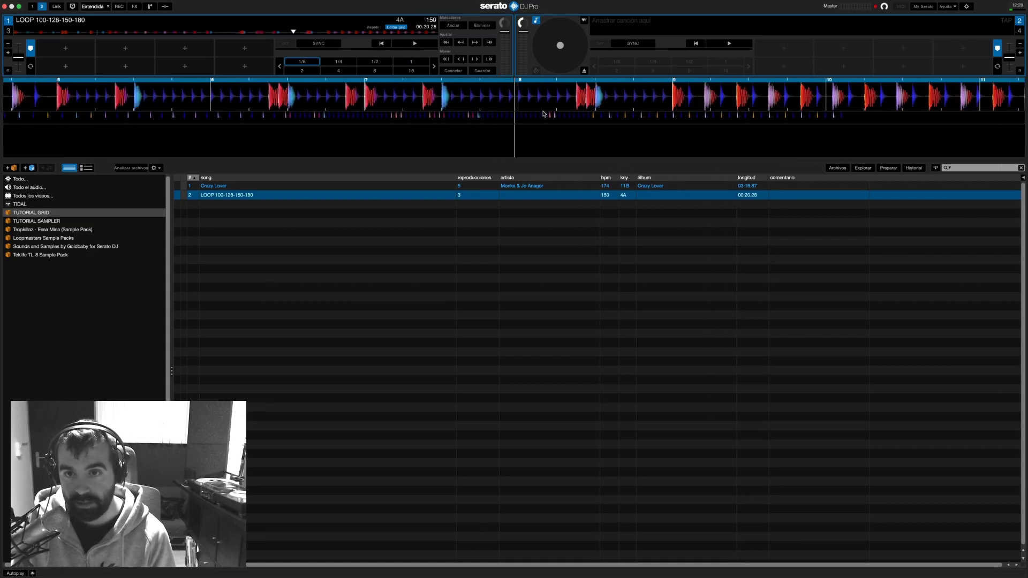
{"action": "left_click", "coordinate": [415, 47]}
{"action": "left_click", "coordinate": [416, 47]}
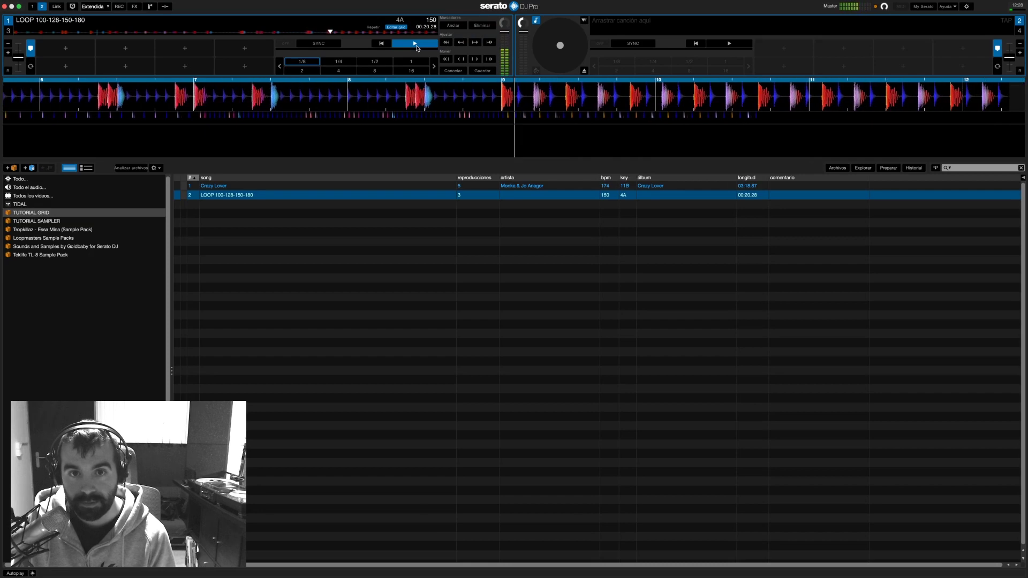
Add a grid marker on the kick starting bar 9 and play the final section to around bar 10
{"action": "left_click_drag", "start_coordinate": [570, 94], "coordinate": [570, 103]}
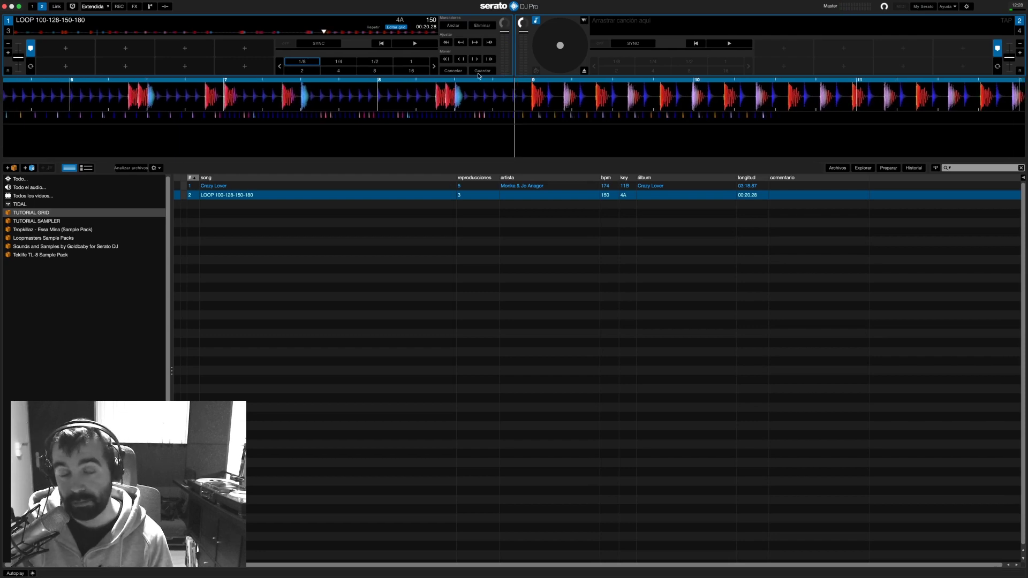
{"action": "left_click", "coordinate": [422, 47]}
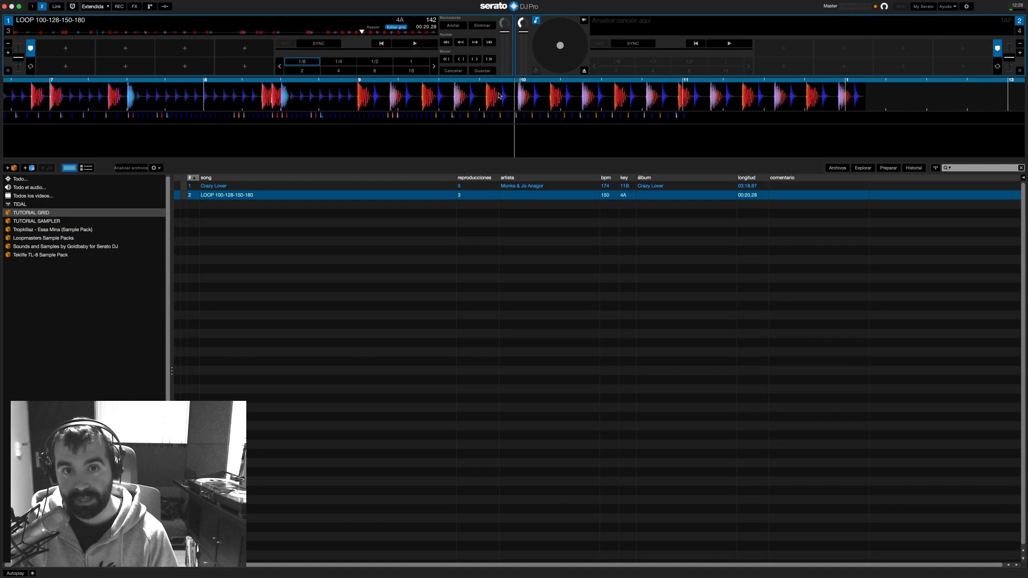
Stop playback and tighten the beatgrid after bar 9 to 180 BPM so the bar 10 gridline lines up with its starting kick
{"action": "left_click", "coordinate": [410, 46]}
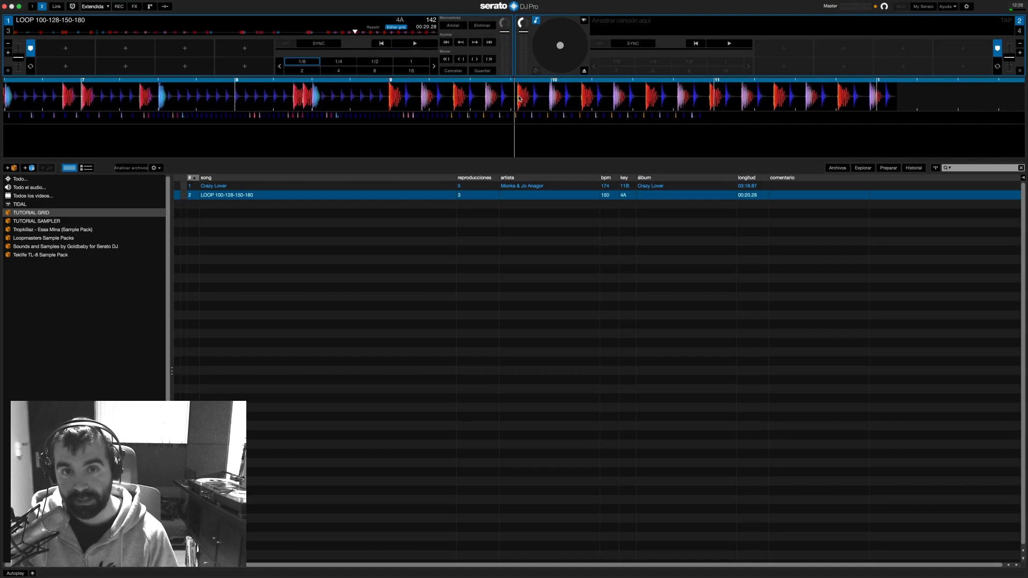
{"action": "left_click", "coordinate": [449, 45]}
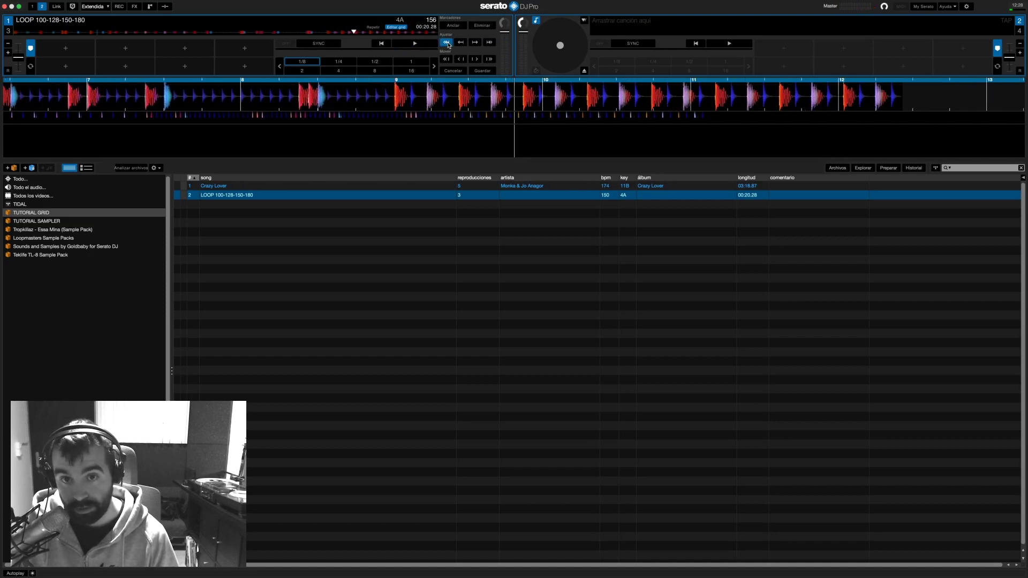
{"action": "left_click", "coordinate": [449, 45]}
{"action": "left_click", "coordinate": [448, 45]}
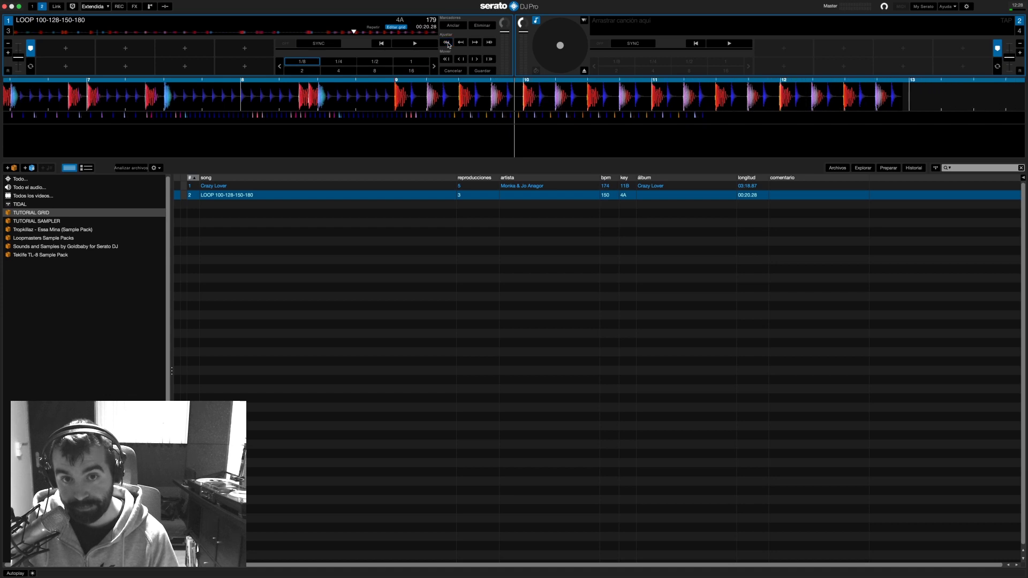
{"action": "left_click", "coordinate": [462, 45]}
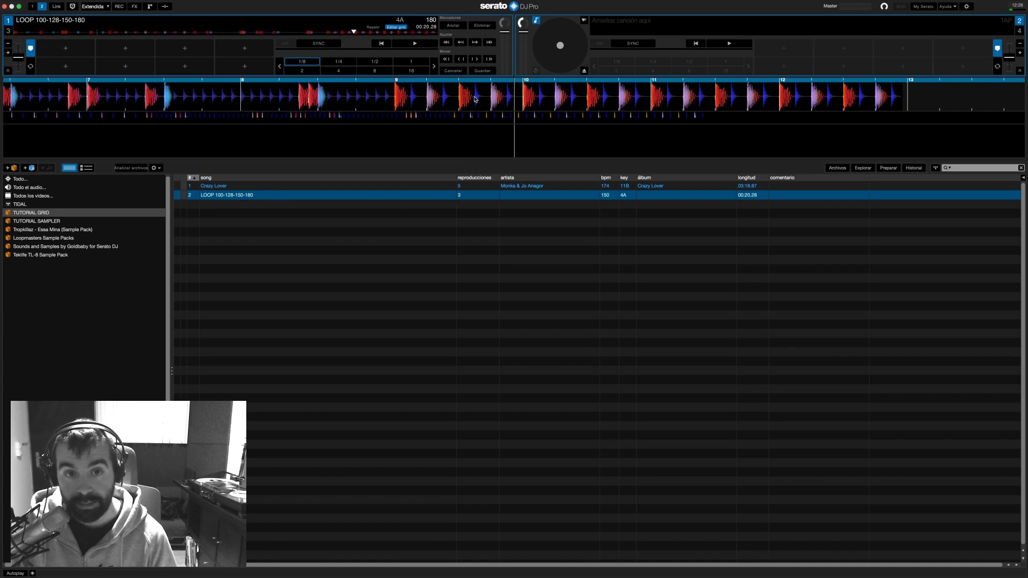
Check the 180 BPM grid by playing on from bar 9 and running a 4-beat loop at bar 11
{"action": "left_click_drag", "start_coordinate": [475, 99], "coordinate": [619, 102]}
{"action": "left_click", "coordinate": [419, 45]}
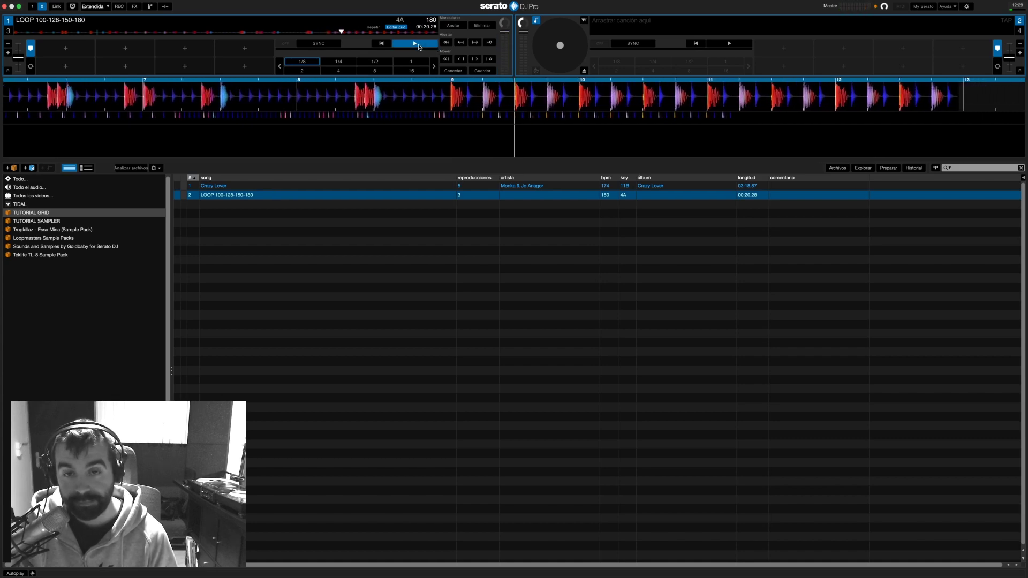
{"action": "left_click", "coordinate": [375, 62]}
{"action": "left_click", "coordinate": [341, 72]}
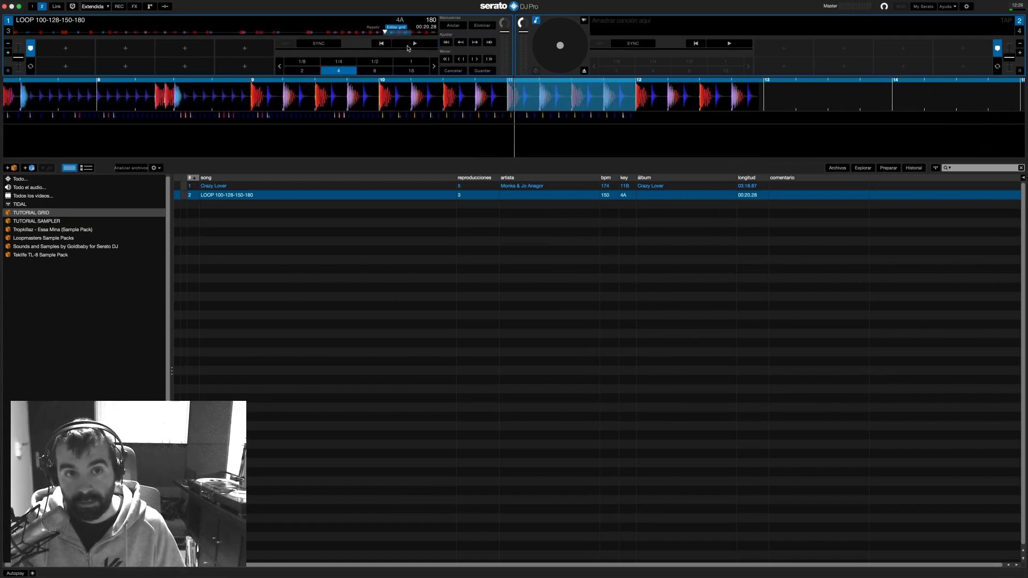
{"action": "left_click_drag", "start_coordinate": [449, 95], "coordinate": [628, 104]}
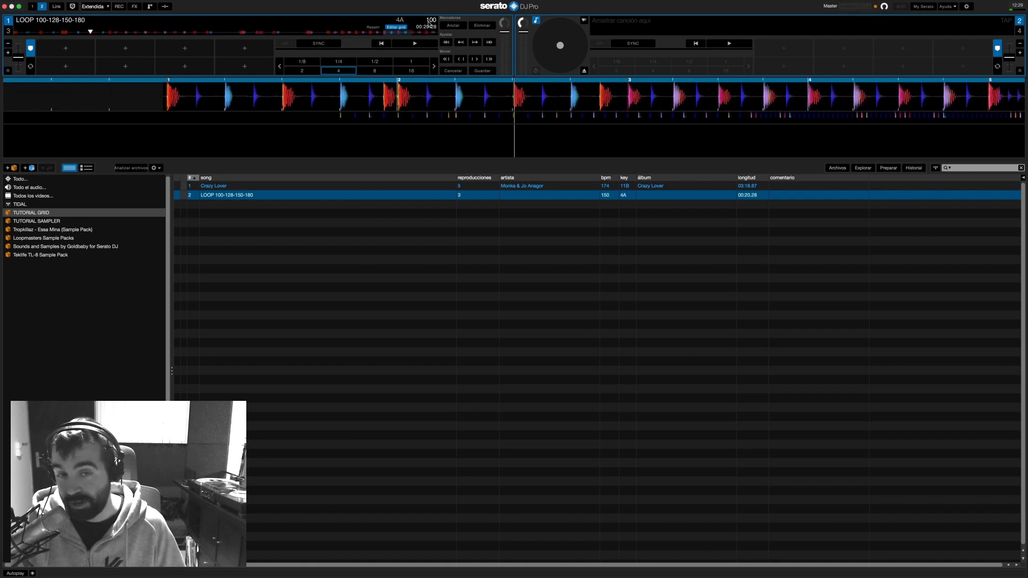
Save the beatgrid edits and play the track through its tempo changes to check the saved grid
{"action": "left_click", "coordinate": [483, 72]}
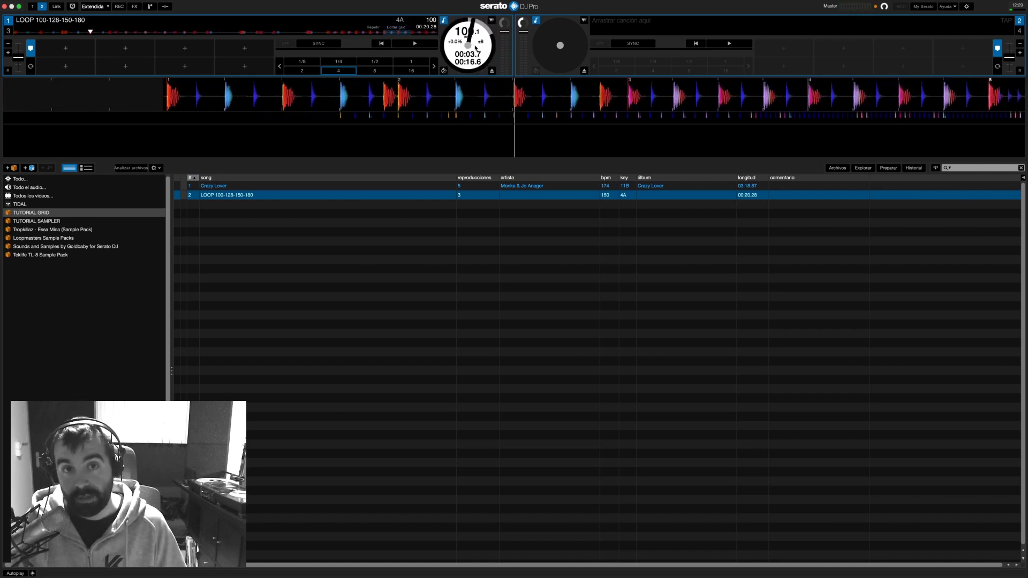
{"action": "key", "text": "space"}
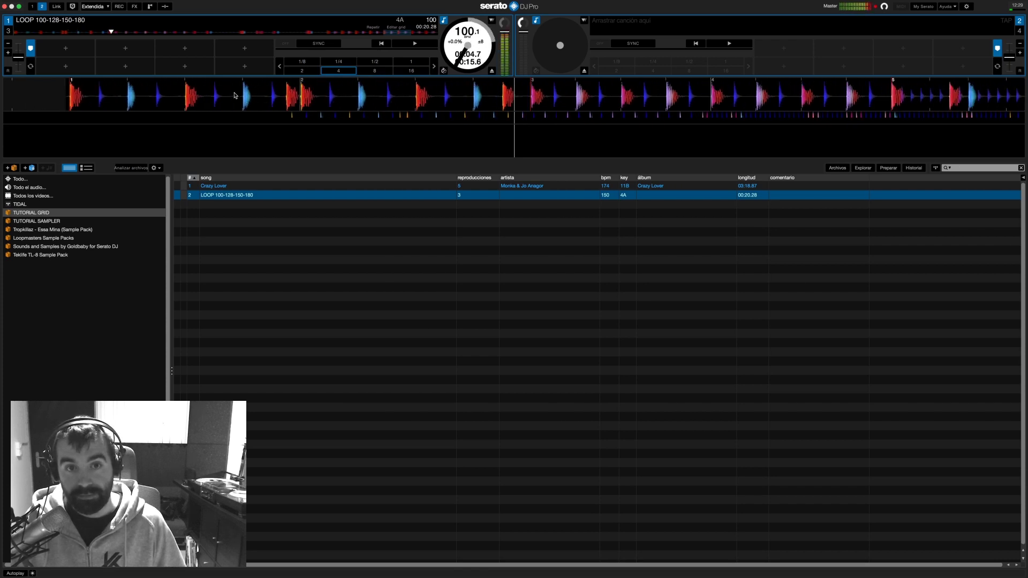
{"action": "key", "text": "space"}
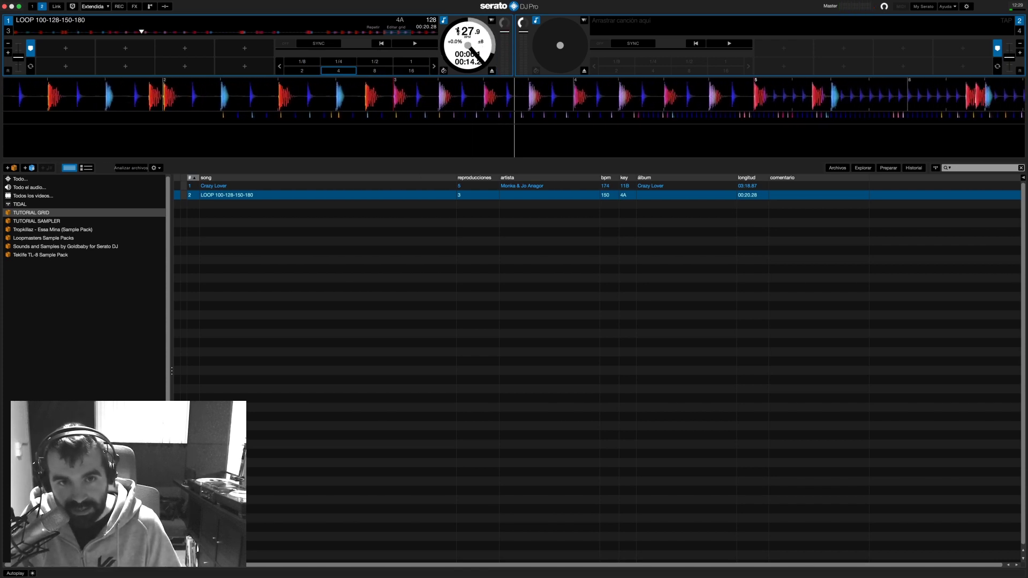
{"action": "left_click", "coordinate": [401, 28]}
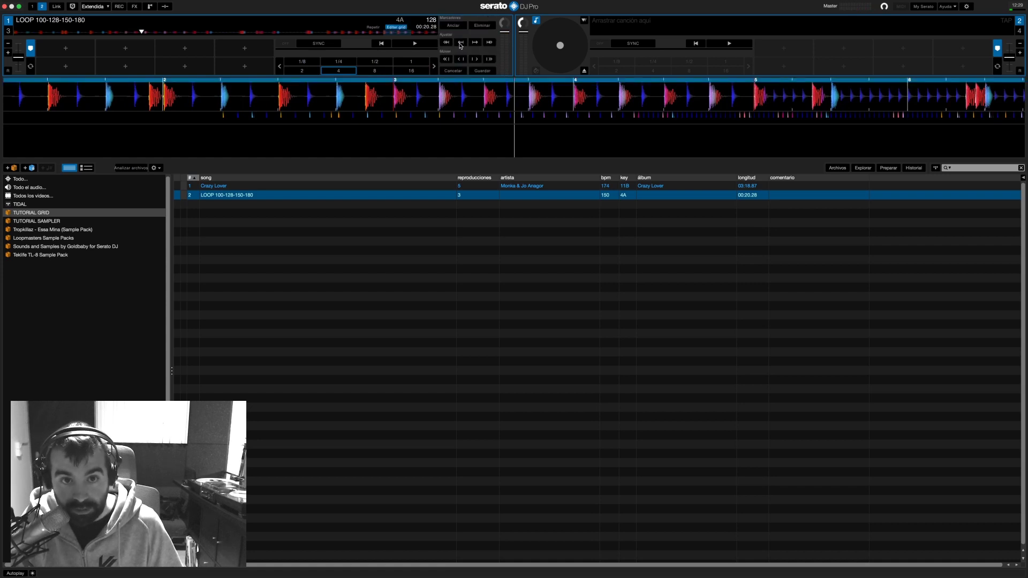
{"action": "left_click", "coordinate": [402, 27]}
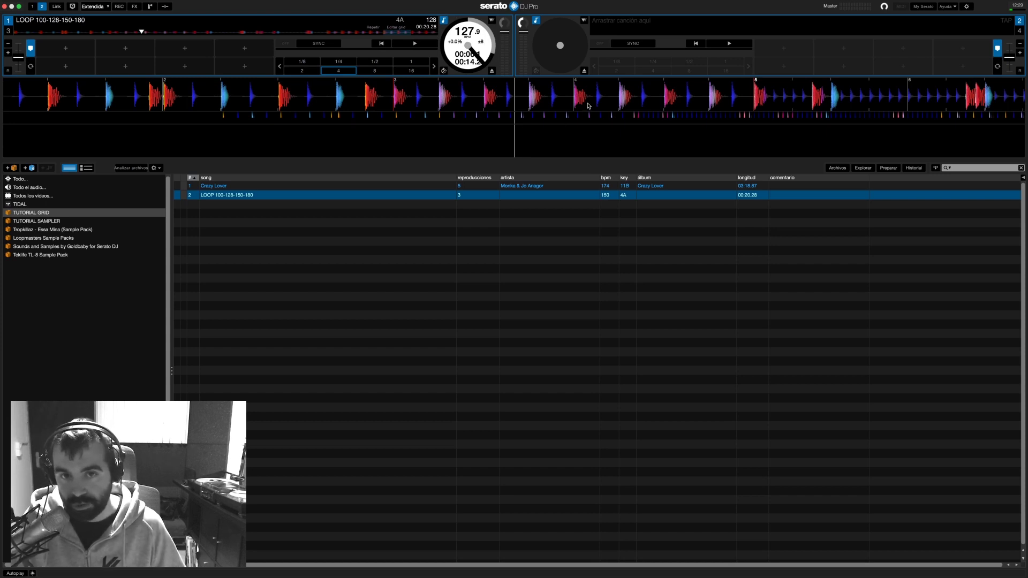
{"action": "key", "text": "space"}
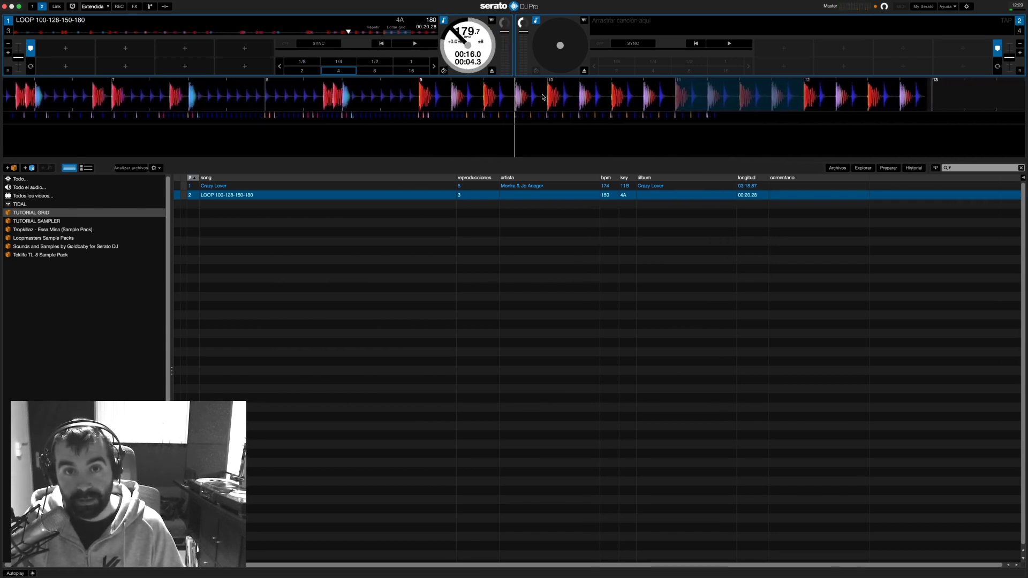
{"action": "double_click", "coordinate": [609, 195]}
{"action": "key", "text": "Return"}
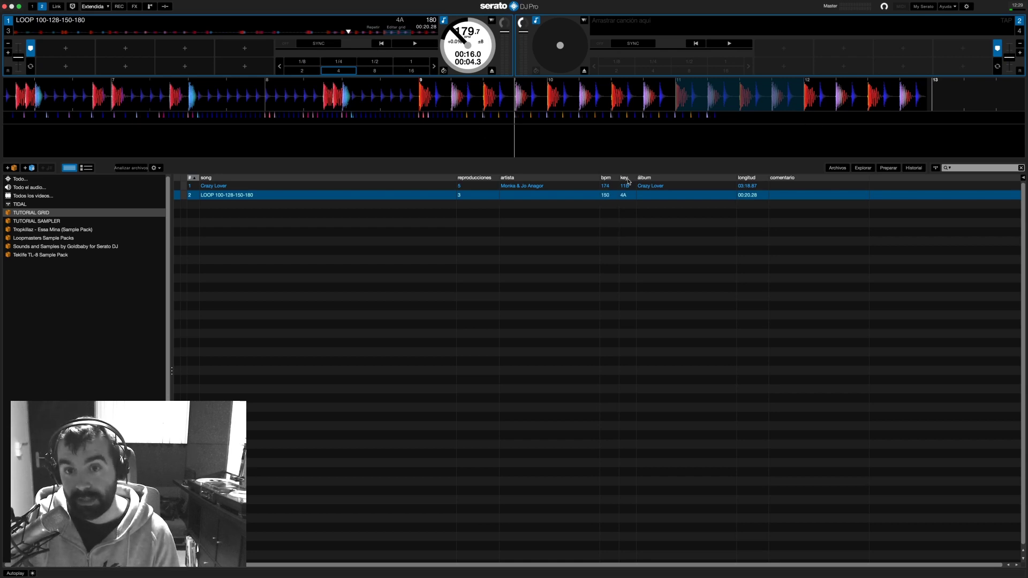
{"action": "double_click", "coordinate": [605, 196]}
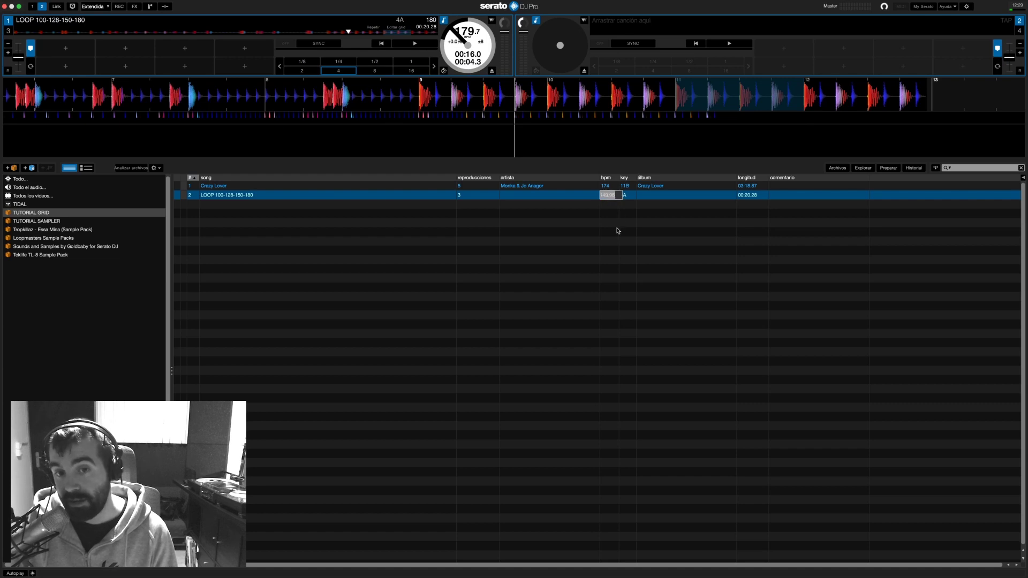
{"action": "key", "text": "Return"}
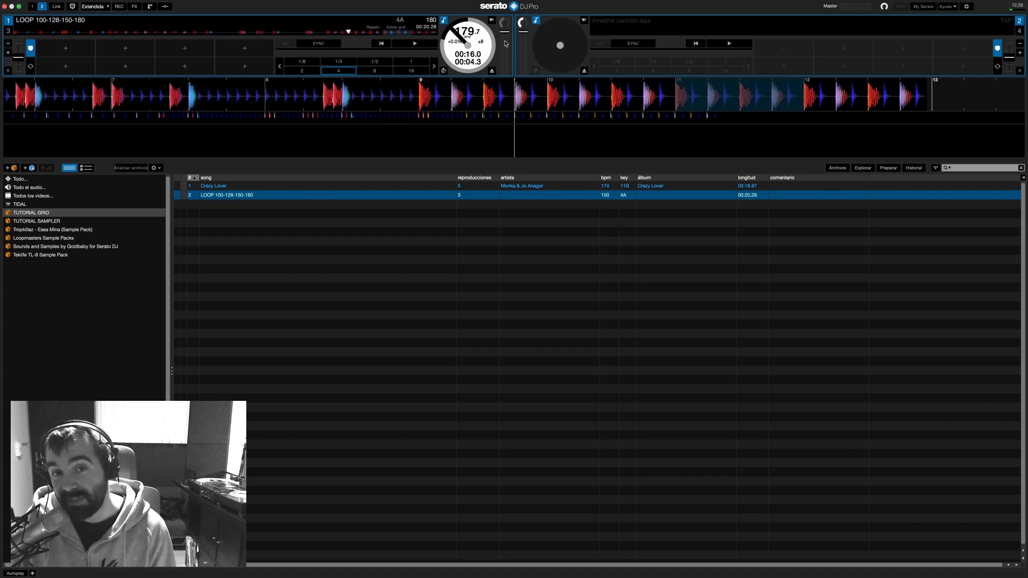
{"action": "double_click", "coordinate": [613, 196]}
{"action": "key", "text": "Return"}
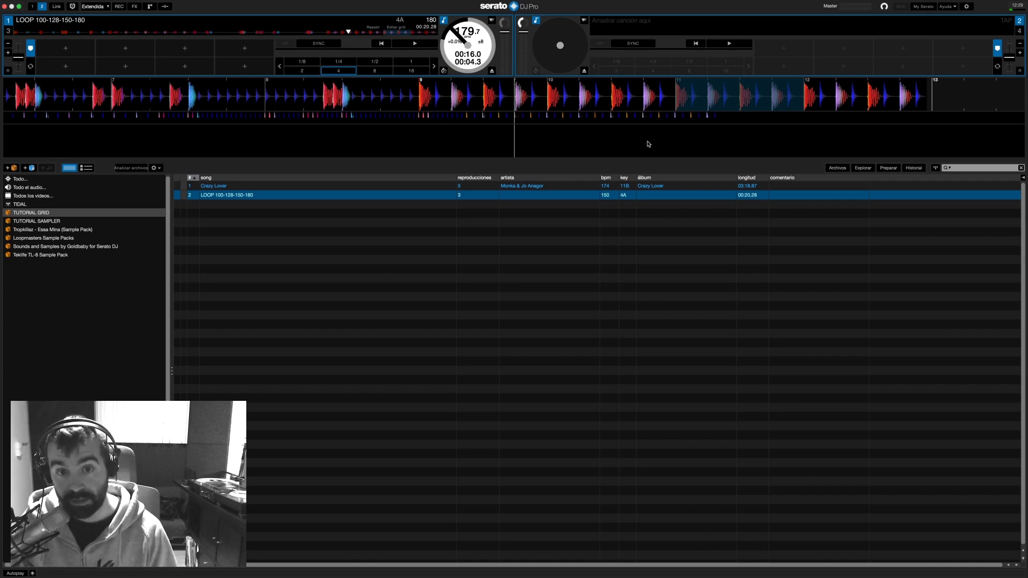
Append "VARIOS TEMPOS" to the loop track's title and colour its library entry red
{"action": "double_click", "coordinate": [240, 198]}
{"action": "left_click", "coordinate": [262, 197]}
{"action": "double_click", "coordinate": [251, 197]}
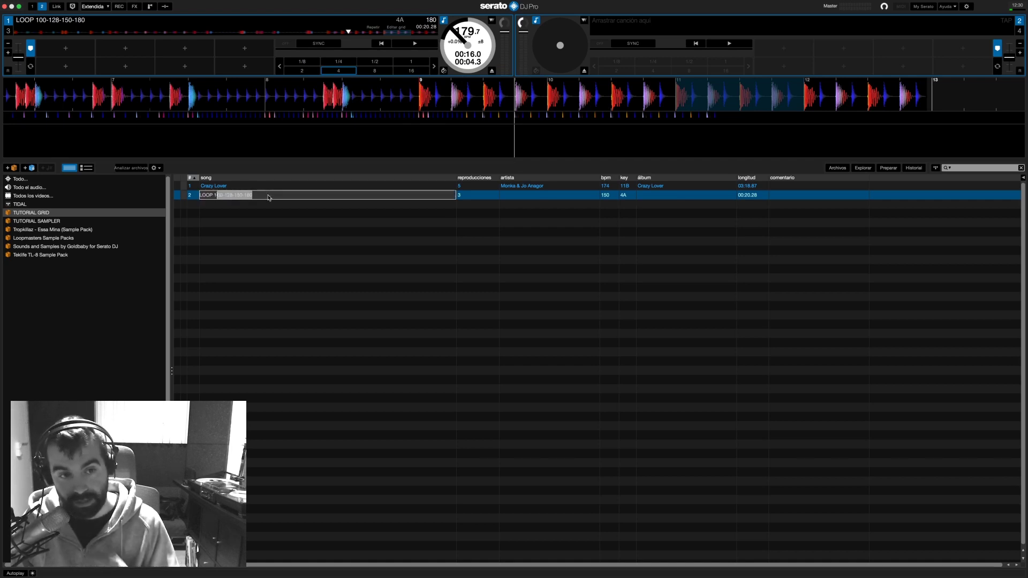
{"action": "left_click", "coordinate": [271, 197]}
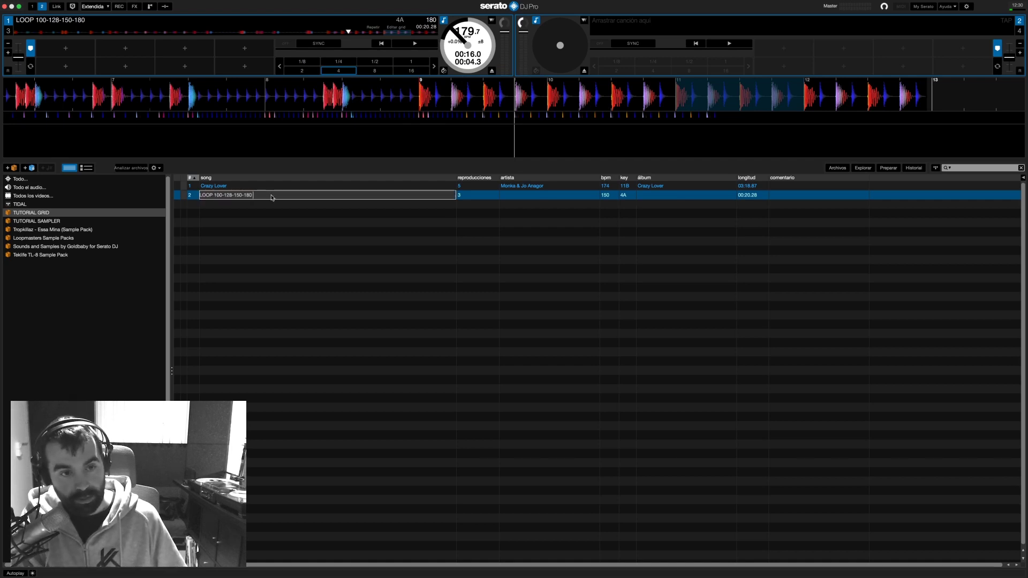
{"action": "type", "text": "VARIOS TEMPOS"}
{"action": "key", "text": "Return"}
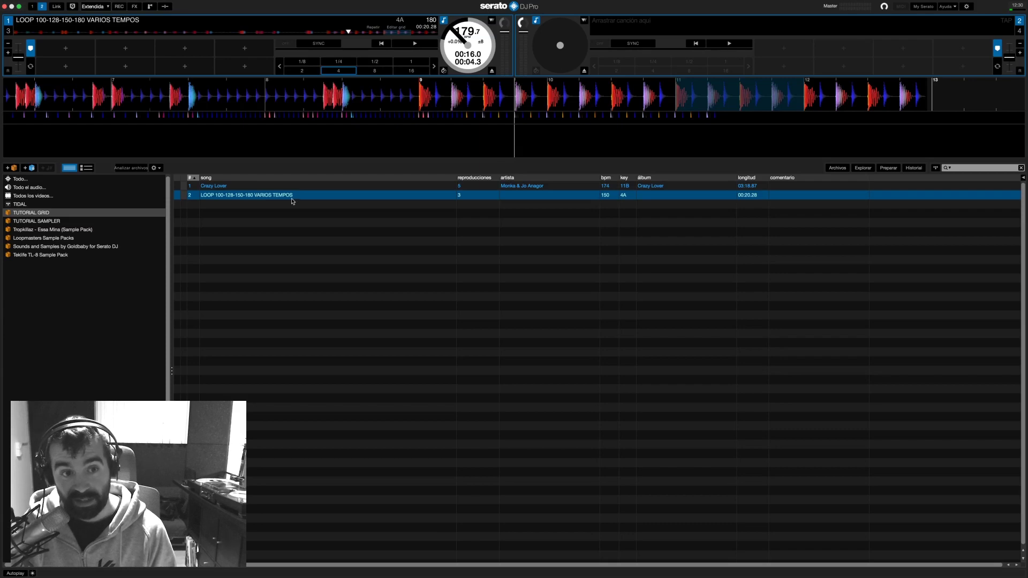
{"action": "left_click", "coordinate": [189, 197]}
{"action": "left_click", "coordinate": [191, 212]}
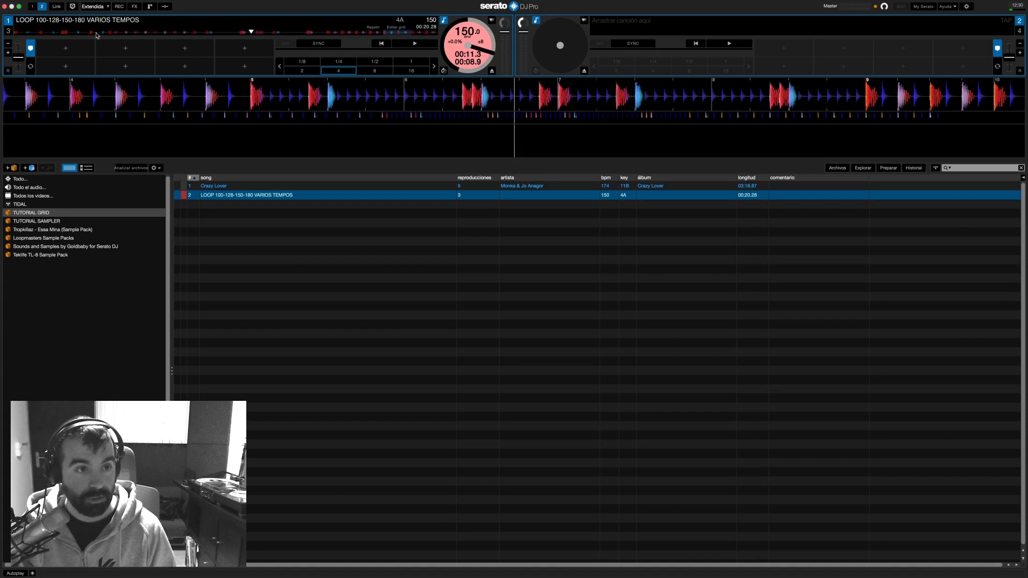
Set the first cue point on the kick starting bar 1 and name it 100
{"action": "left_click", "coordinate": [16, 32]}
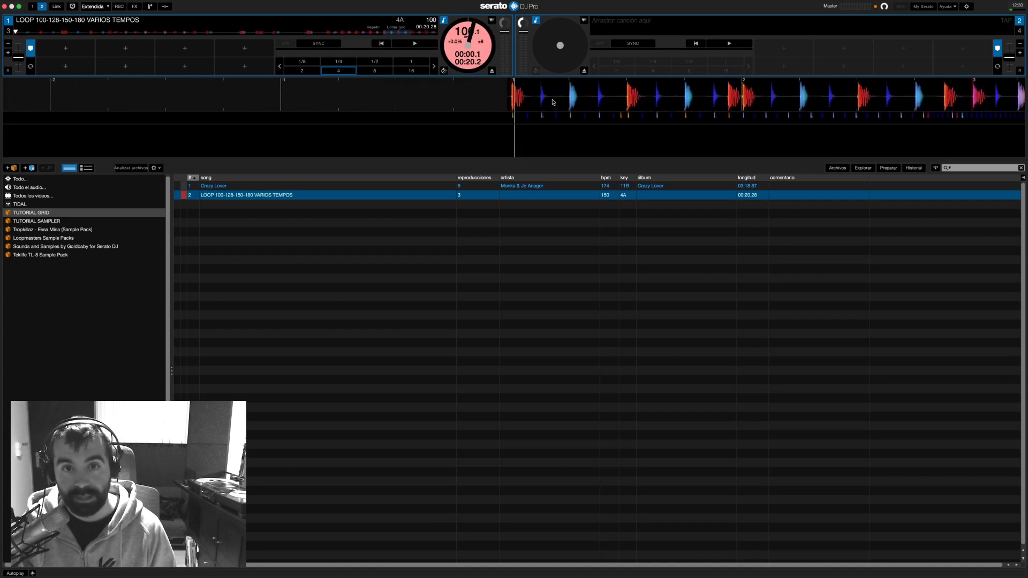
{"action": "left_click_drag", "start_coordinate": [554, 101], "coordinate": [558, 101]}
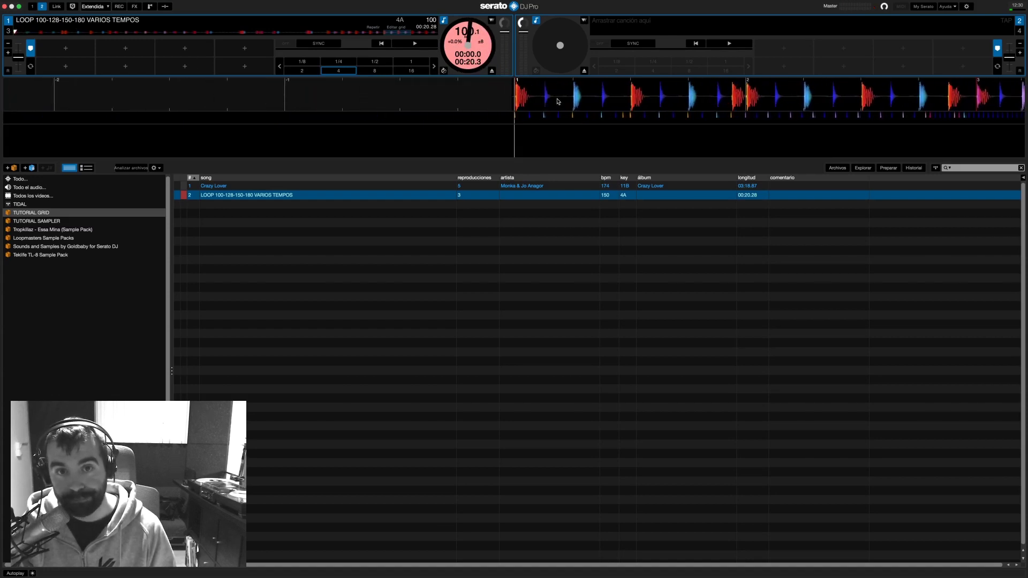
{"action": "left_click", "coordinate": [67, 51]}
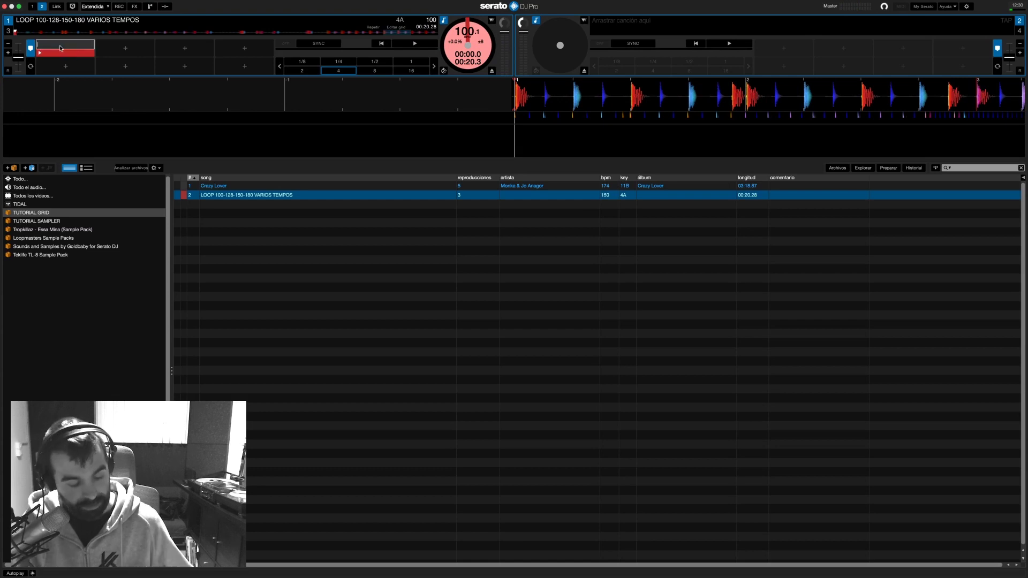
{"action": "type", "text": "100"}
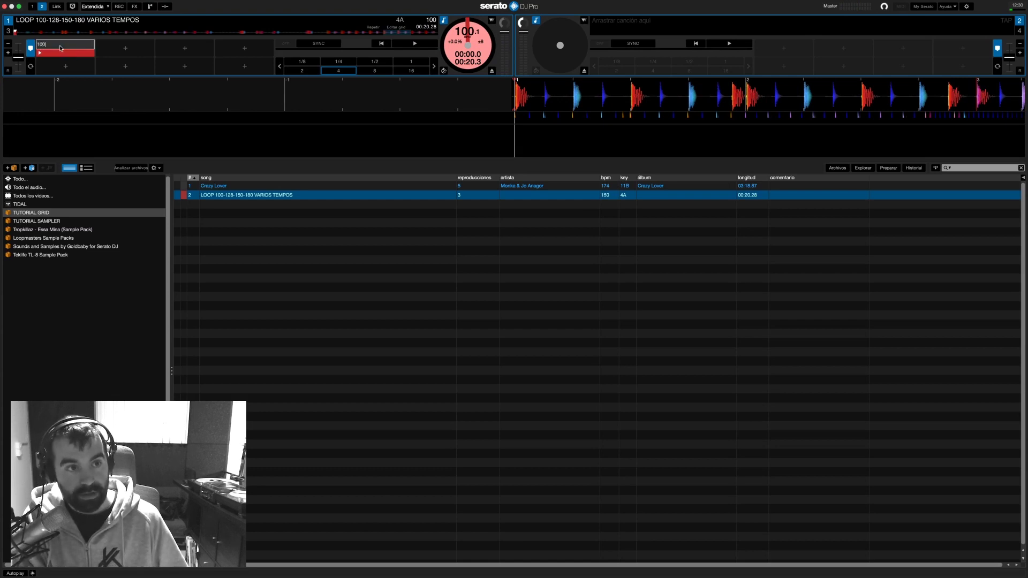
{"action": "key", "text": "Return"}
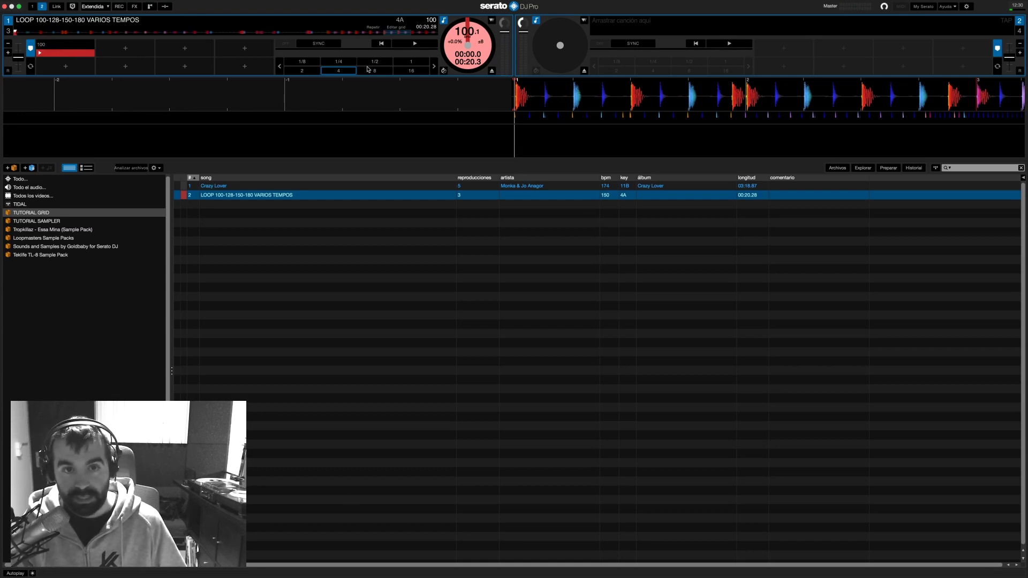
Play on to the start of bar 3 and set a second cue point there named 128
{"action": "left_click", "coordinate": [410, 43]}
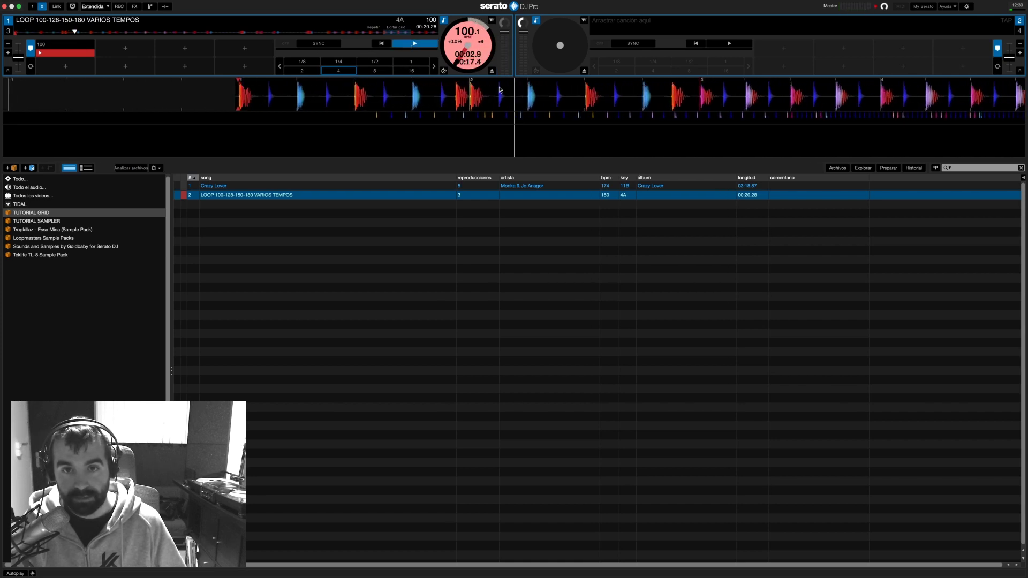
{"action": "left_click", "coordinate": [414, 45]}
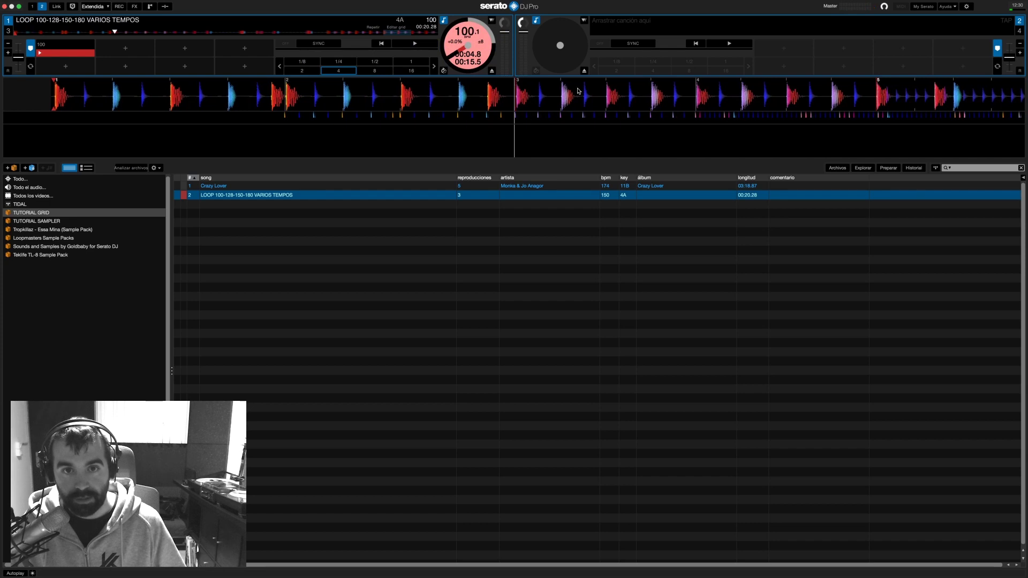
{"action": "left_click", "coordinate": [121, 47]}
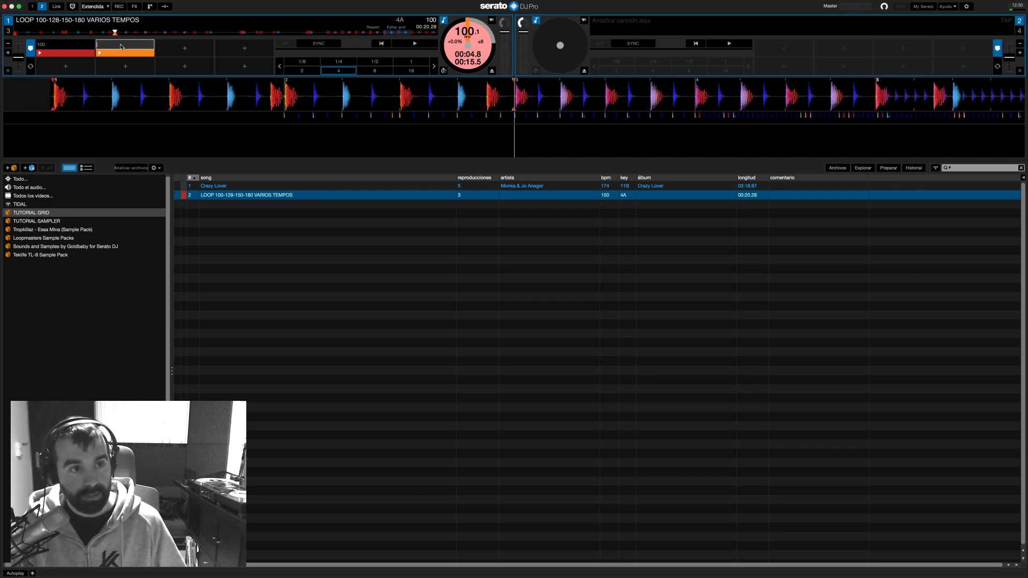
{"action": "type", "text": "128"}
{"action": "key", "text": "Return"}
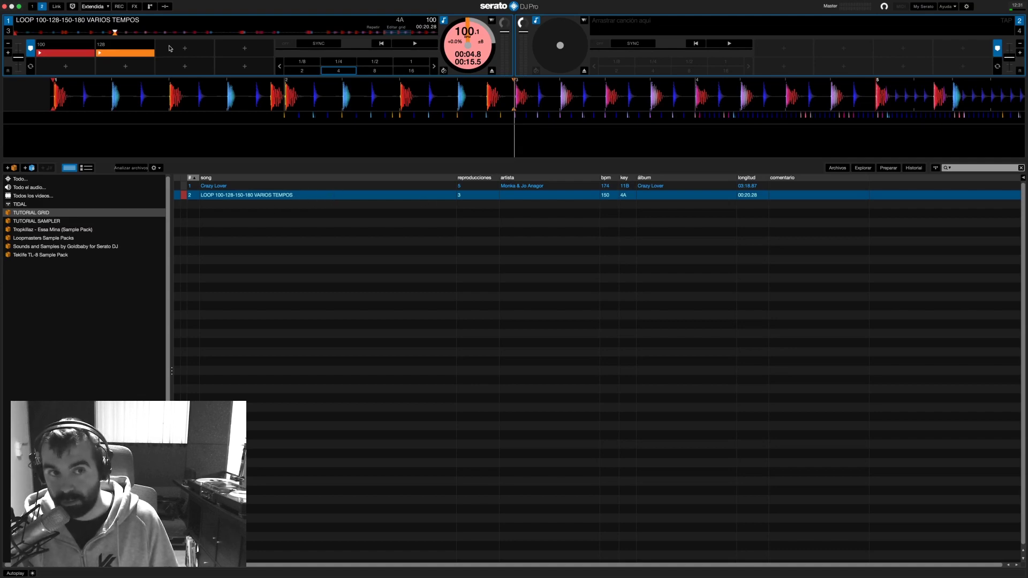
Append the sample text "SDFGSDFG SDFG" to the loop track's title
{"action": "double_click", "coordinate": [315, 196]}
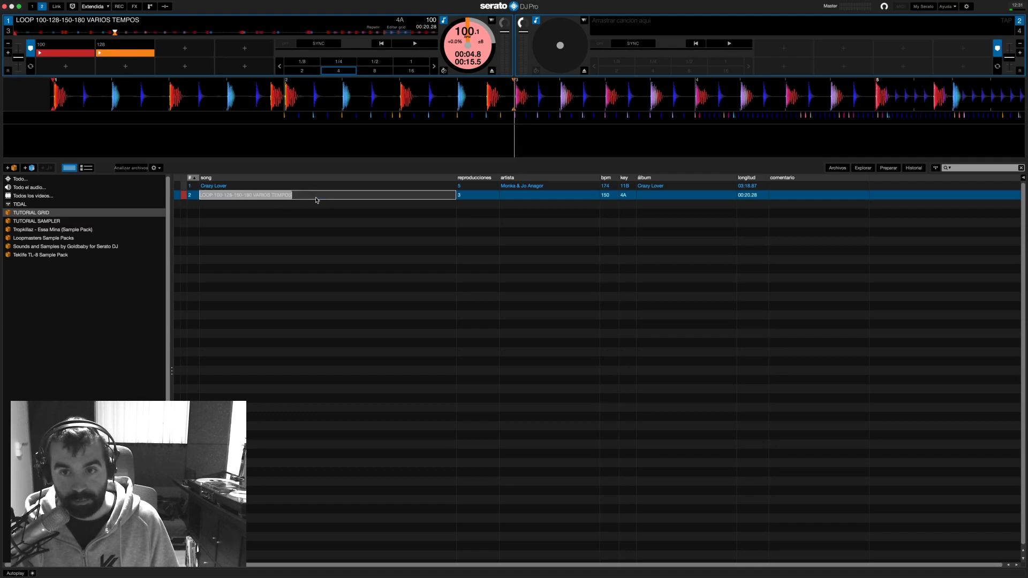
{"action": "key", "text": "Right"}
{"action": "type", "text": "SDFGSDFG SDFG"}
{"action": "key", "text": "Return"}
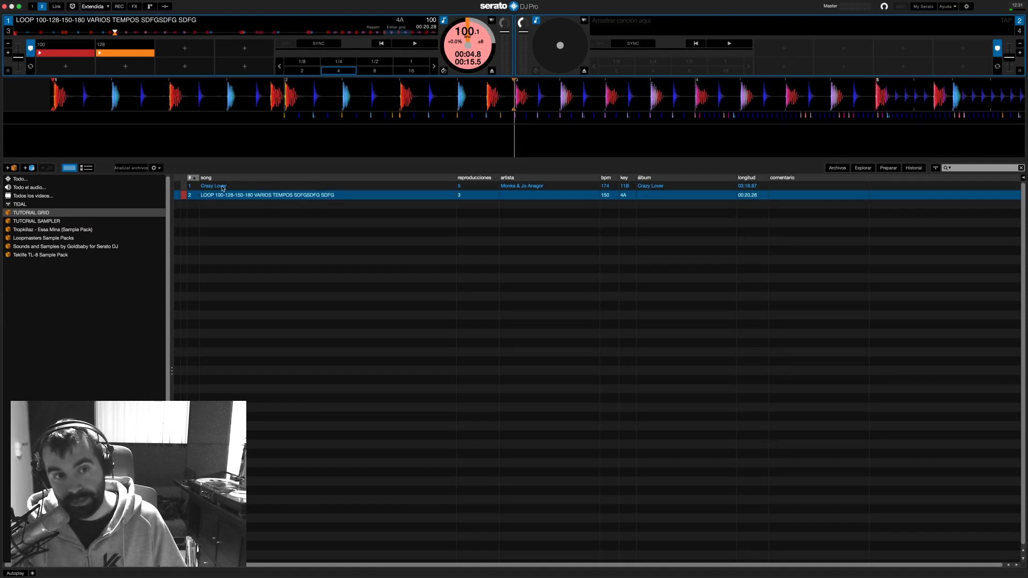
Enter "AÑADIR COMENTARIOS" as the loop track's comment and move the playhead back into bar 1
{"action": "double_click", "coordinate": [791, 197]}
{"action": "type", "text": "AÑADIR COMENTARIOS"}
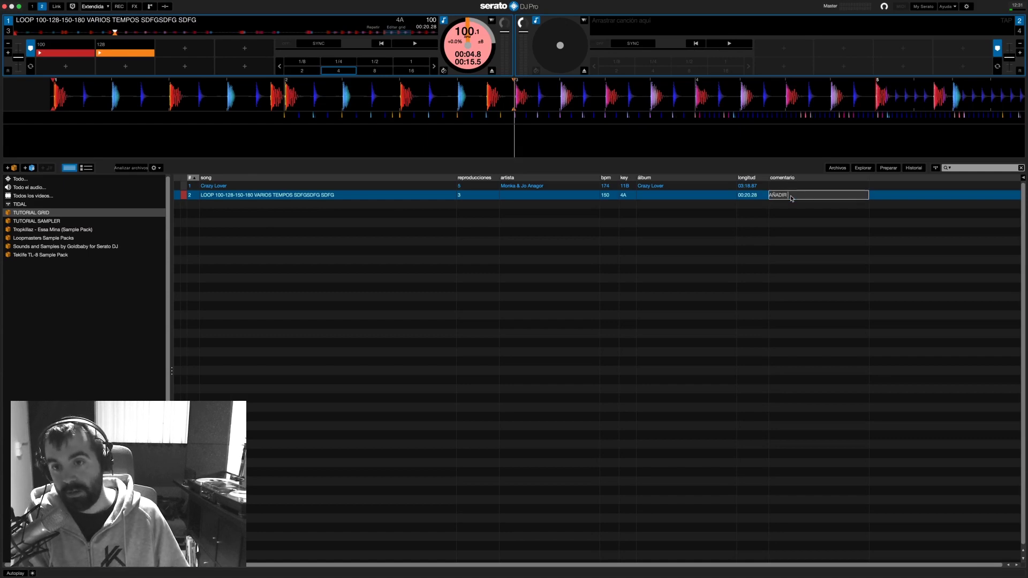
{"action": "key", "text": "Return"}
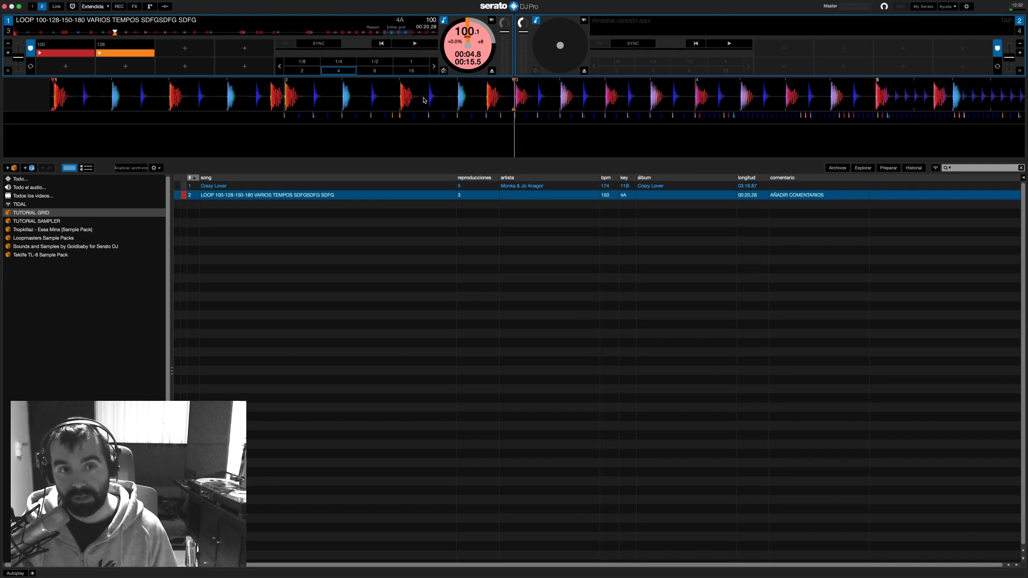
{"action": "left_click_drag", "start_coordinate": [424, 100], "coordinate": [376, 96]}
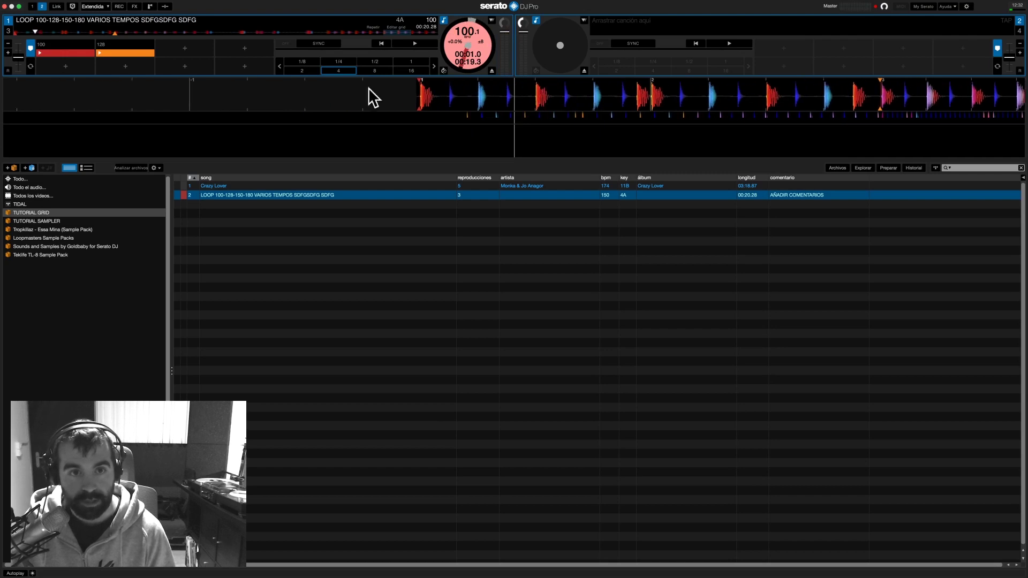
Return to the cue point named 100, set an 8-beat loop there and play it
{"action": "left_click", "coordinate": [58, 55]}
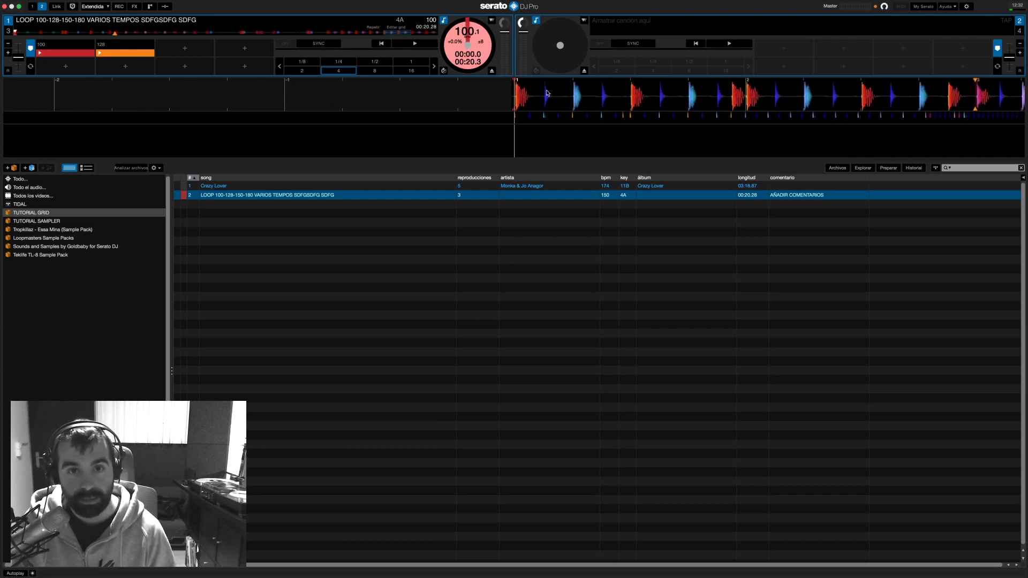
{"action": "left_click", "coordinate": [373, 71]}
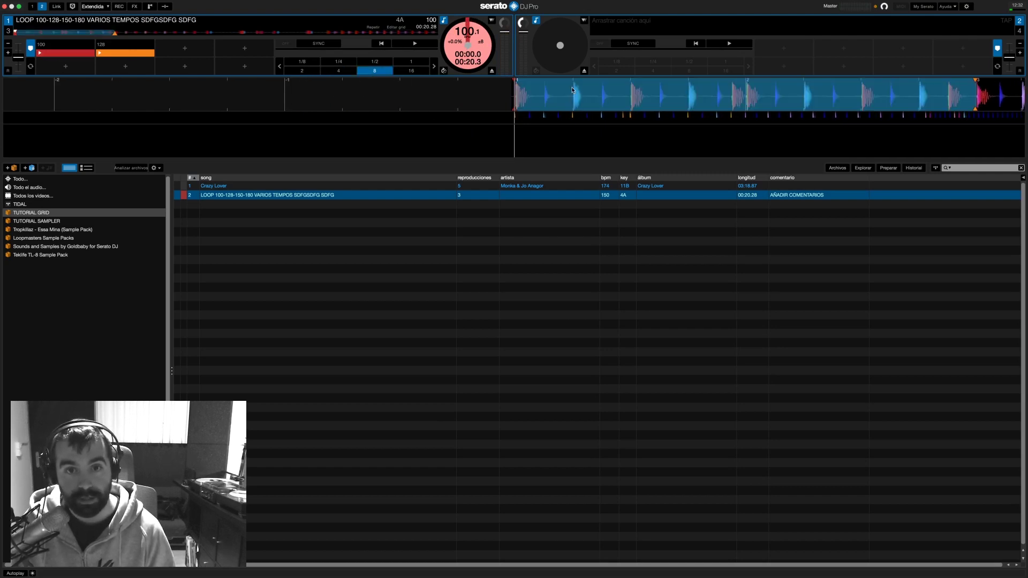
{"action": "left_click", "coordinate": [415, 43]}
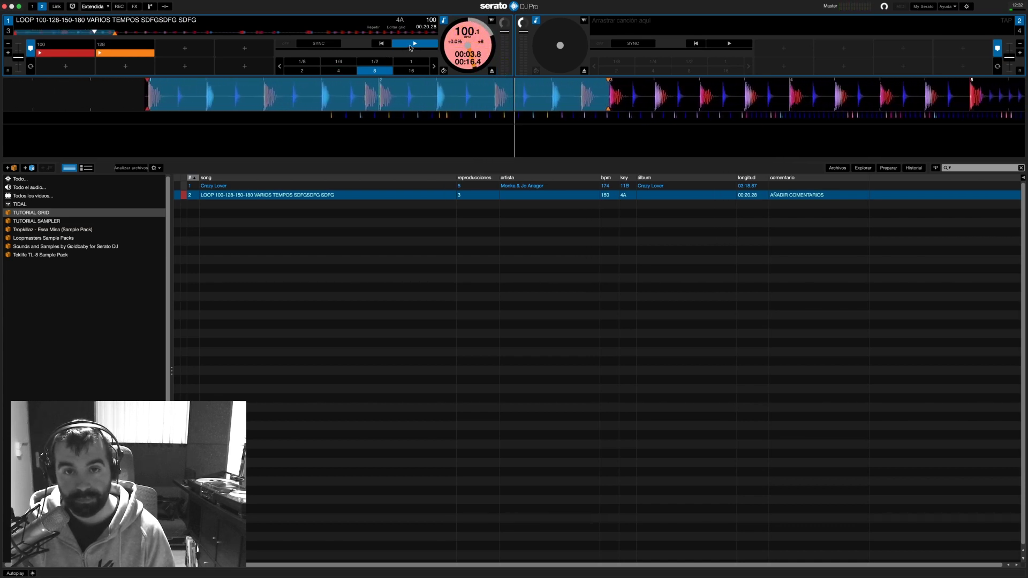
Show the sampler with bank B, move the playhead back within the loop and change the deck layout to Vertical
{"action": "left_click", "coordinate": [149, 6]}
{"action": "left_click", "coordinate": [63, 168]}
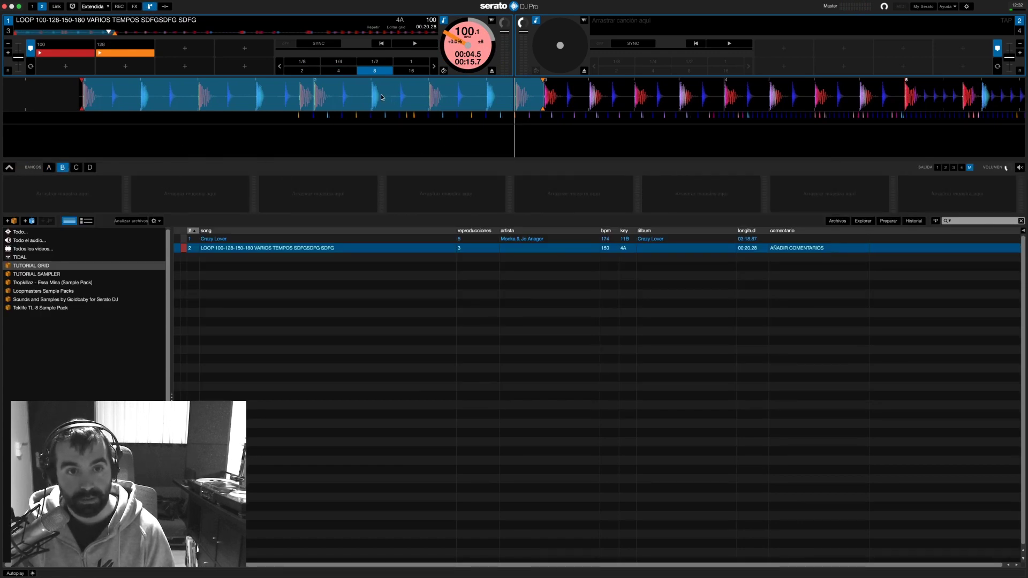
{"action": "left_click_drag", "start_coordinate": [382, 98], "coordinate": [270, 95]}
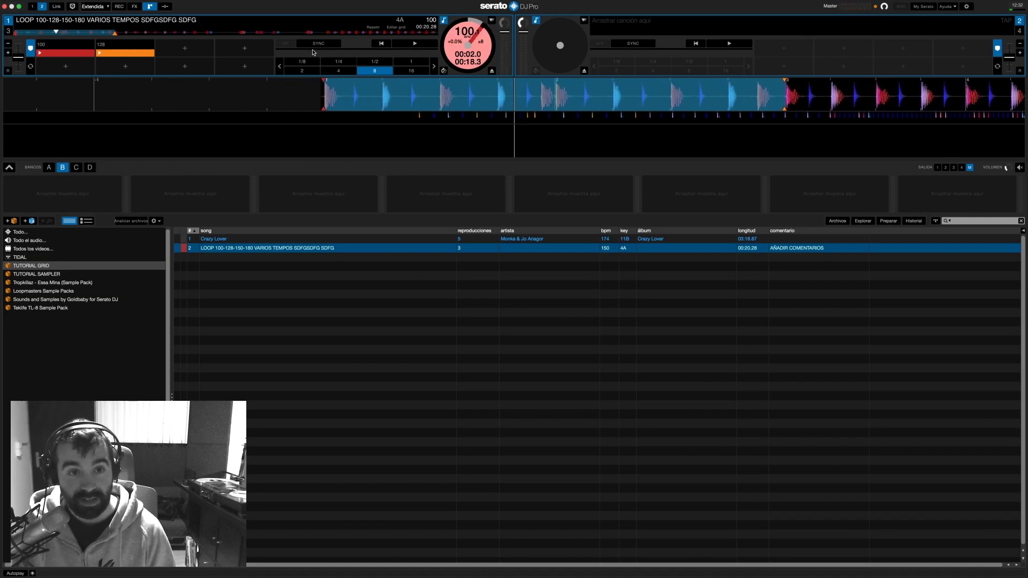
{"action": "left_click", "coordinate": [96, 6]}
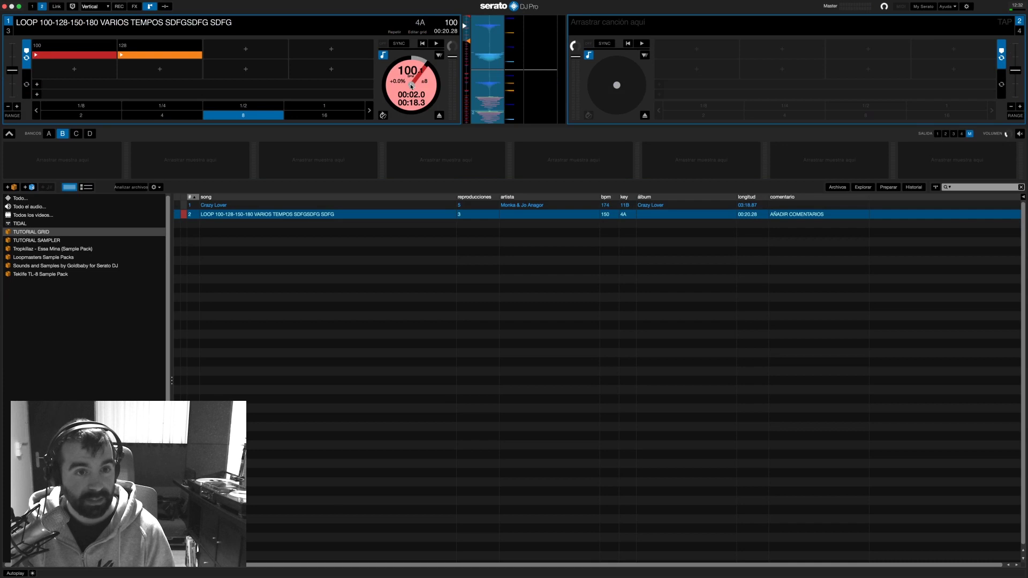
Save the active loop in the first loop slot as LOOP 100 and load the track into the first sampler slot
{"action": "left_click", "coordinate": [36, 84]}
{"action": "double_click", "coordinate": [72, 86]}
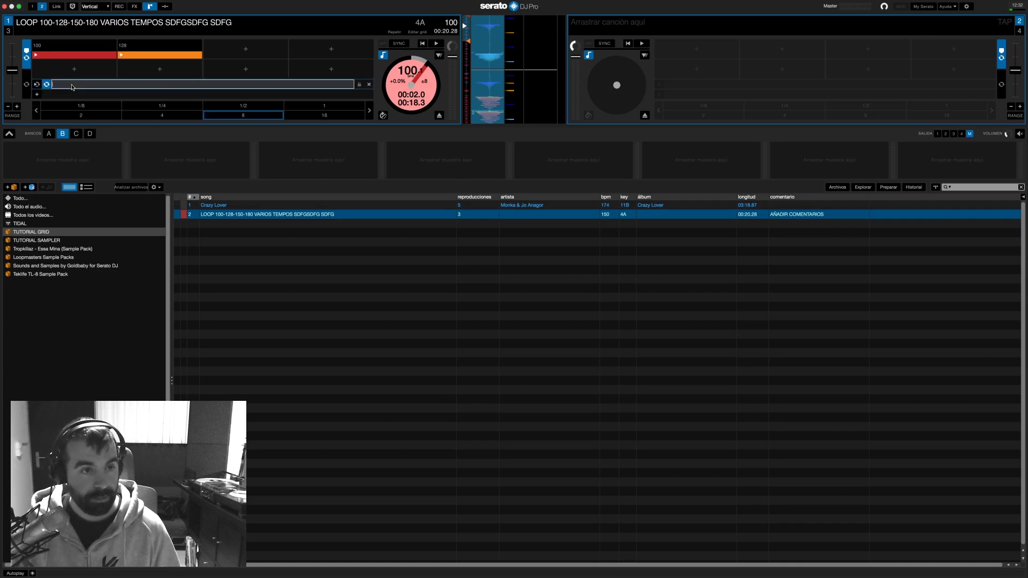
{"action": "type", "text": "LOOP 100"}
{"action": "key", "text": "Return"}
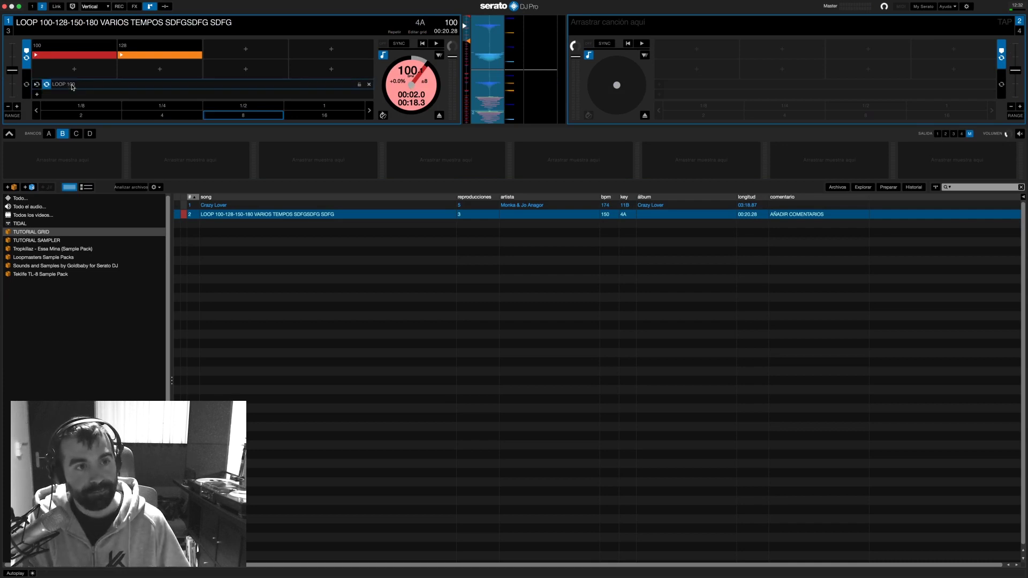
{"action": "left_click_drag", "start_coordinate": [120, 86], "coordinate": [87, 167]}
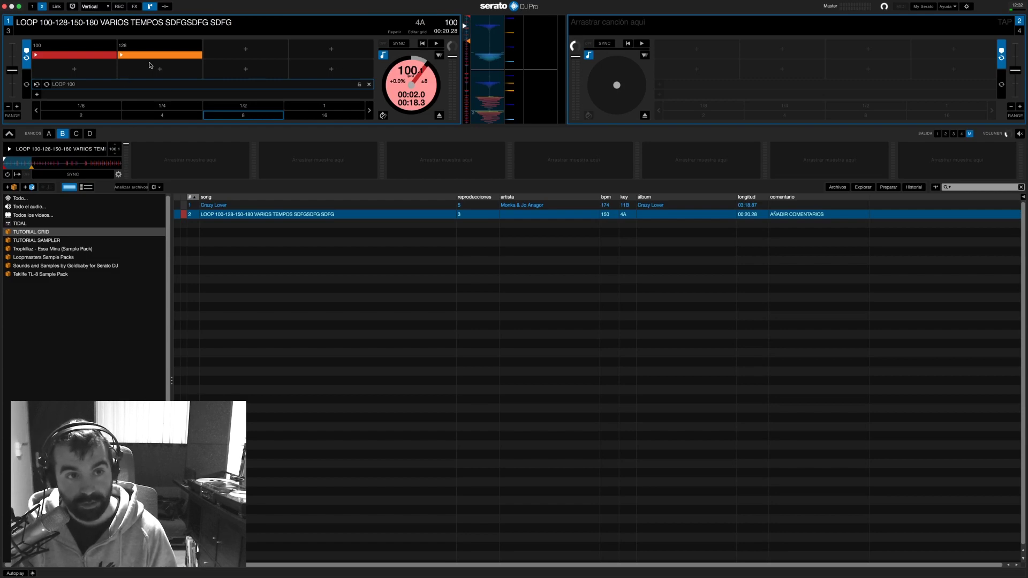
Save an 8-beat loop from the 128 cue point as LOOP 128 and load the track into the second sampler slot
{"action": "left_click", "coordinate": [131, 55]}
{"action": "left_click", "coordinate": [233, 116]}
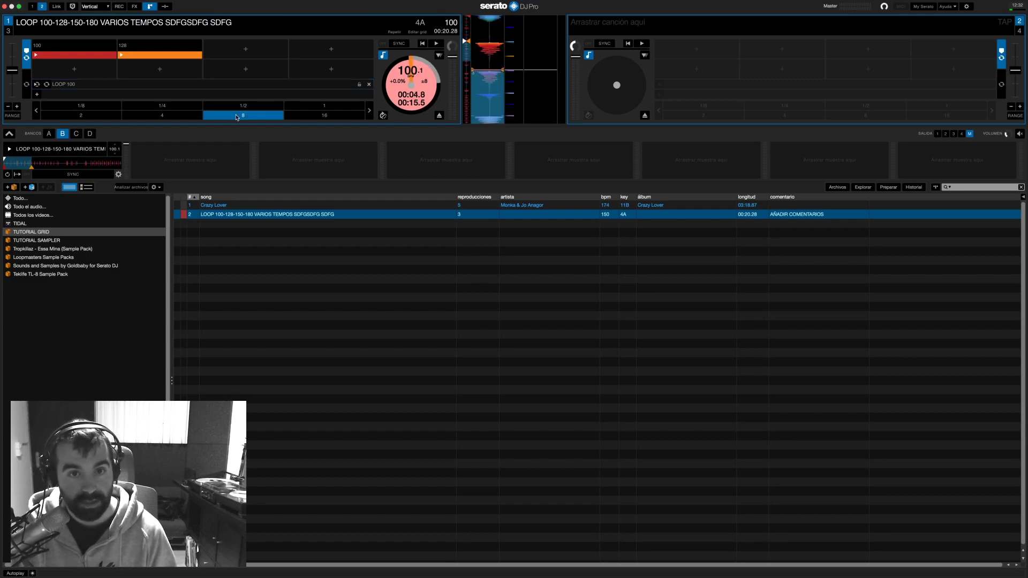
{"action": "left_click", "coordinate": [37, 94]}
{"action": "left_click", "coordinate": [62, 95]}
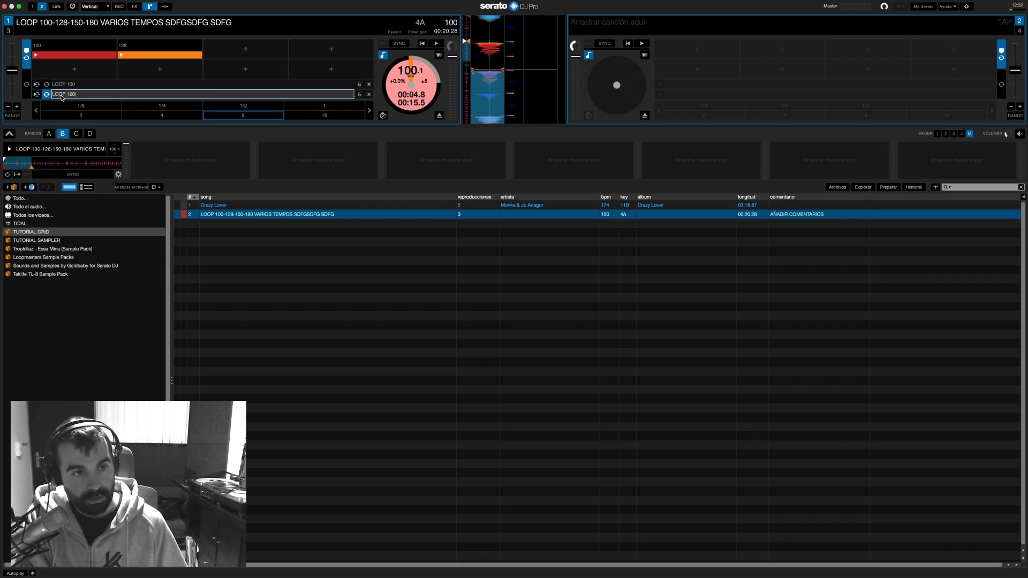
{"action": "key", "text": "Return"}
{"action": "left_click_drag", "start_coordinate": [62, 98], "coordinate": [191, 156]}
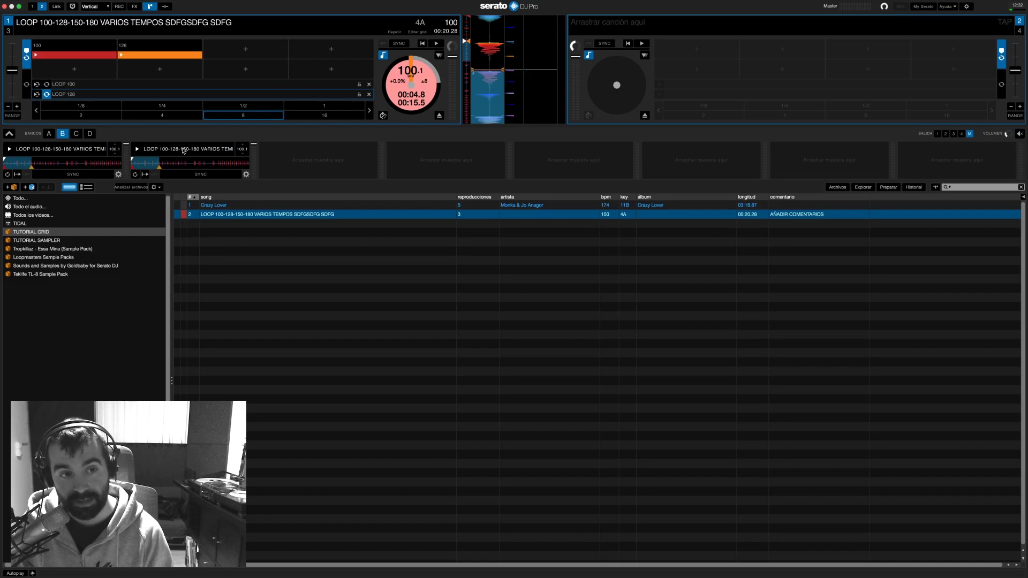
Set the first sampler slot to start from loop 1 and the second sampler slot from loop 2
{"action": "left_click", "coordinate": [118, 175]}
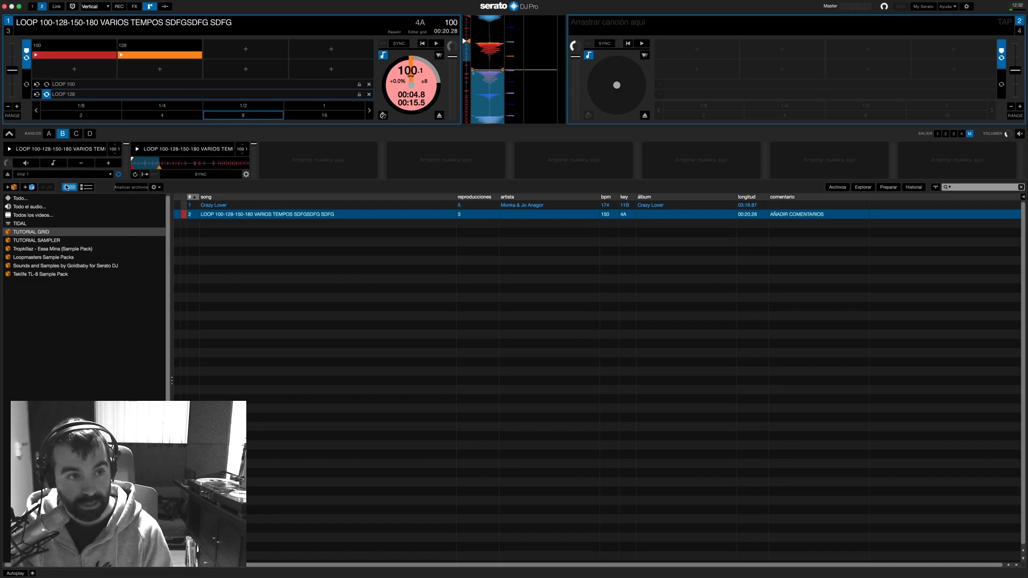
{"action": "left_click", "coordinate": [36, 176]}
{"action": "left_click", "coordinate": [35, 175]}
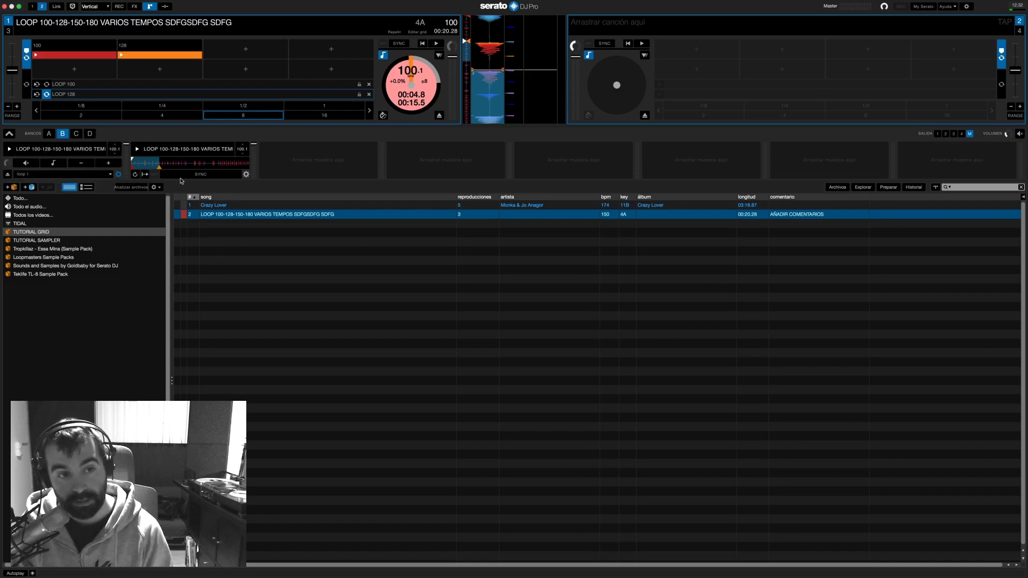
{"action": "left_click", "coordinate": [246, 175]}
{"action": "left_click", "coordinate": [203, 177]}
{"action": "left_click", "coordinate": [155, 183]}
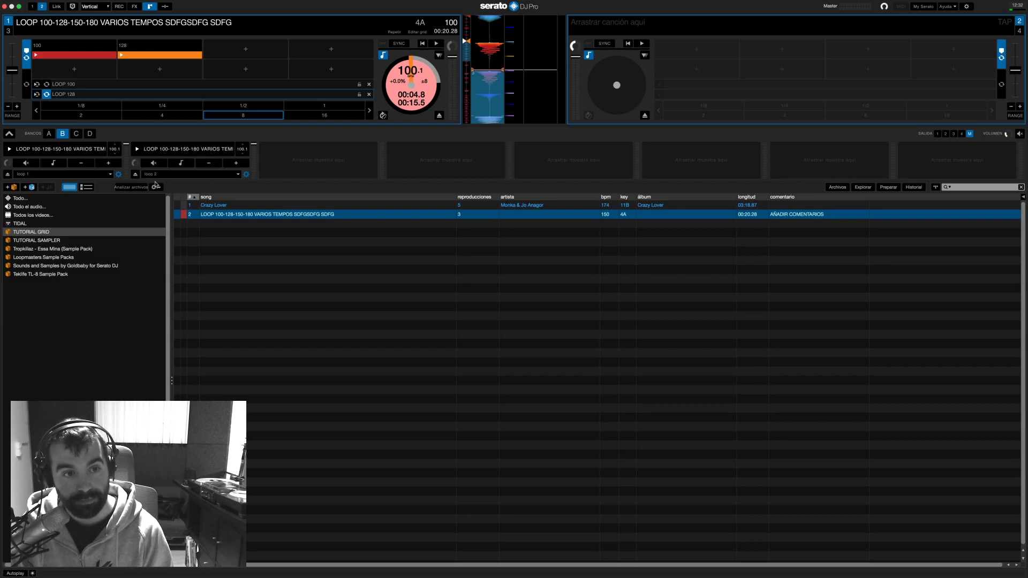
{"action": "left_click", "coordinate": [245, 175]}
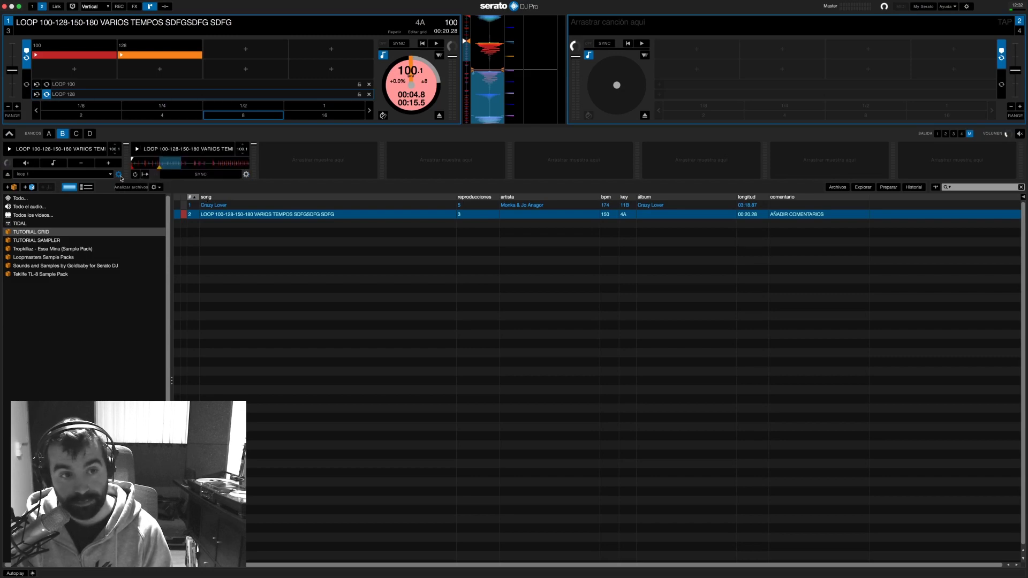
{"action": "left_click", "coordinate": [118, 174]}
Play and stop the two sampler slots, separately and together, to compare the 100 and 128 loops
{"action": "left_click", "coordinate": [68, 153]}
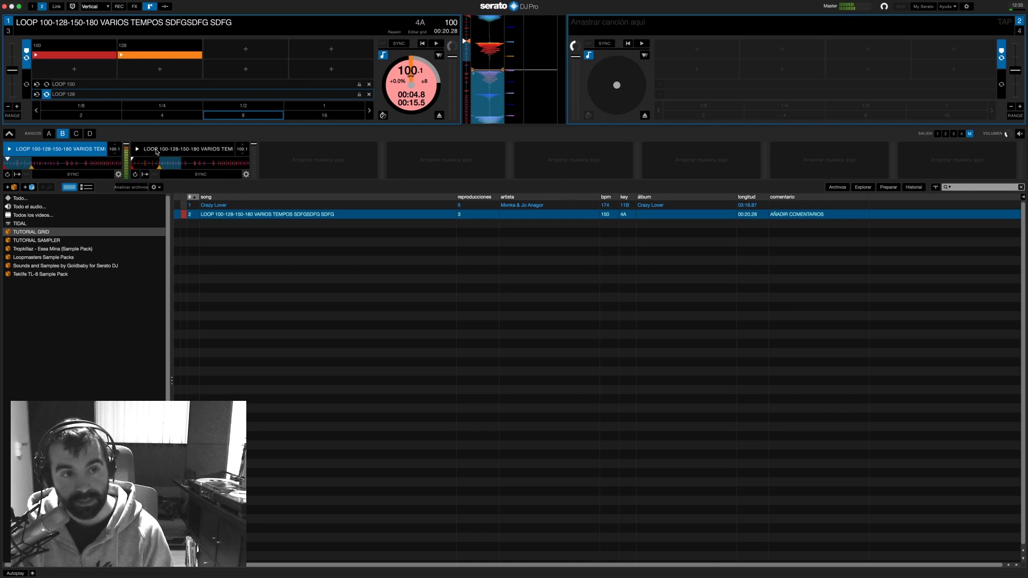
{"action": "key", "text": "ctrl+2"}
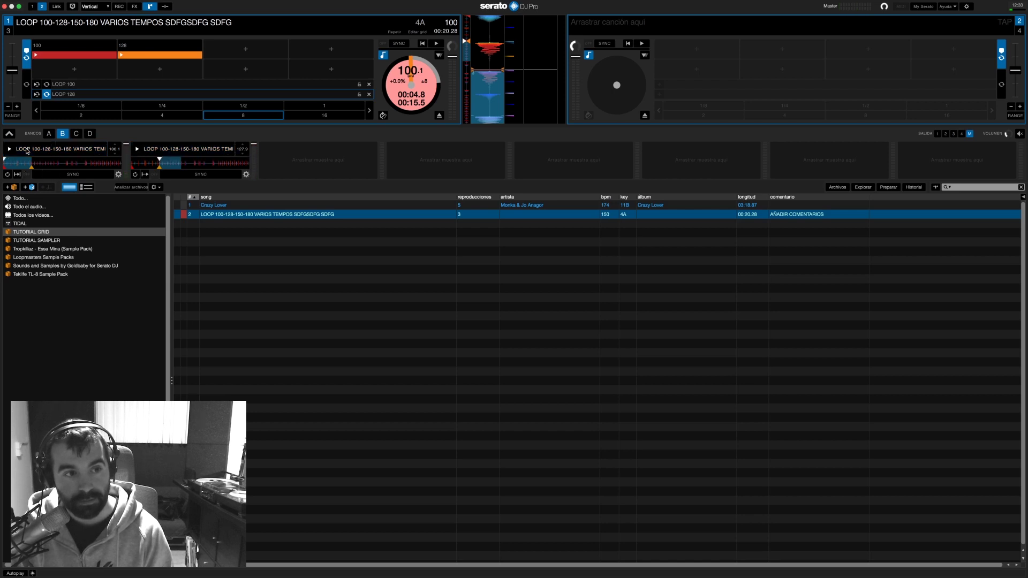
{"action": "key", "text": "ctrl+1"}
{"action": "key", "text": "ctrl+2"}
{"action": "left_click", "coordinate": [155, 155]}
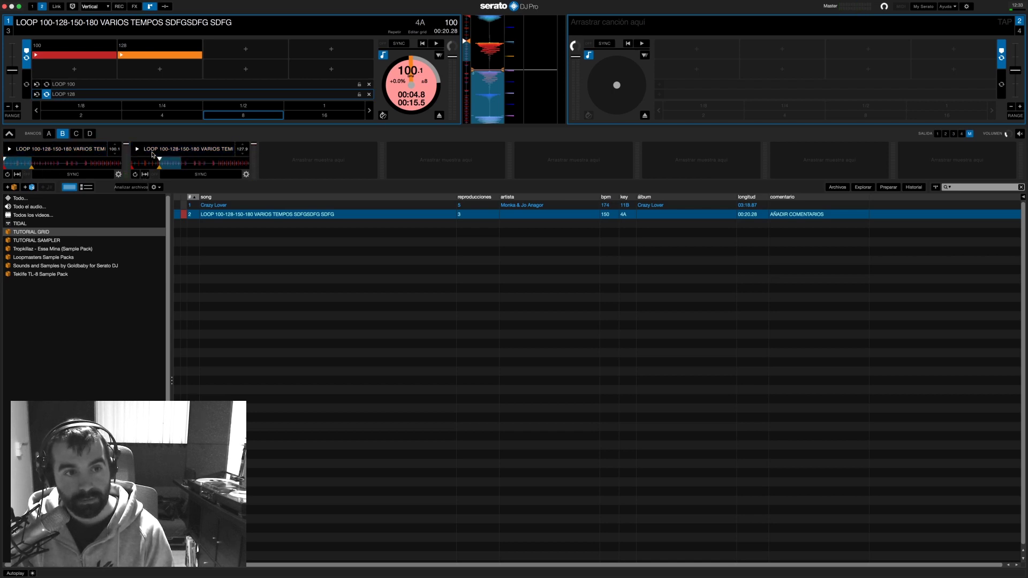
{"action": "left_click", "coordinate": [61, 154]}
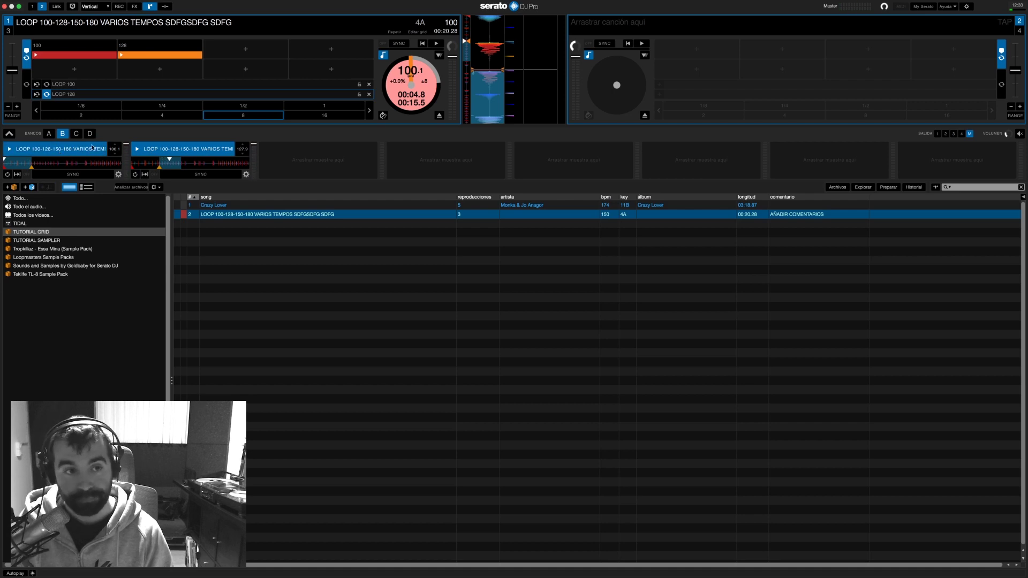
{"action": "left_click", "coordinate": [60, 155]}
{"action": "left_click", "coordinate": [158, 149]}
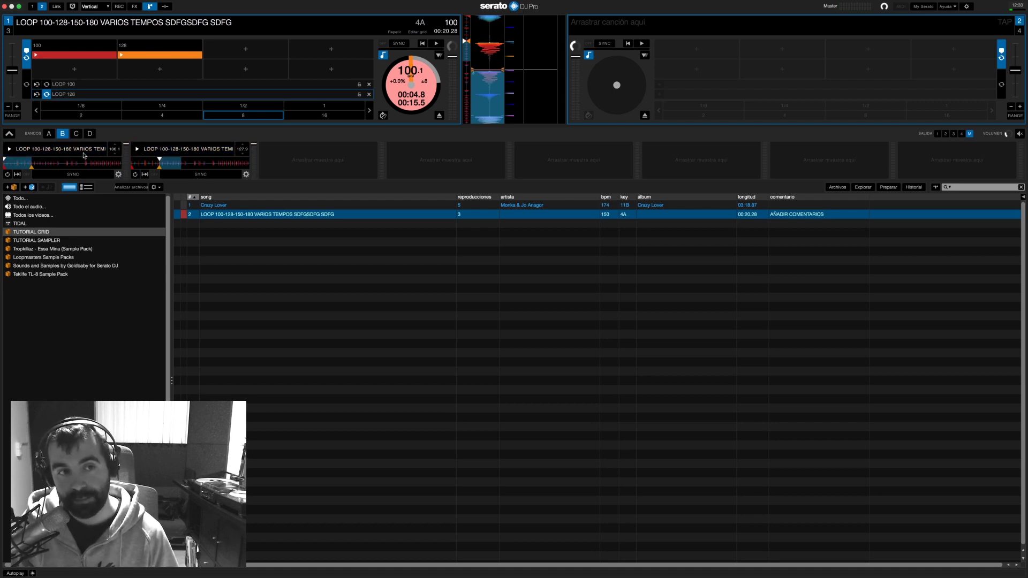